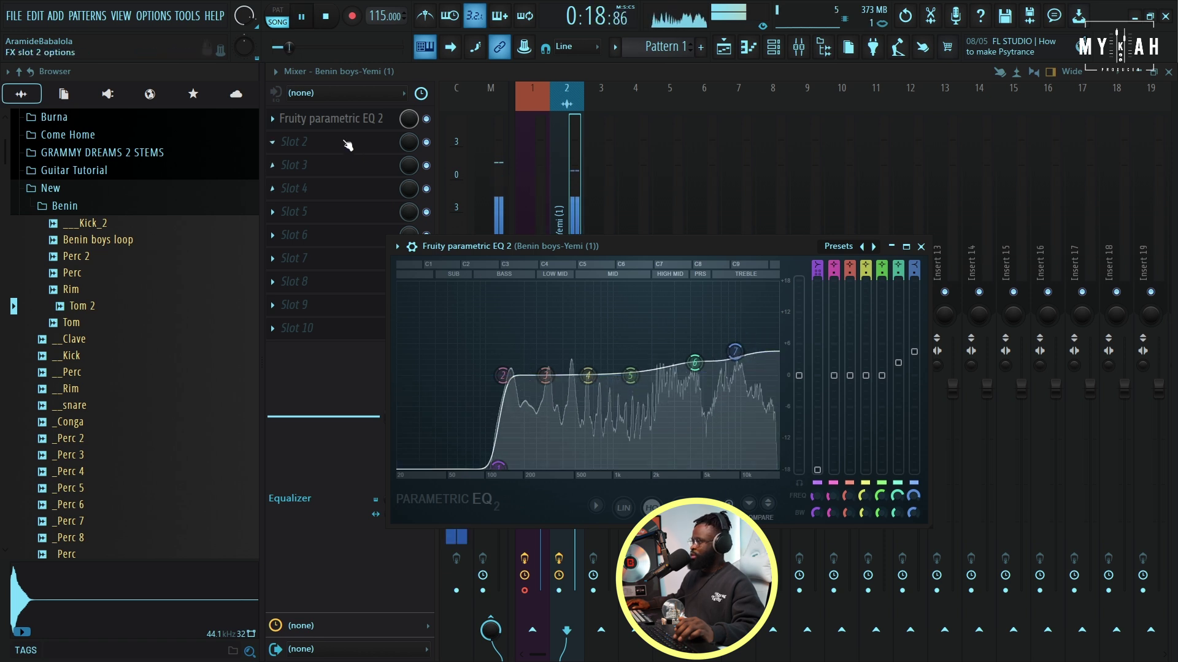
- Load Poor Plate into effect slot 2 of the Benin boys-Yemi (1) mixer track, with wet at about -19 dB
{"action": "left_click", "coordinate": [295, 141]}
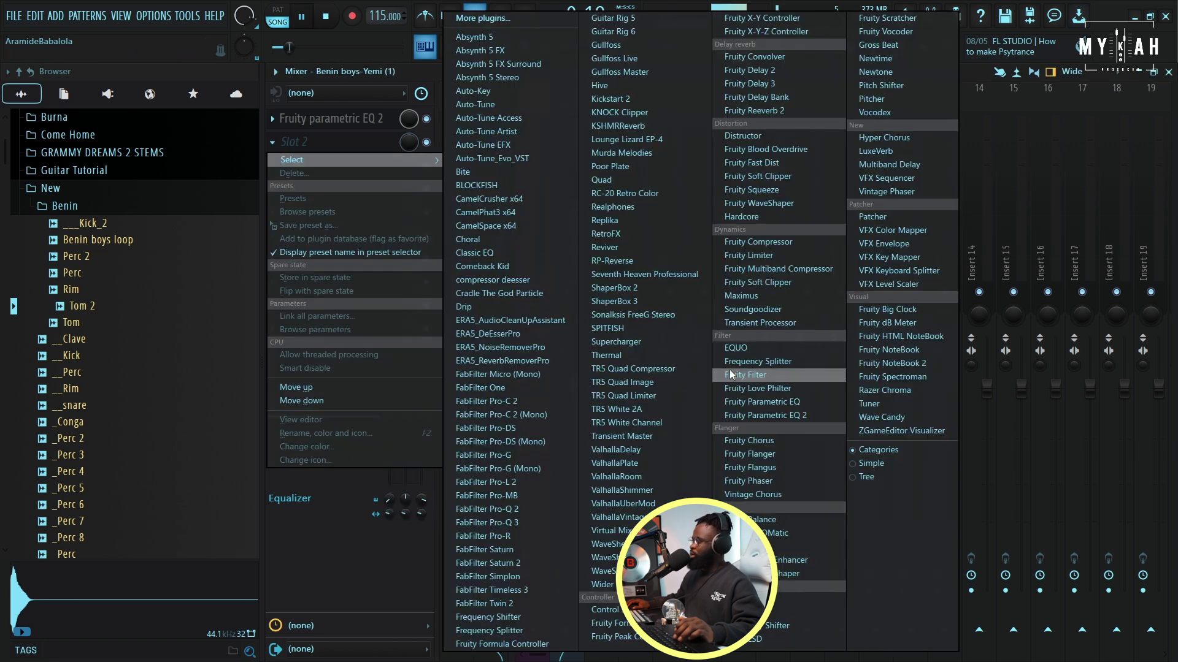
{"action": "left_click", "coordinate": [609, 166]}
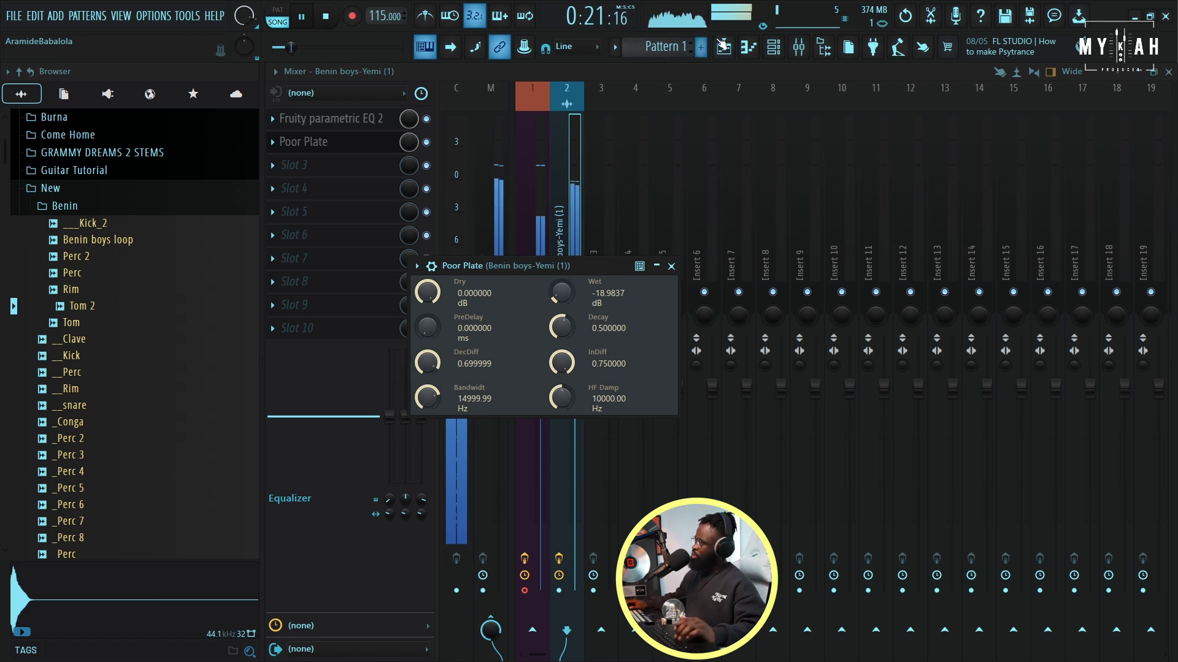
{"action": "key", "text": "space"}
- Select the playlist's time range from bar 9 to bar 17
{"action": "key", "text": "F5"}
{"action": "scroll", "coordinate": [429, 111], "scroll_direction": "up", "scroll_amount": 6}
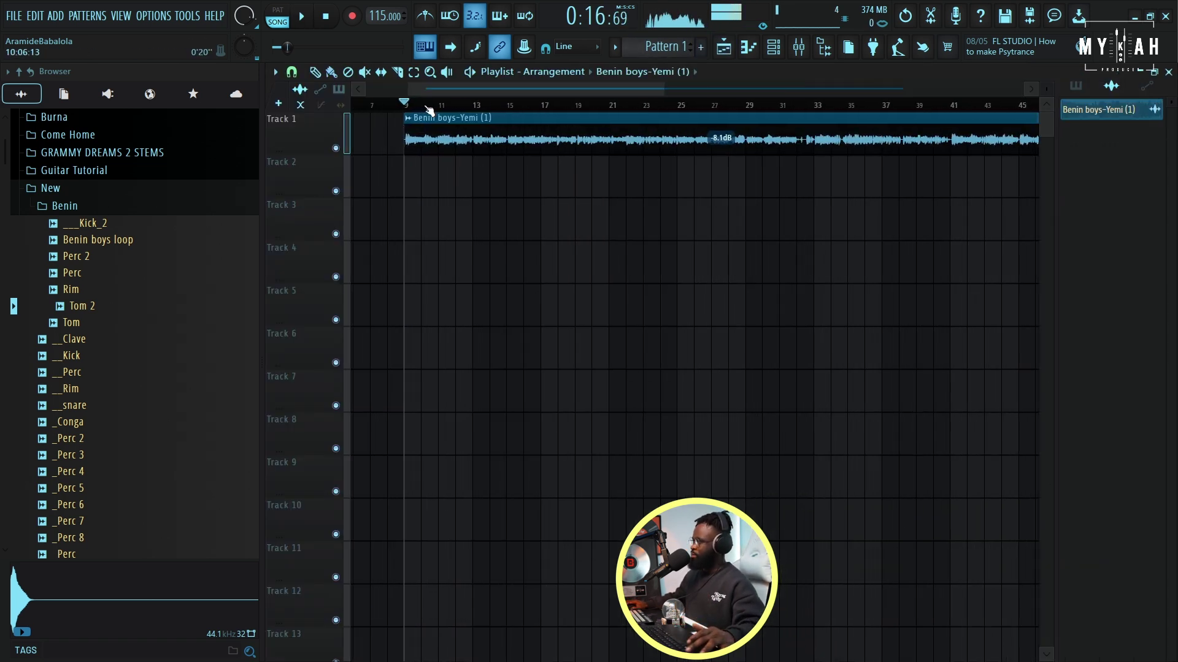
{"action": "left_click_drag", "start_coordinate": [402, 108], "coordinate": [661, 124]}
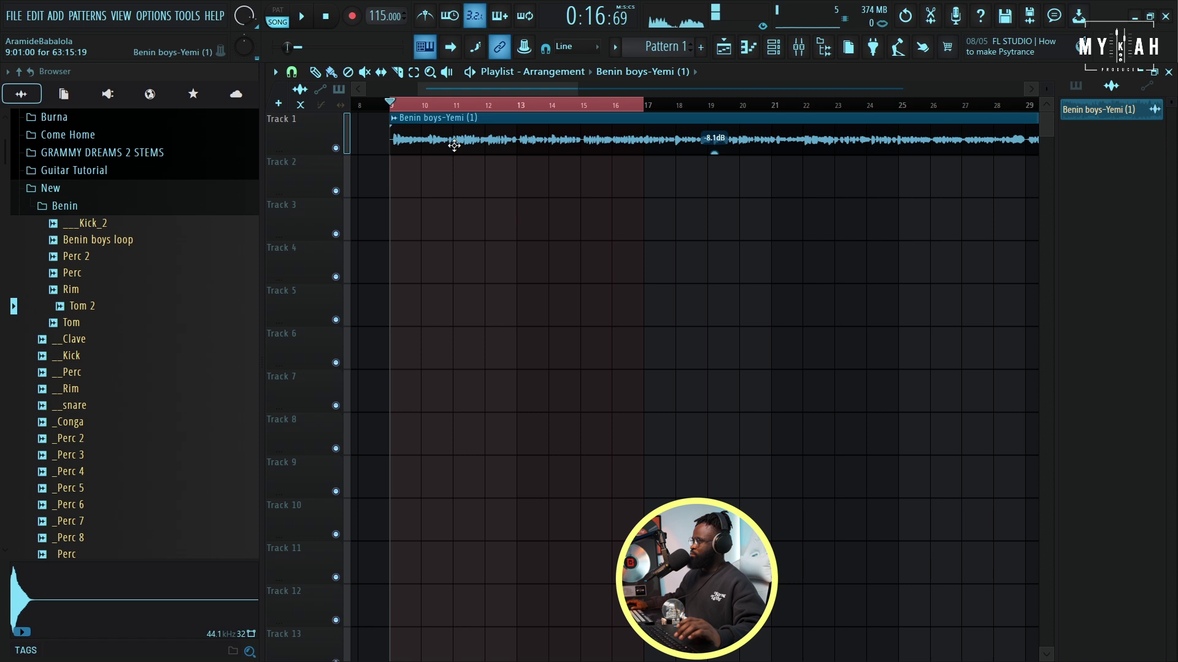
- Insert a Kontakt instrument above the Sampler in the channel rack
{"action": "key", "text": "F6"}
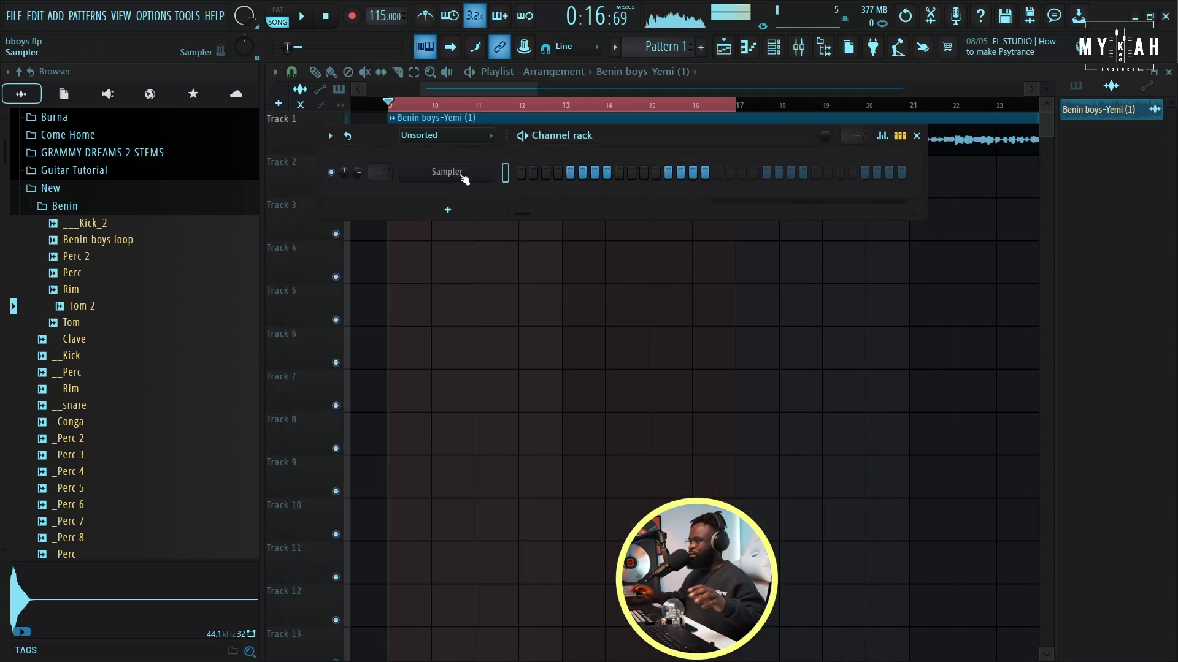
{"action": "right_click", "coordinate": [462, 175]}
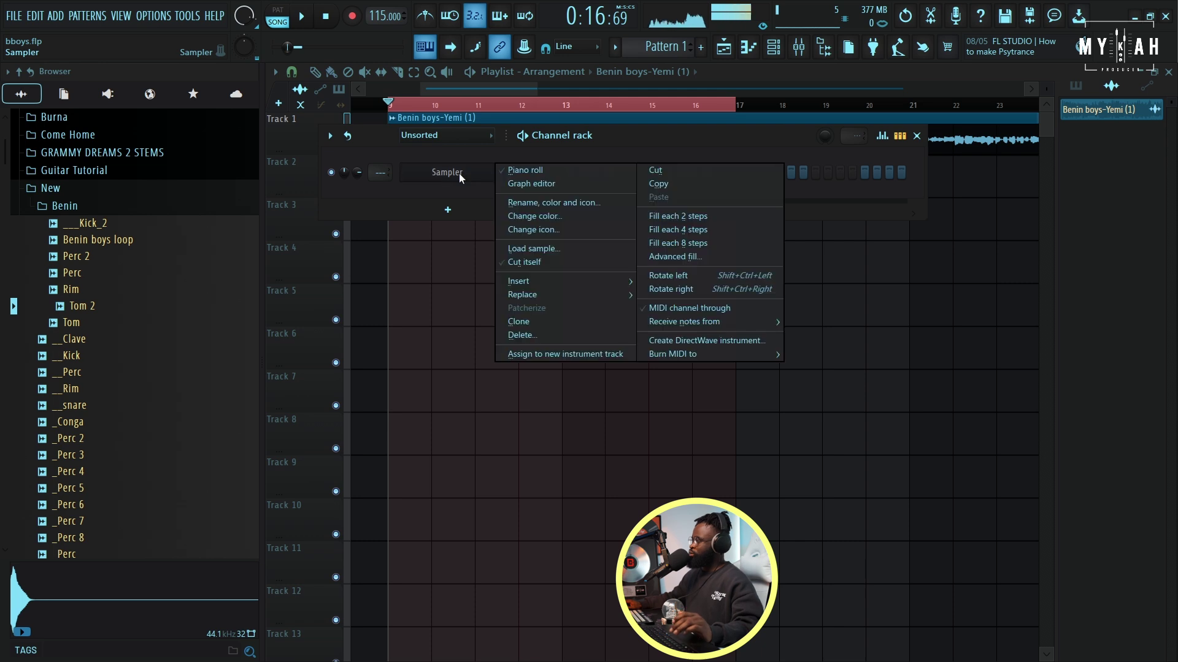
{"action": "mouse_move", "coordinate": [540, 294]}
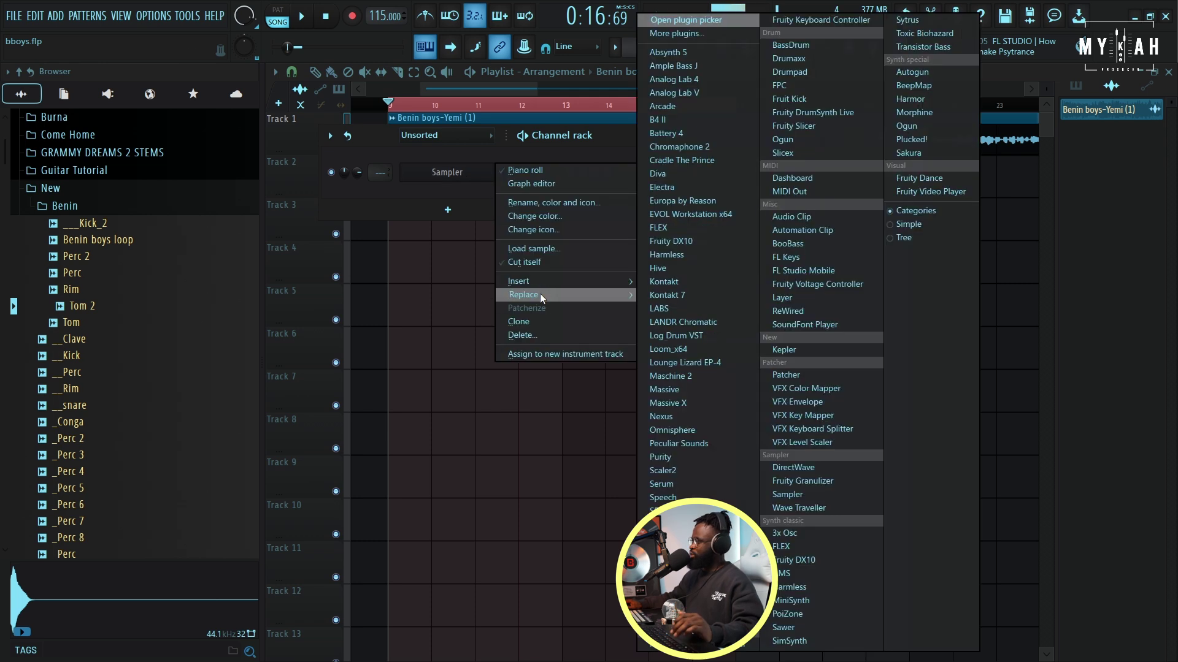
{"action": "left_click", "coordinate": [688, 283]}
- Load 08 Pizzicato.nki from the Session Strings library into Kontakt
{"action": "left_click_drag", "start_coordinate": [554, 433], "coordinate": [552, 490]}
{"action": "scroll", "coordinate": [523, 473], "scroll_direction": "down", "scroll_amount": 3}
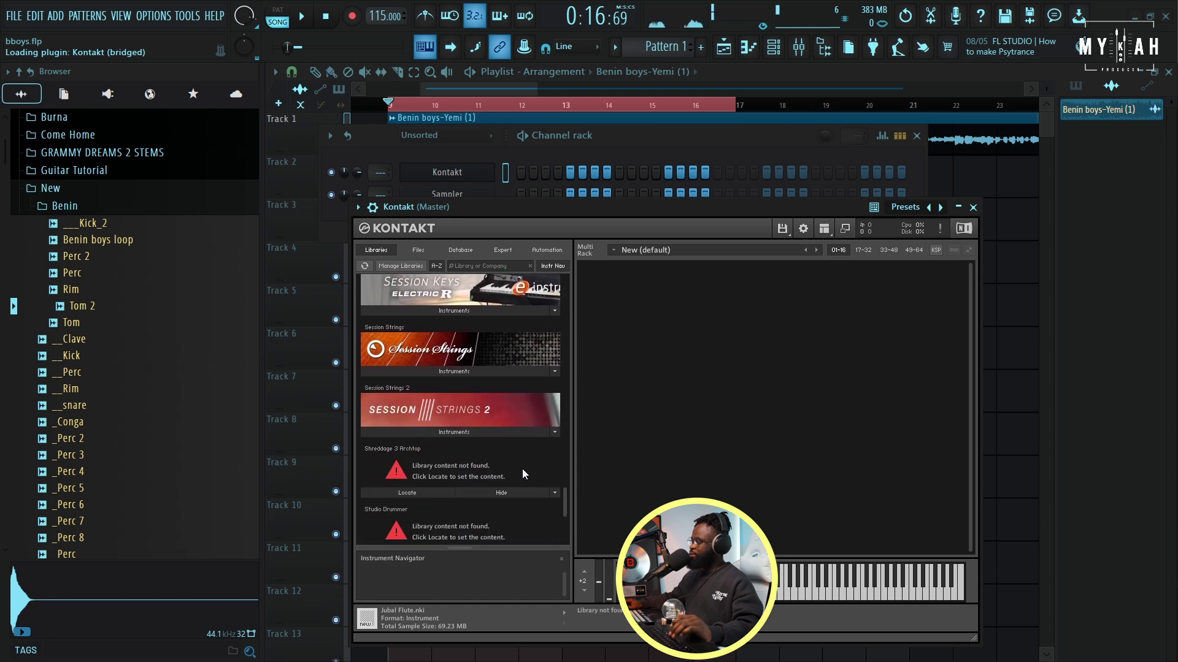
{"action": "left_click", "coordinate": [445, 372]}
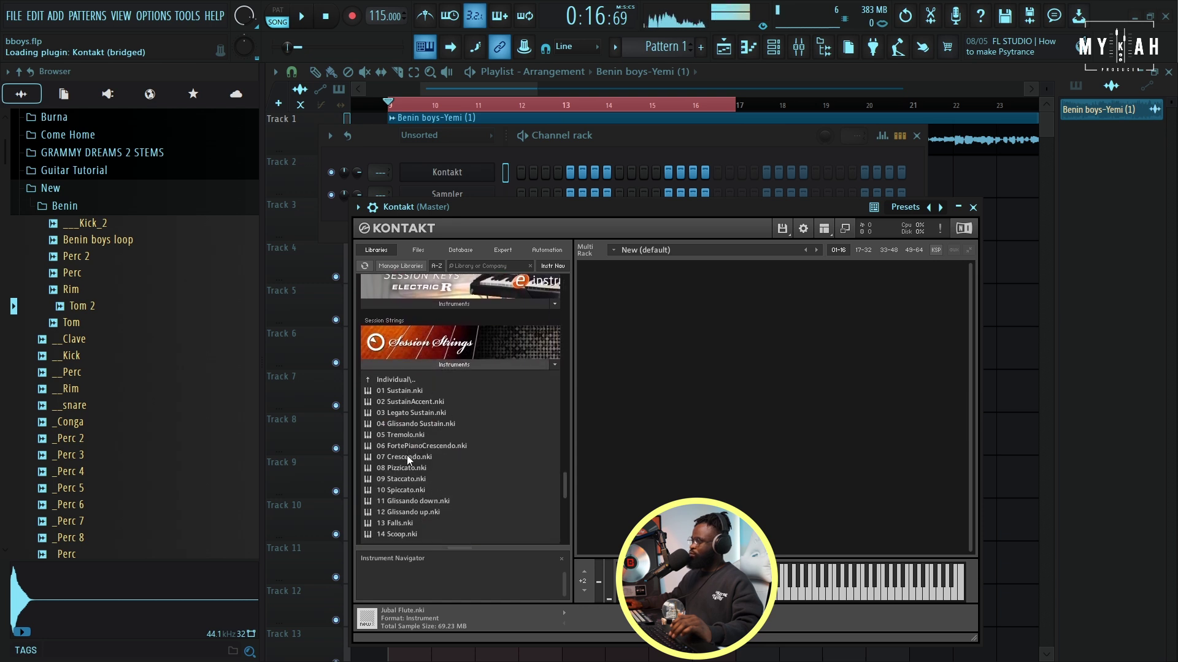
{"action": "left_click_drag", "start_coordinate": [417, 468], "coordinate": [511, 460]}
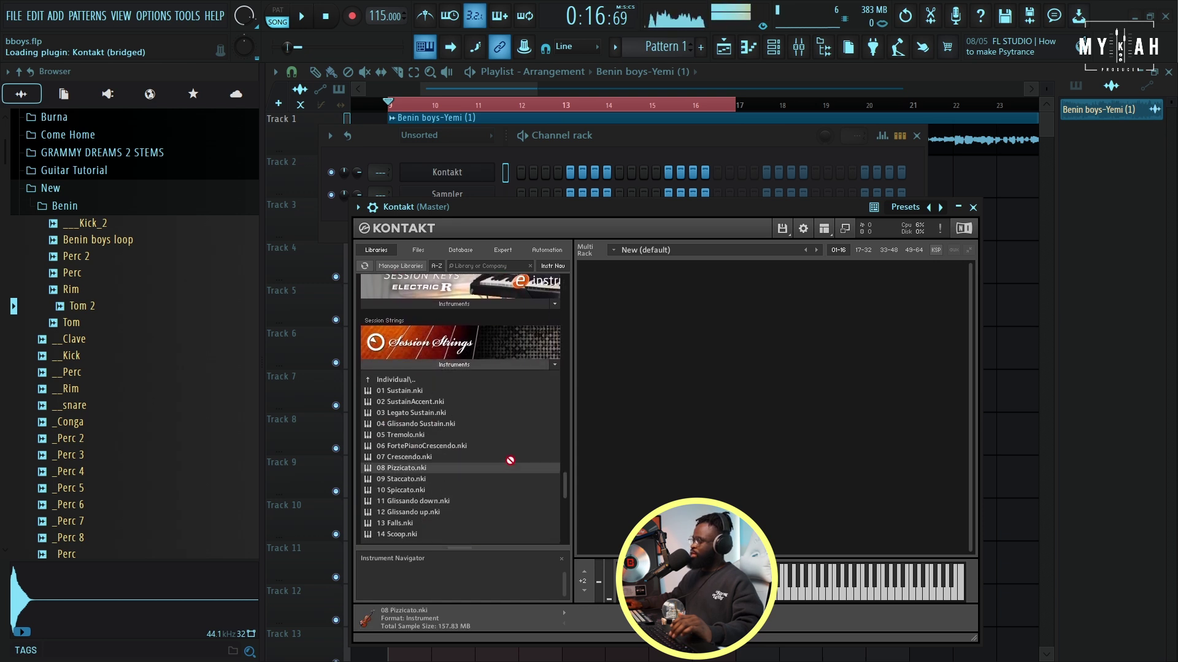
{"action": "left_click_drag", "start_coordinate": [654, 425], "coordinate": [671, 418]}
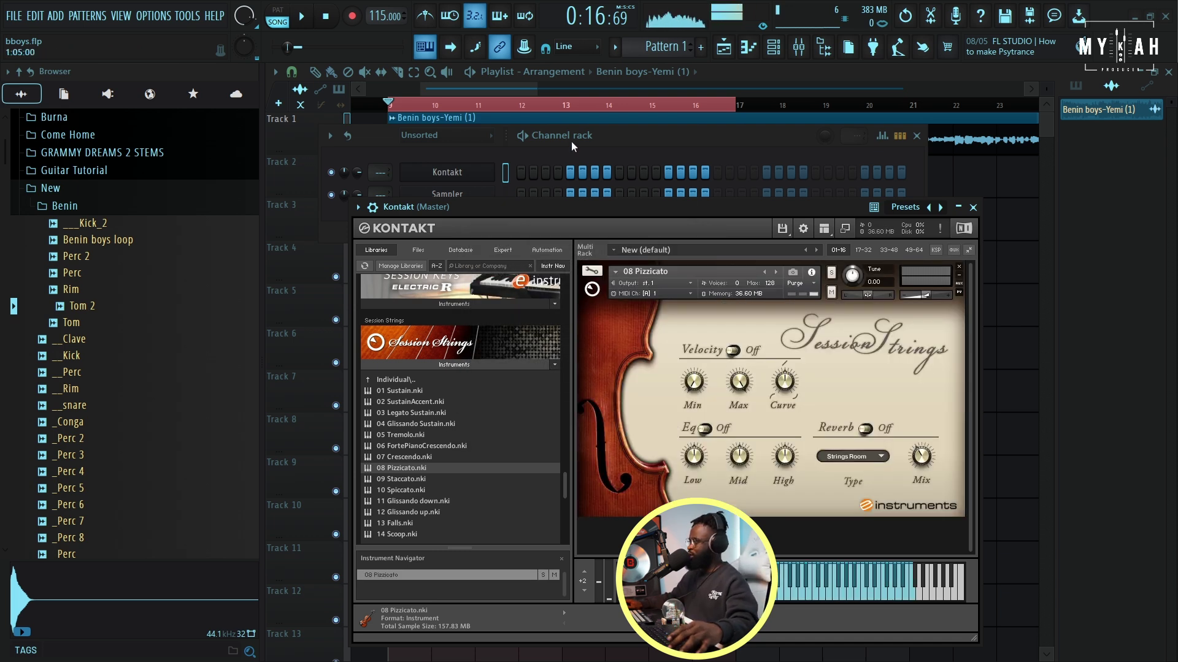
{"action": "left_click_drag", "start_coordinate": [586, 216], "coordinate": [581, 207]}
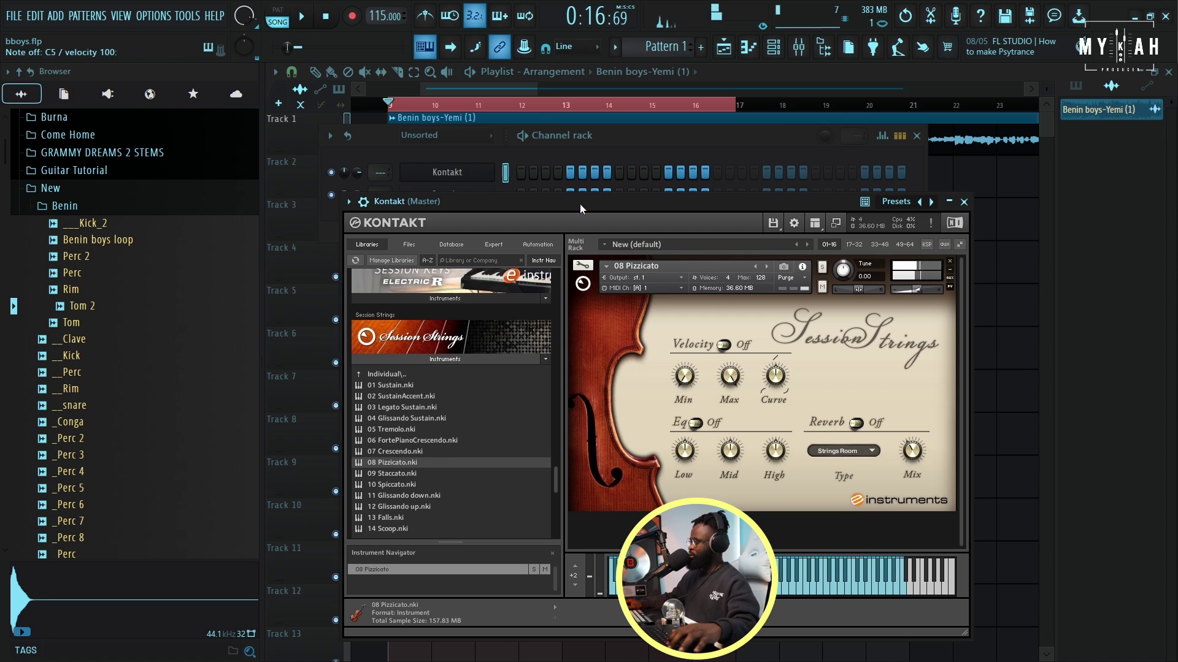
- Show the Kontakt melody in the piano roll and play it back in pattern mode
{"action": "key", "text": "F7"}
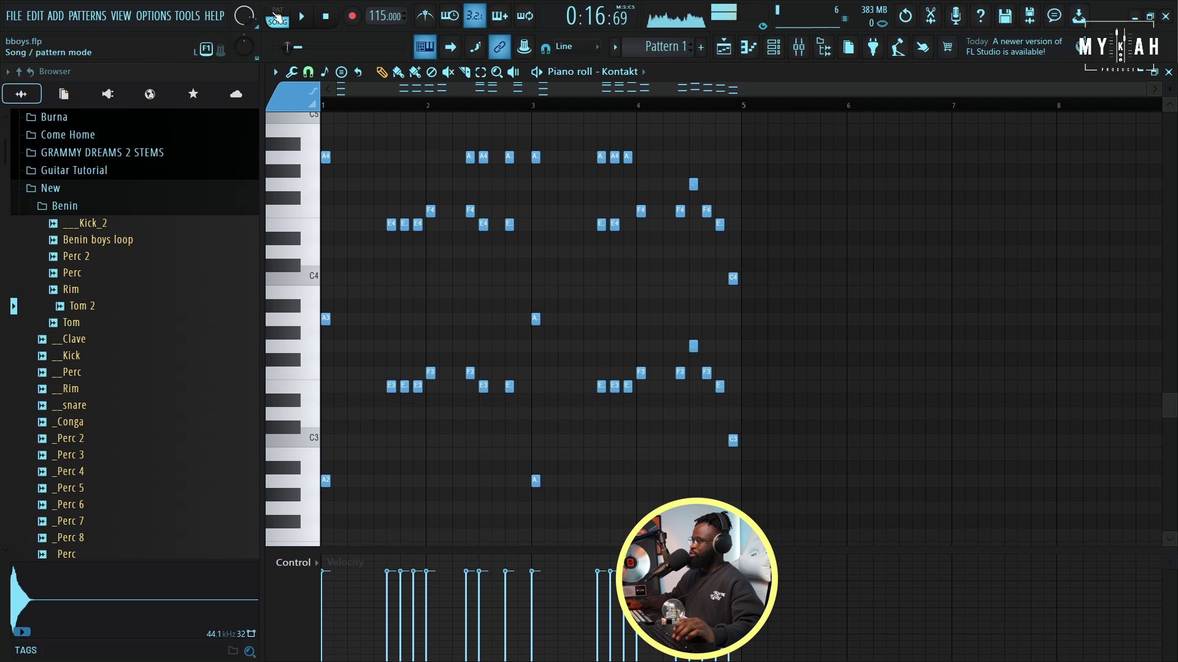
{"action": "left_click", "coordinate": [276, 15]}
{"action": "key", "text": "space"}
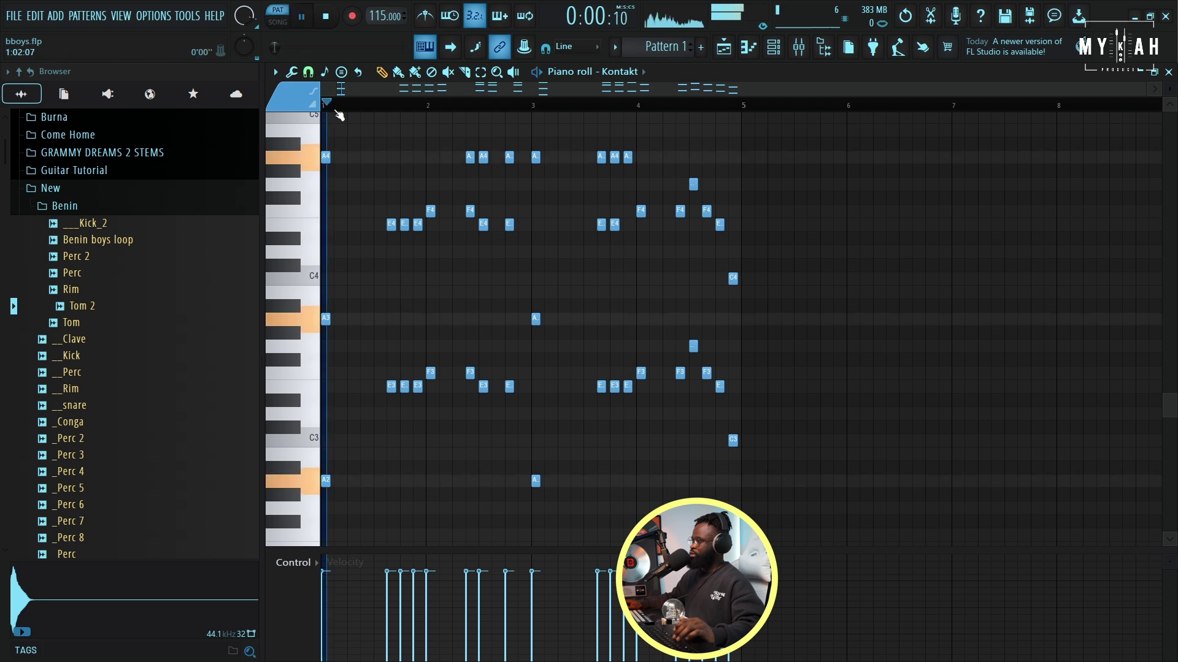
- Stop playback and set the Kontakt channel to cut itself, with cut and by groups at 1
{"action": "left_click", "coordinate": [773, 46]}
{"action": "key", "text": "space"}
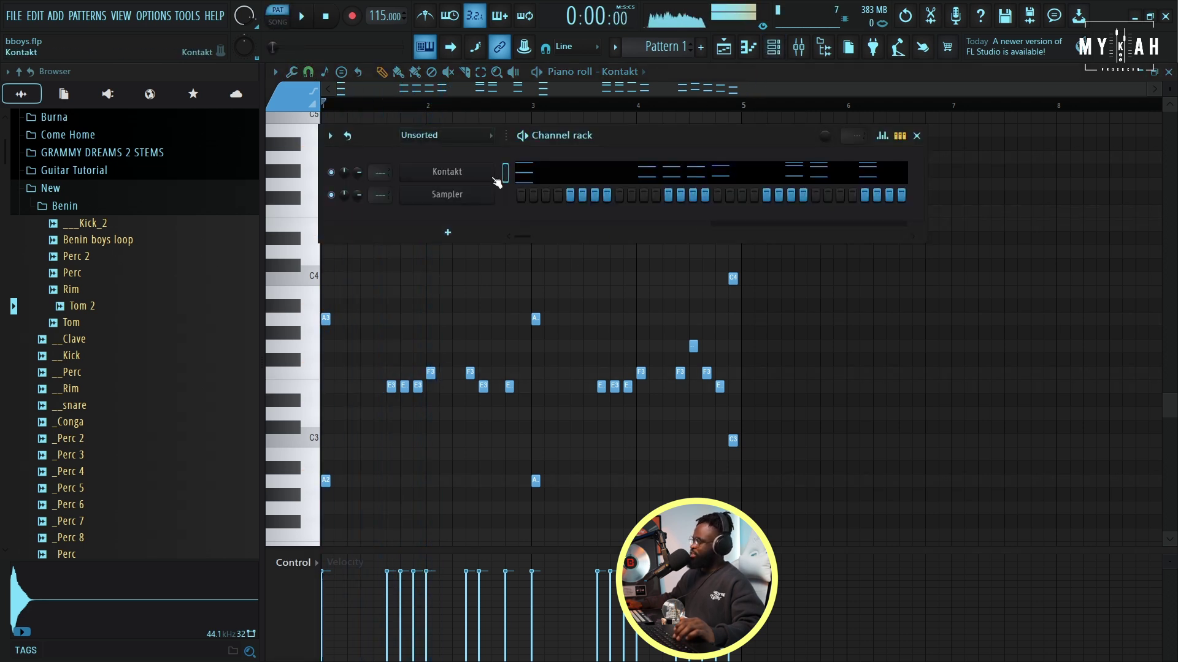
{"action": "left_click", "coordinate": [458, 174]}
{"action": "left_click", "coordinate": [364, 201]}
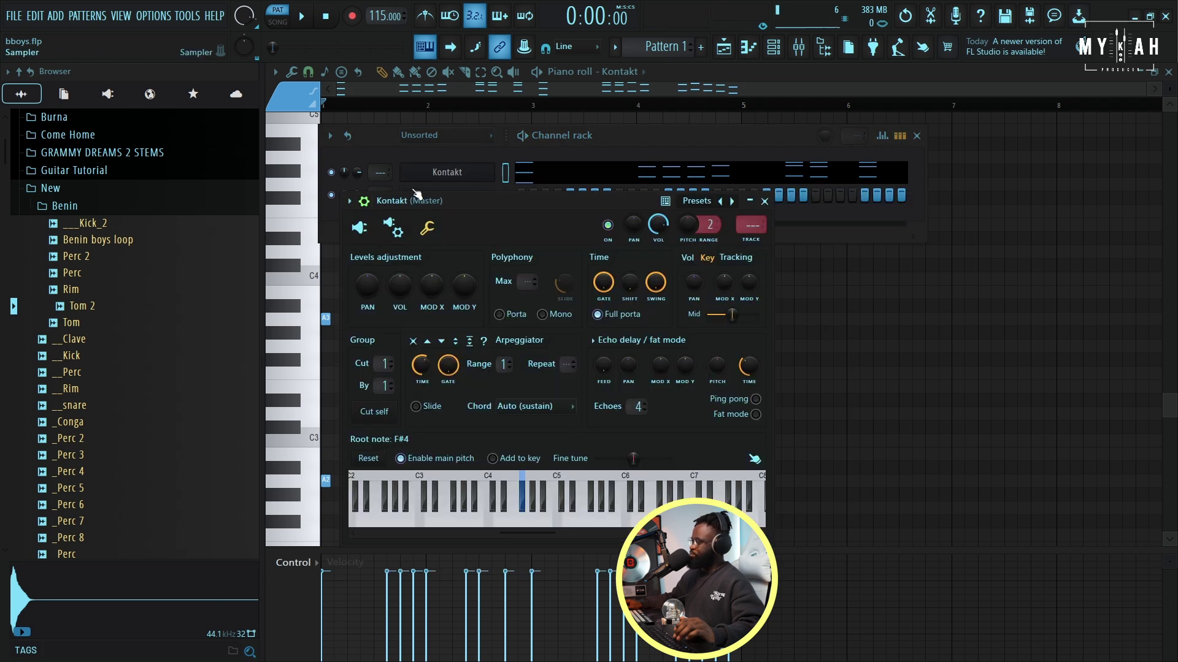
{"action": "left_click", "coordinate": [360, 229]}
{"action": "left_click", "coordinate": [451, 90]}
- Play the pizzicato pattern through and review its notes in the piano roll
{"action": "key", "text": "space"}
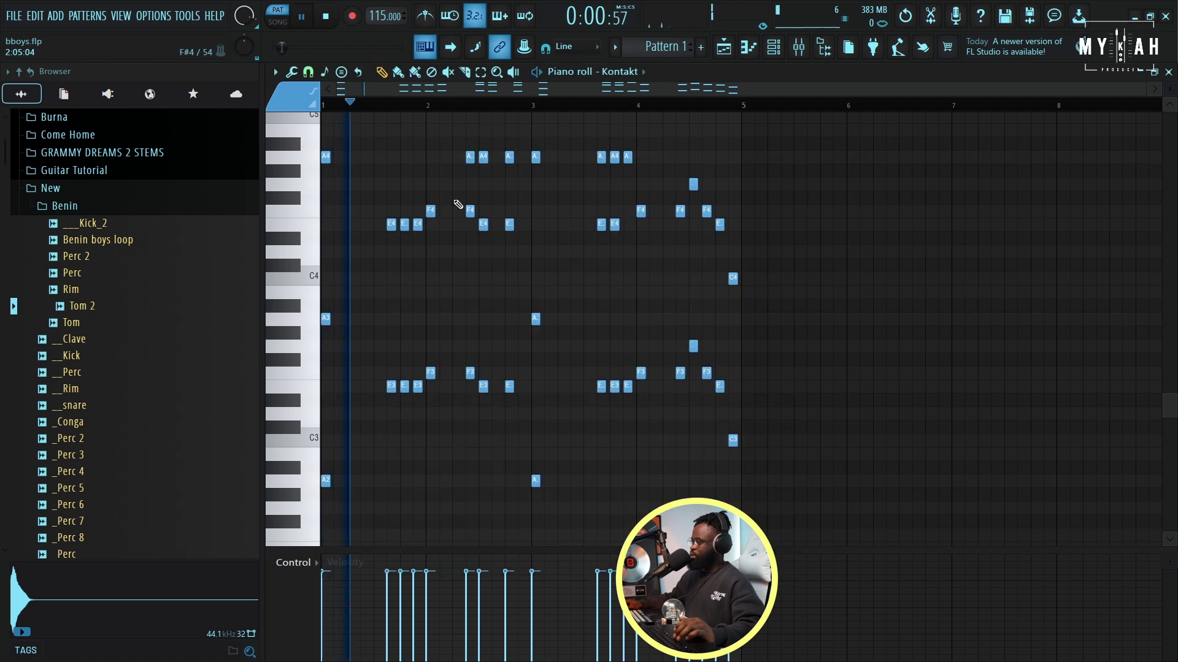
{"action": "scroll", "coordinate": [573, 258], "scroll_direction": "up", "scroll_amount": 2}
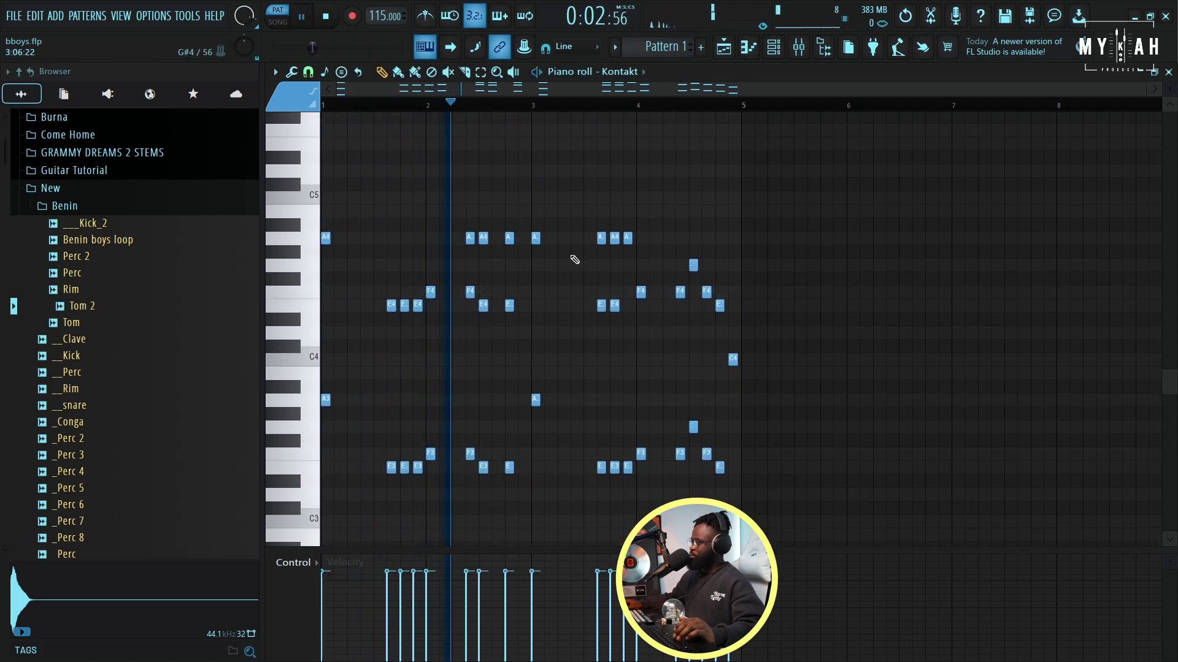
{"action": "scroll", "coordinate": [576, 267], "scroll_direction": "down", "scroll_amount": 1}
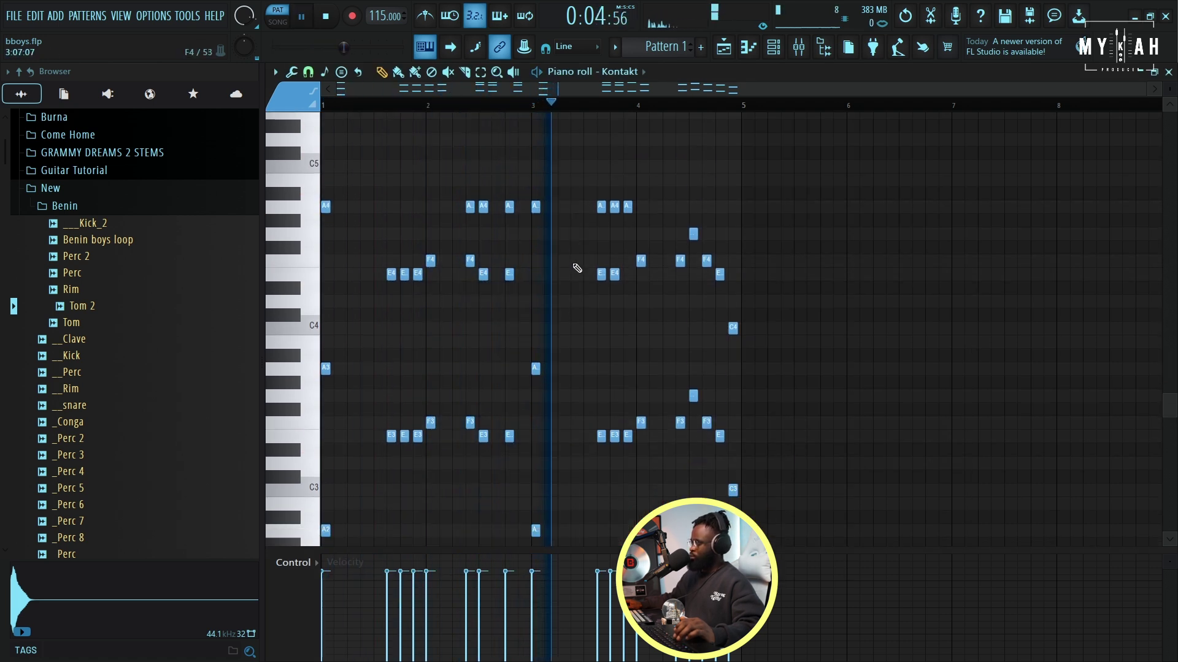
{"action": "scroll", "coordinate": [577, 268], "scroll_direction": "down", "scroll_amount": 2}
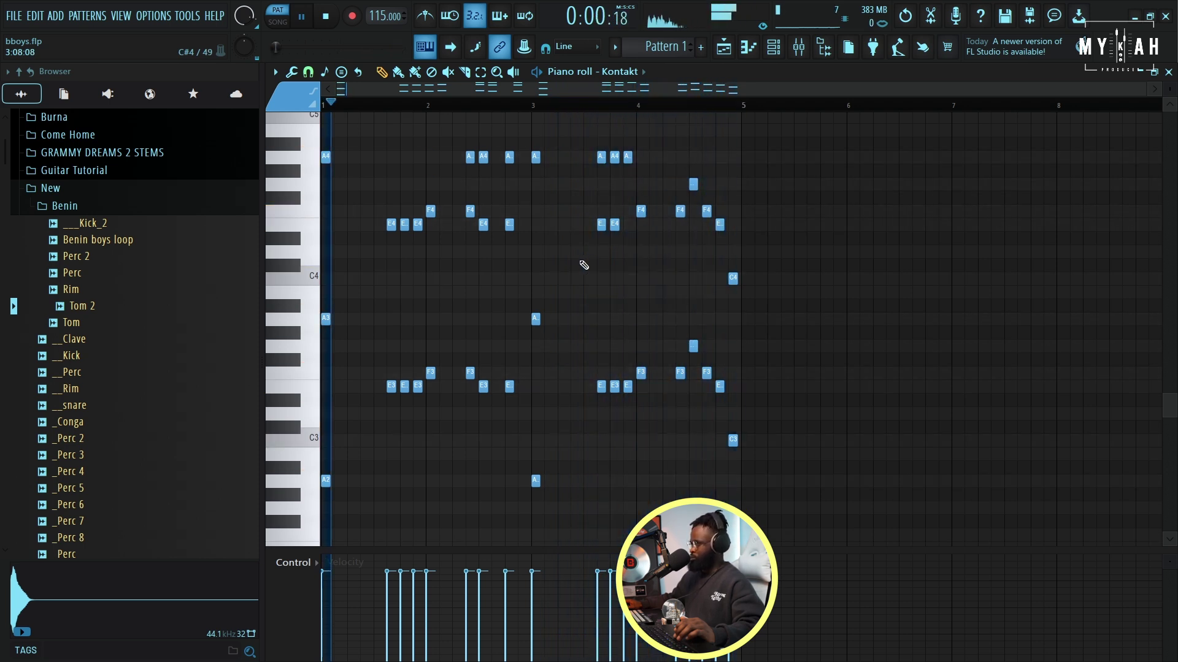
{"action": "key", "text": "space"}
- Clone the Kontakt channel and load 09 Staccato from Session Strings into the copy
{"action": "key", "text": "F6"}
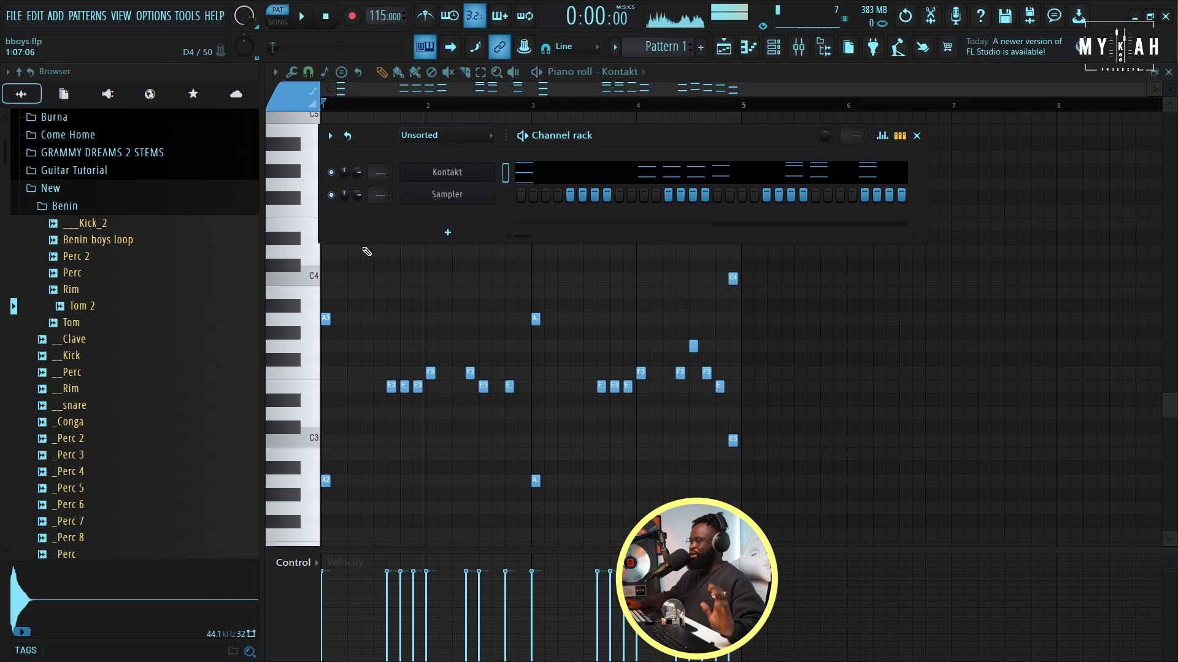
{"action": "right_click", "coordinate": [453, 178]}
{"action": "left_click", "coordinate": [509, 308]}
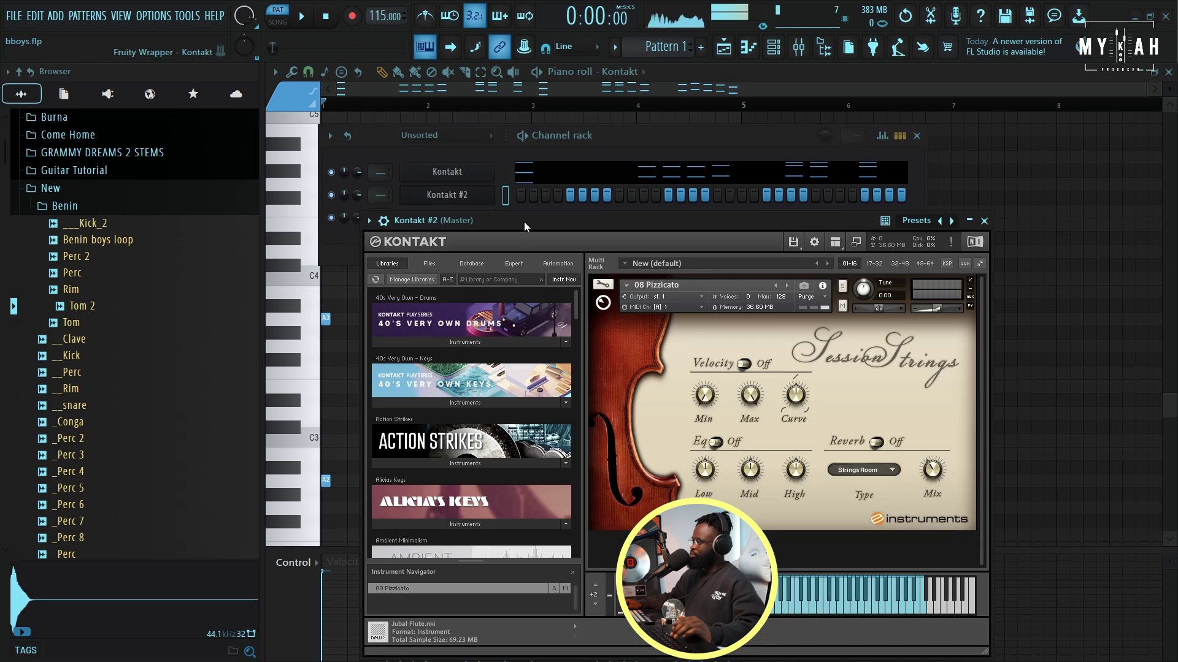
{"action": "left_click_drag", "start_coordinate": [523, 222], "coordinate": [491, 146]}
{"action": "left_click_drag", "start_coordinate": [543, 240], "coordinate": [548, 395]}
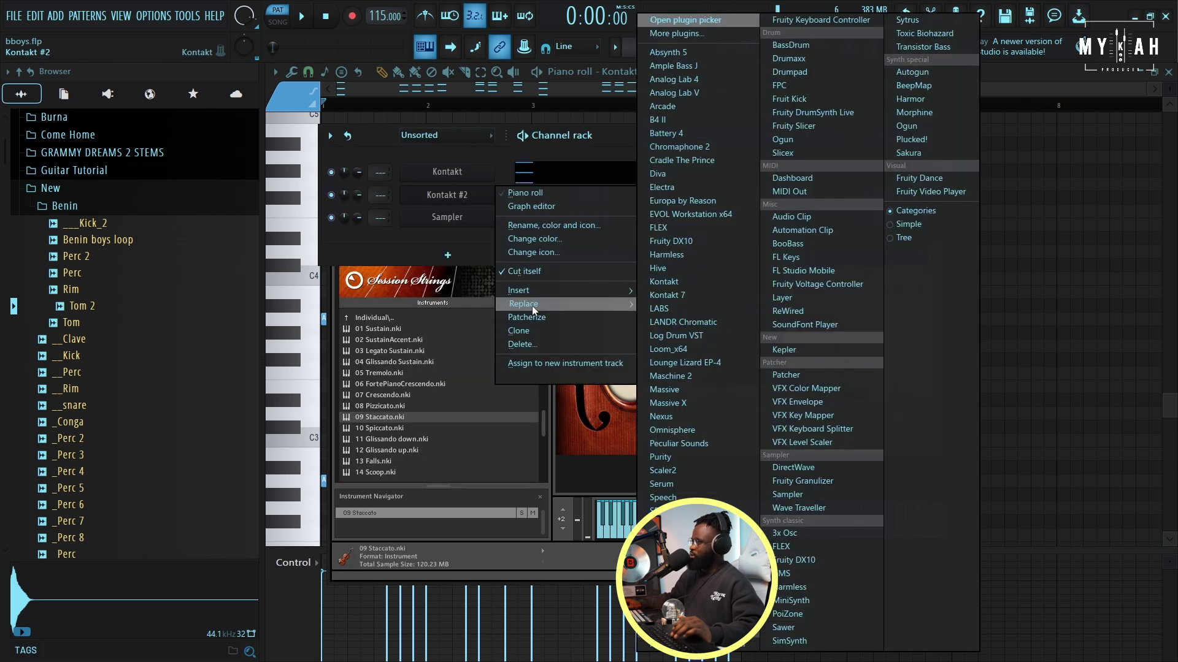
- Paste the pizzicato melody's notes into the second Kontakt channel and play both layers together
{"action": "mouse_move", "coordinate": [635, 190]}
{"action": "left_click", "coordinate": [661, 220]}
{"action": "left_click", "coordinate": [661, 220]}
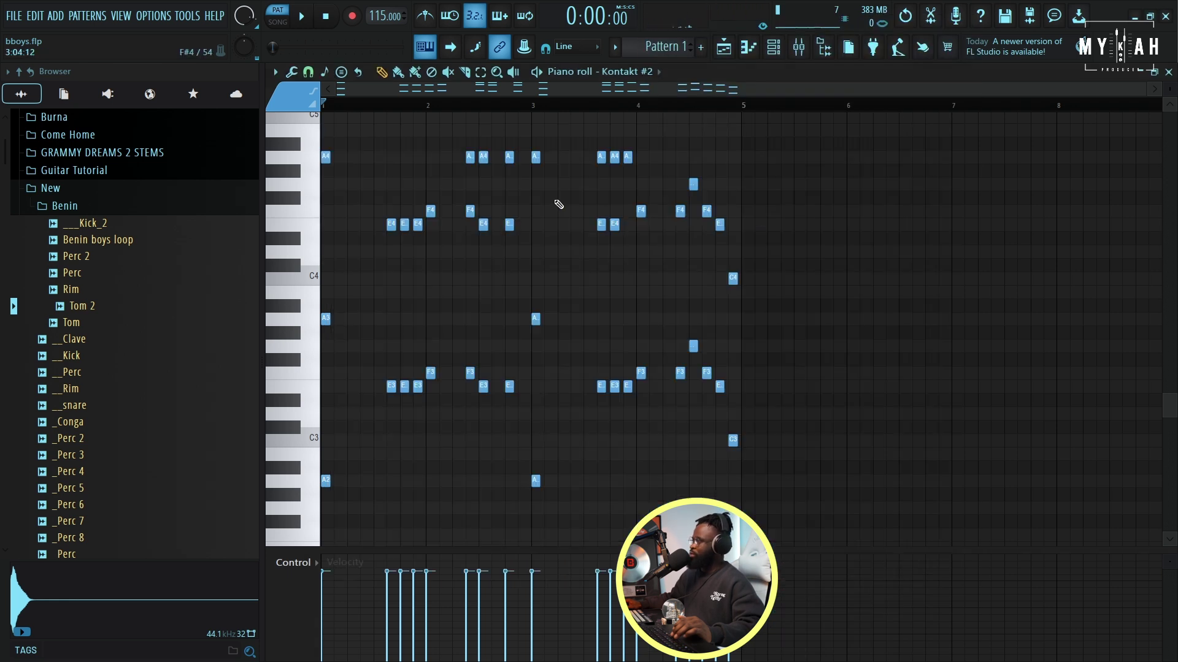
{"action": "key", "text": "space"}
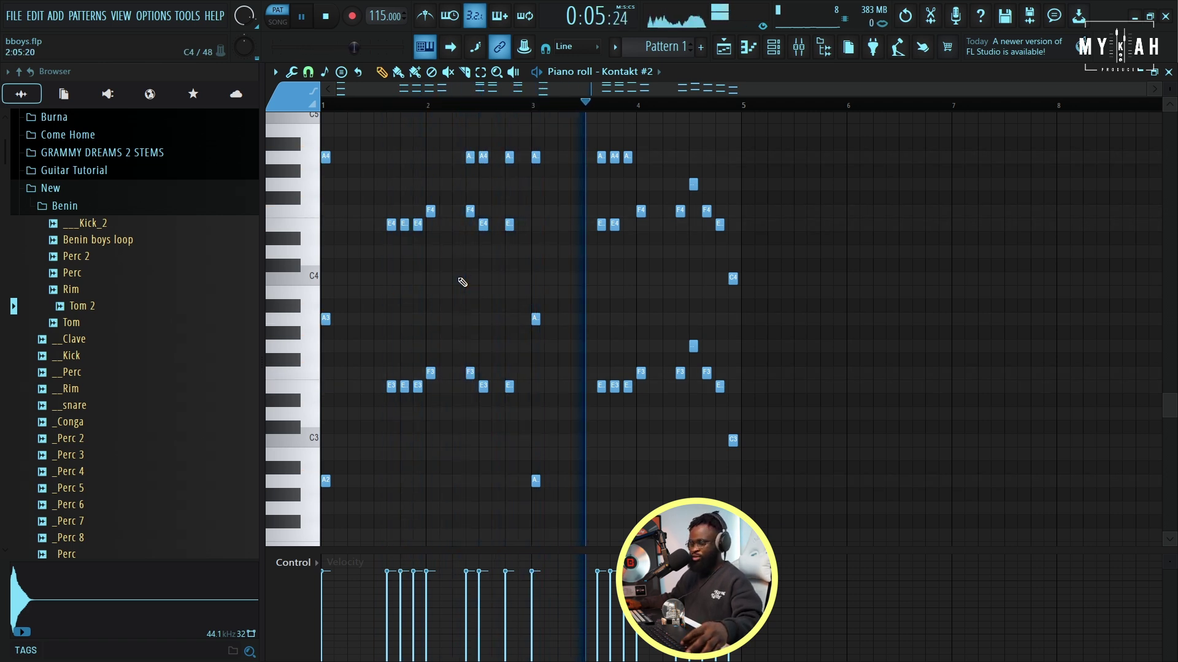
- Raise the note levels of the staccato layer with level scaling, setting the offset to 97%
{"action": "key", "text": "alt+x"}
{"action": "left_click_drag", "start_coordinate": [621, 326], "coordinate": [626, 283]}
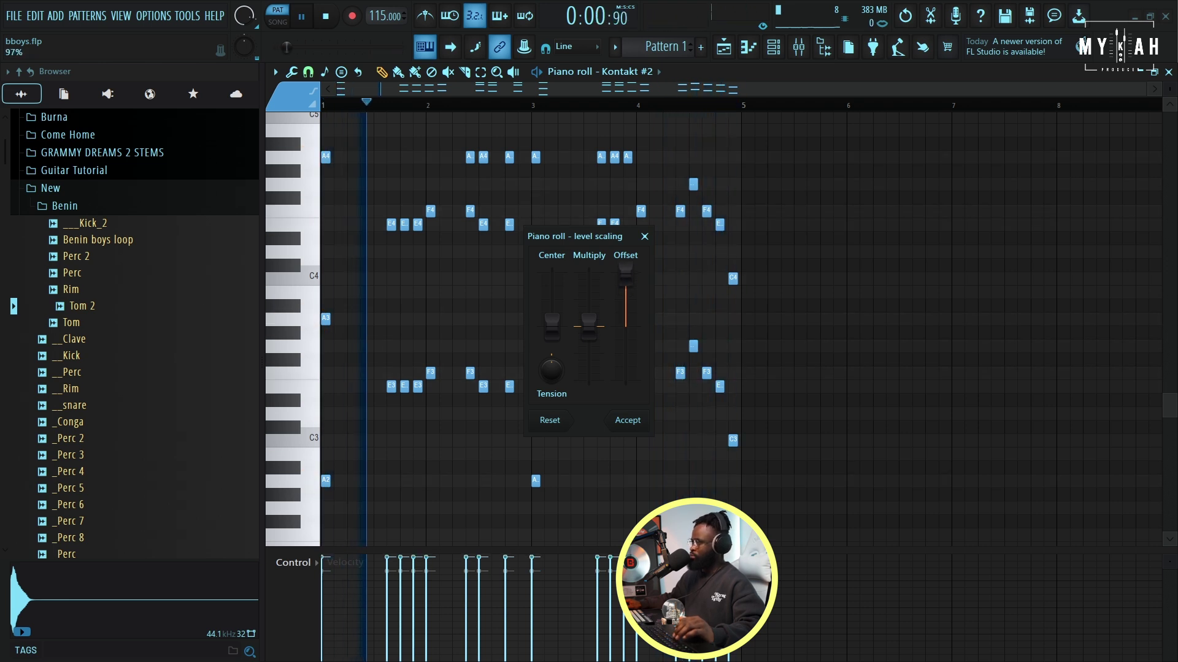
{"action": "left_click", "coordinate": [626, 419]}
- Place Pattern 1 on Track 2 of the playlist, starting at bar 9
{"action": "left_click", "coordinate": [724, 47]}
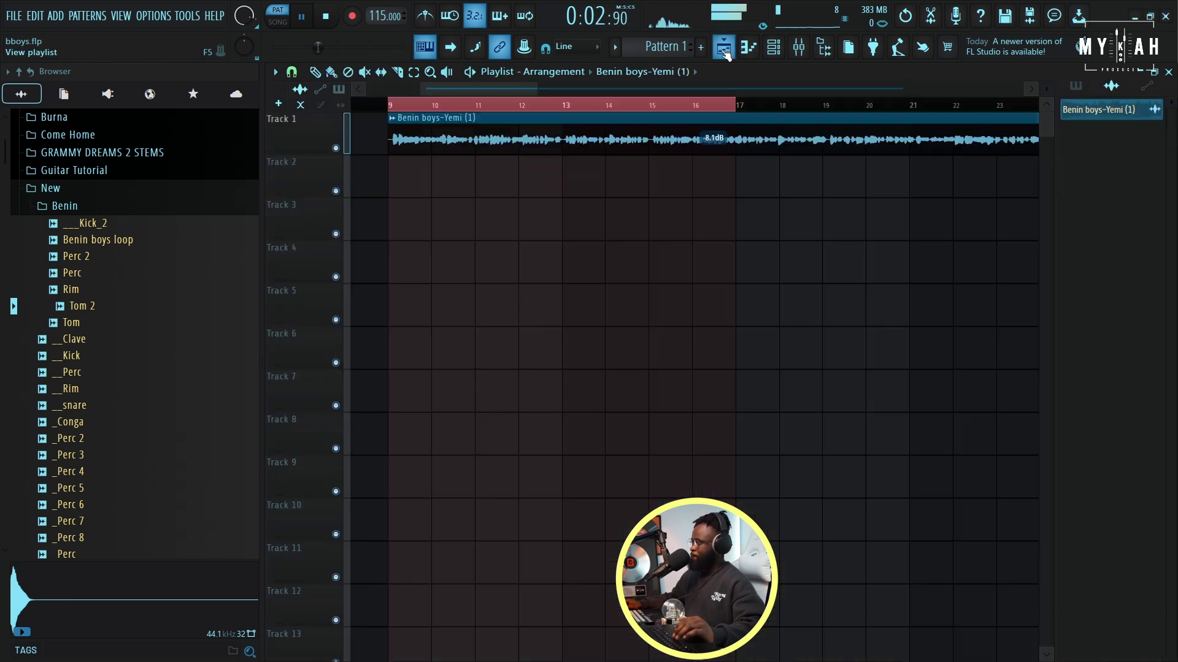
{"action": "left_click", "coordinate": [417, 181]}
{"action": "key", "text": "space"}
{"action": "right_click", "coordinate": [417, 180]}
{"action": "left_click", "coordinate": [616, 48]}
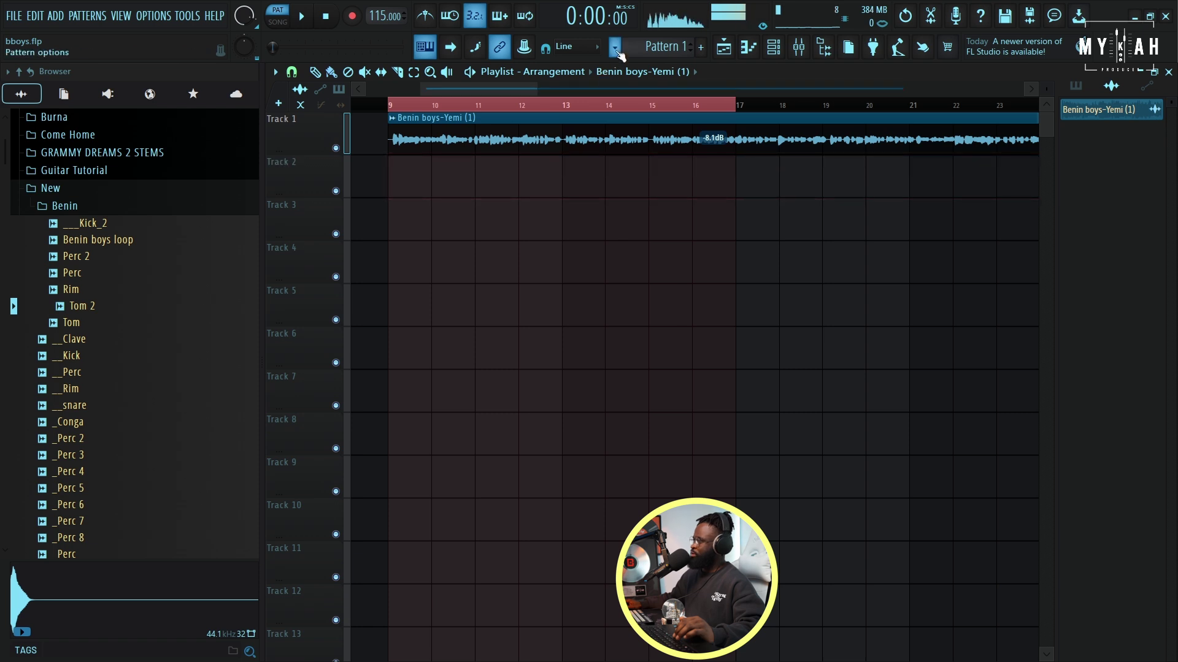
{"action": "left_click", "coordinate": [406, 179]}
- Play the song from bar 9, add a second Pattern 1 at bar 13, and lower the vocal clip's gain to -10.5 dB
{"action": "left_click", "coordinate": [397, 105]}
{"action": "key", "text": "space"}
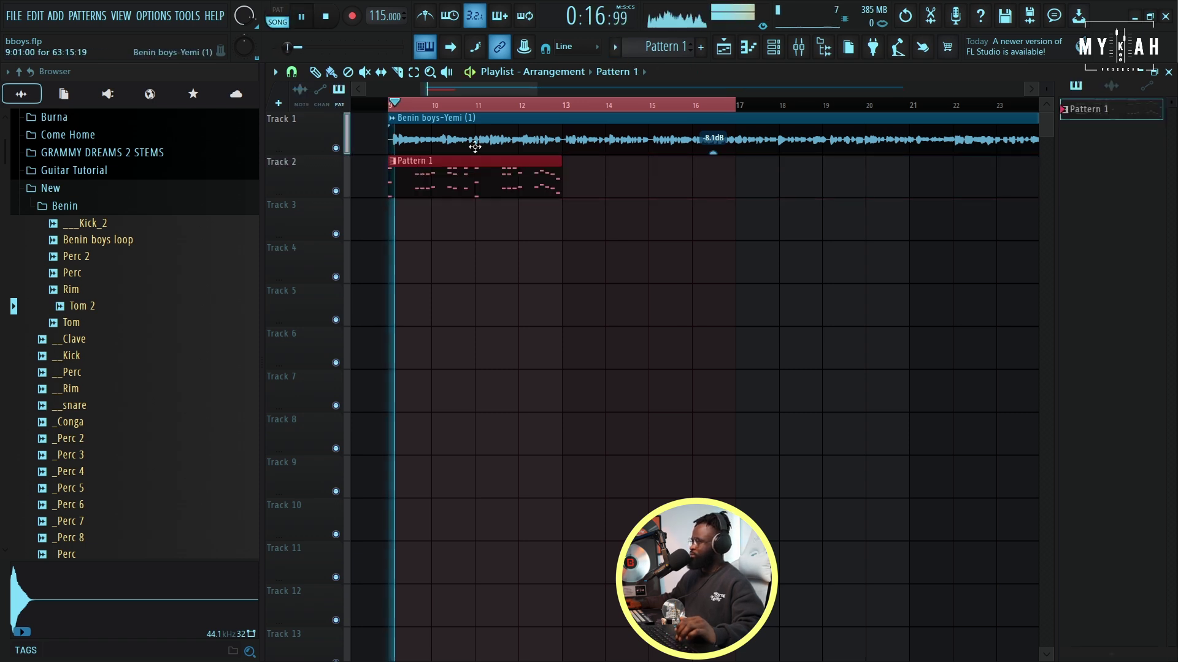
{"action": "left_click", "coordinate": [571, 182]}
{"action": "left_click_drag", "start_coordinate": [713, 150], "coordinate": [713, 150]}
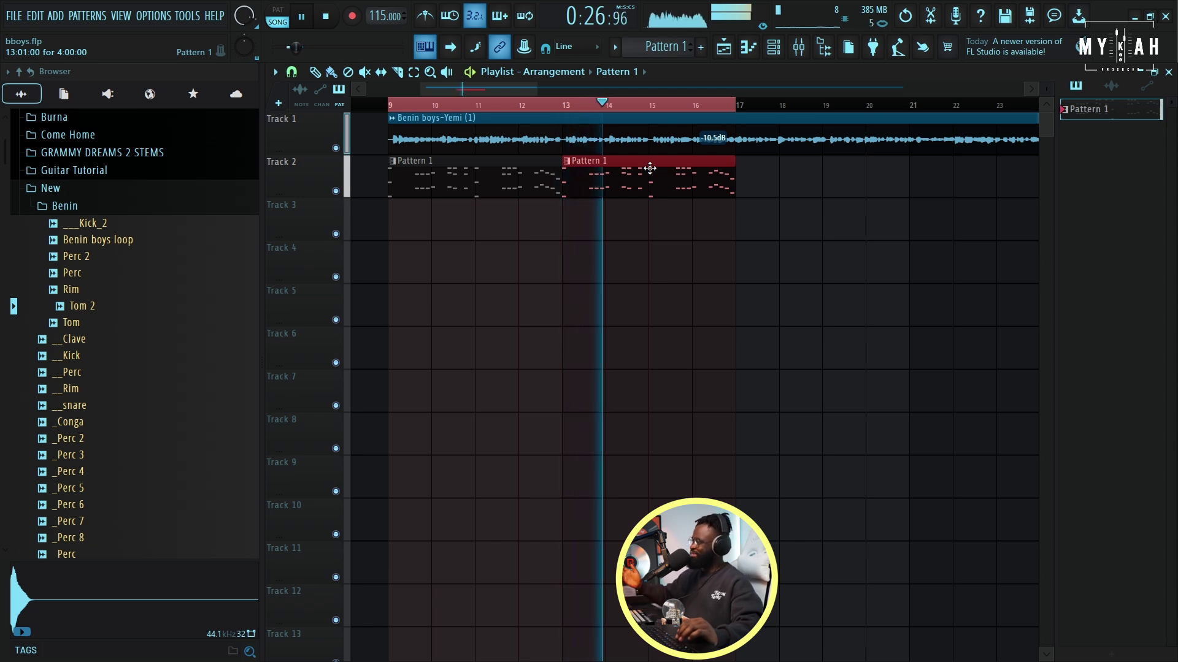
{"action": "key", "text": "space"}
- Add a Purity instrument to the channel rack
{"action": "left_click", "coordinate": [774, 47]}
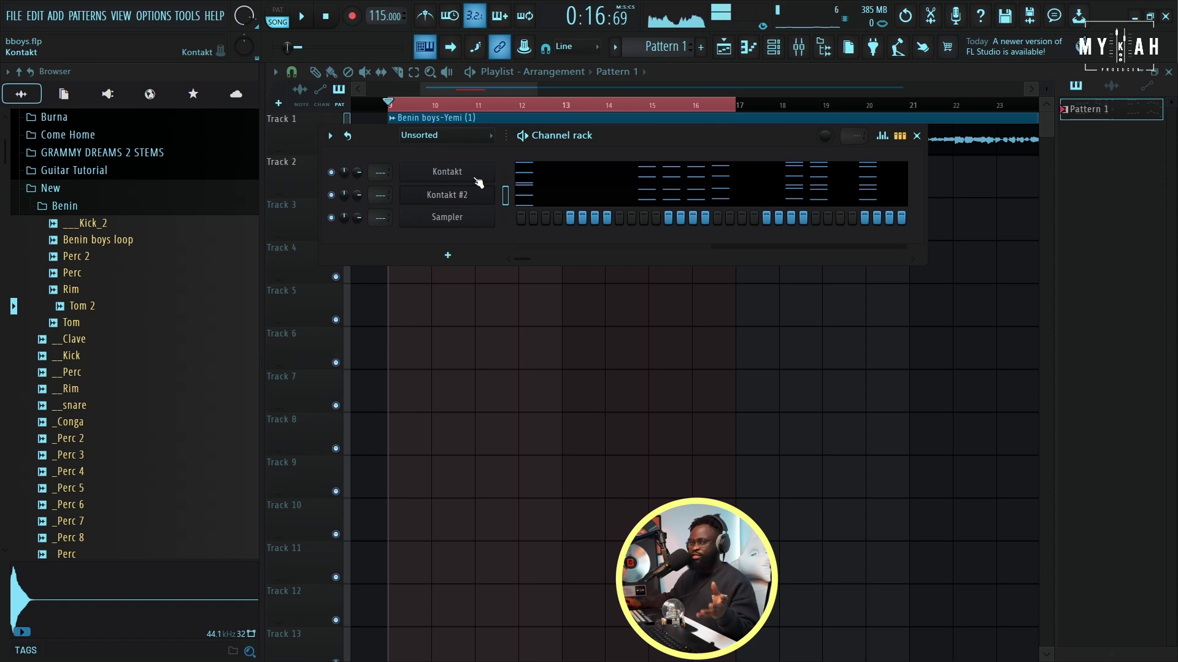
{"action": "left_click", "coordinate": [461, 262]}
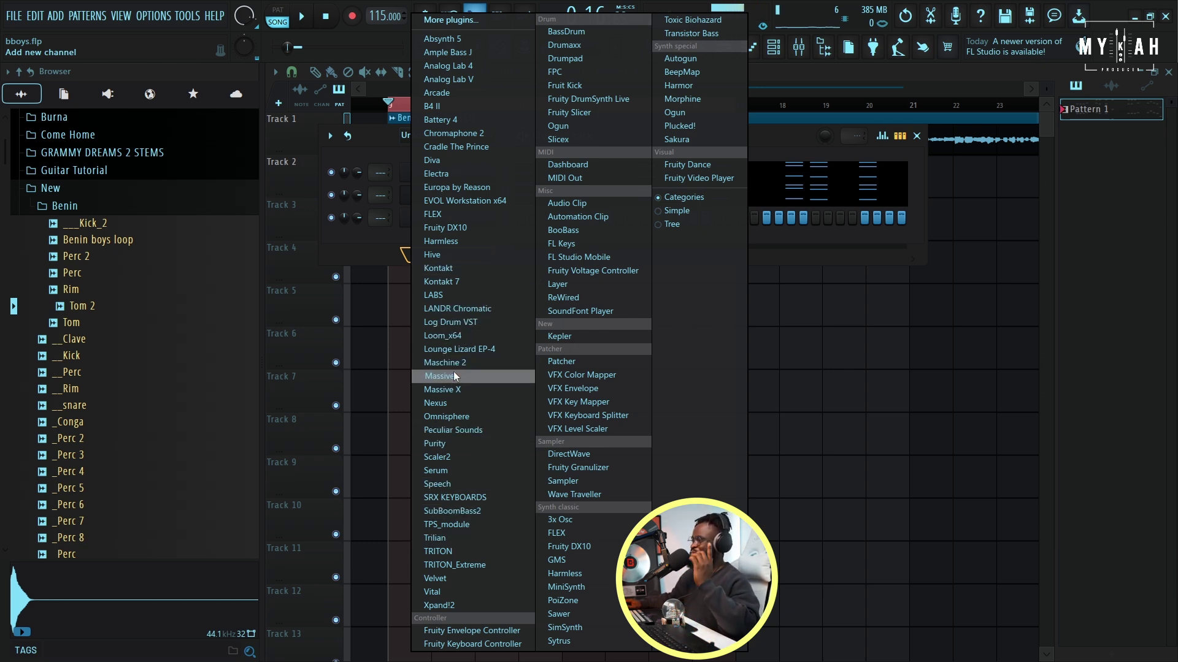
{"action": "left_click", "coordinate": [447, 444]}
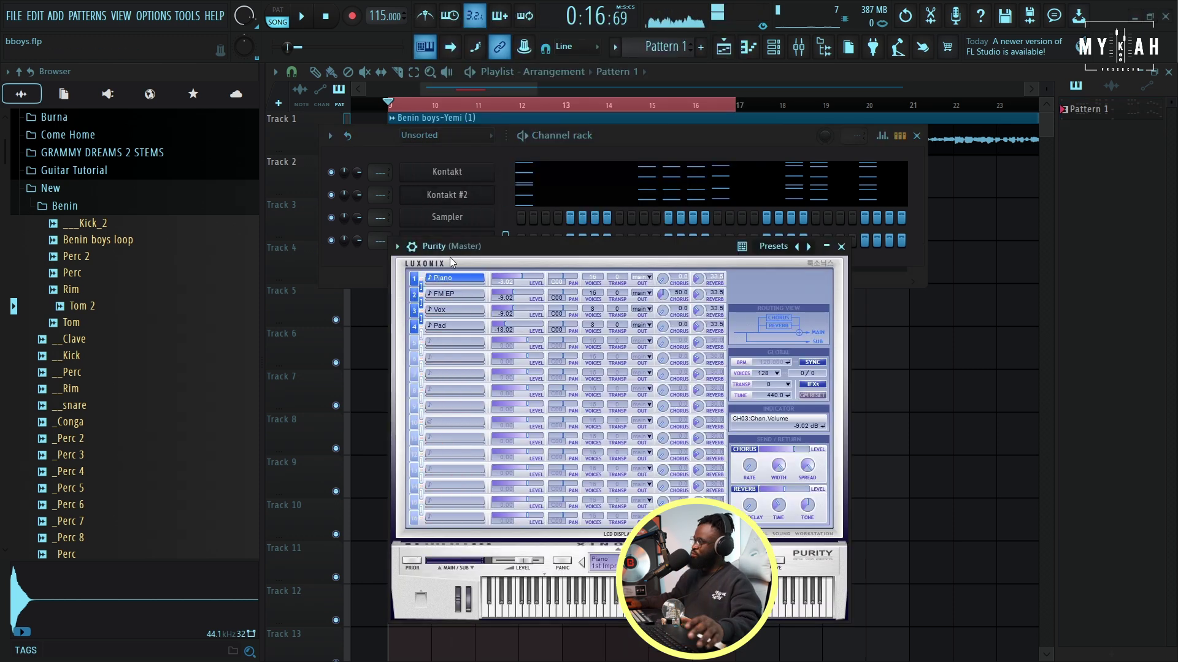
- Load the Tremolo Signal preset from Purity's Slow Synth category
{"action": "left_click", "coordinate": [715, 561]}
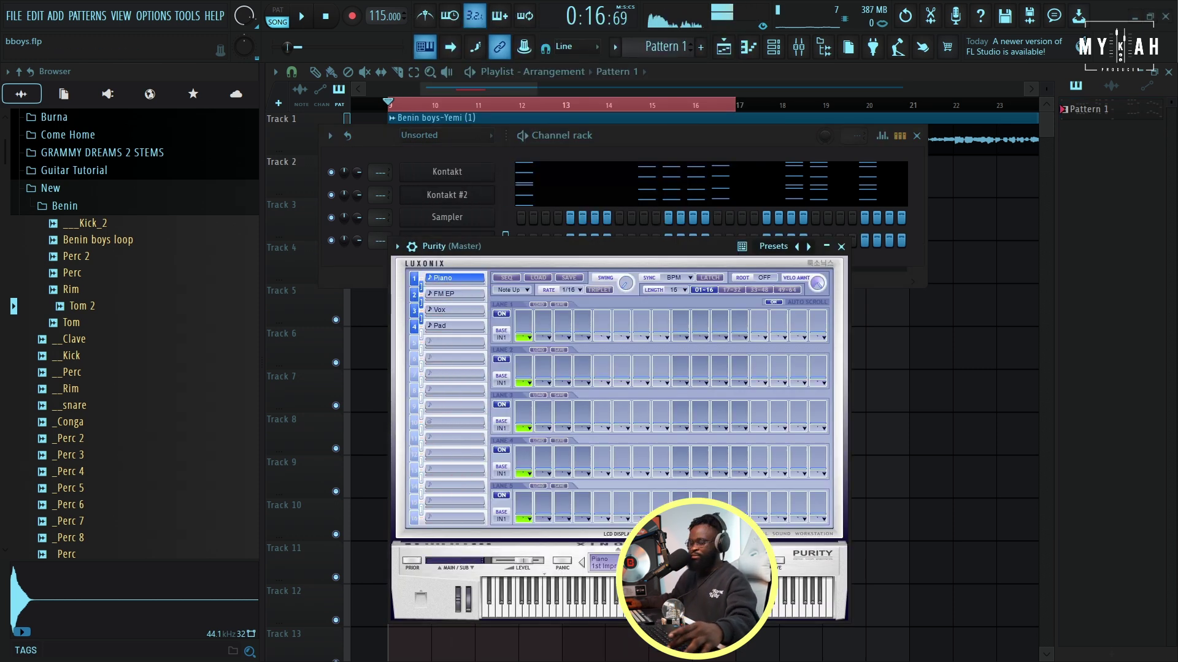
{"action": "left_click", "coordinate": [749, 561]}
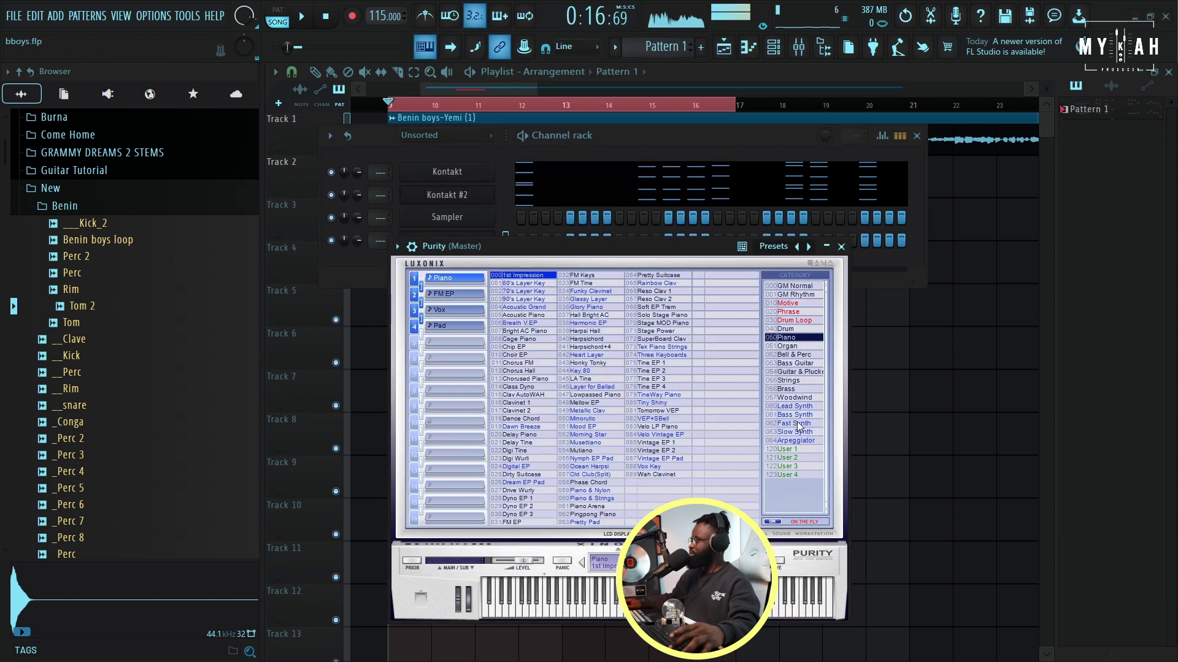
{"action": "left_click", "coordinate": [794, 432]}
{"action": "left_click", "coordinate": [722, 428]}
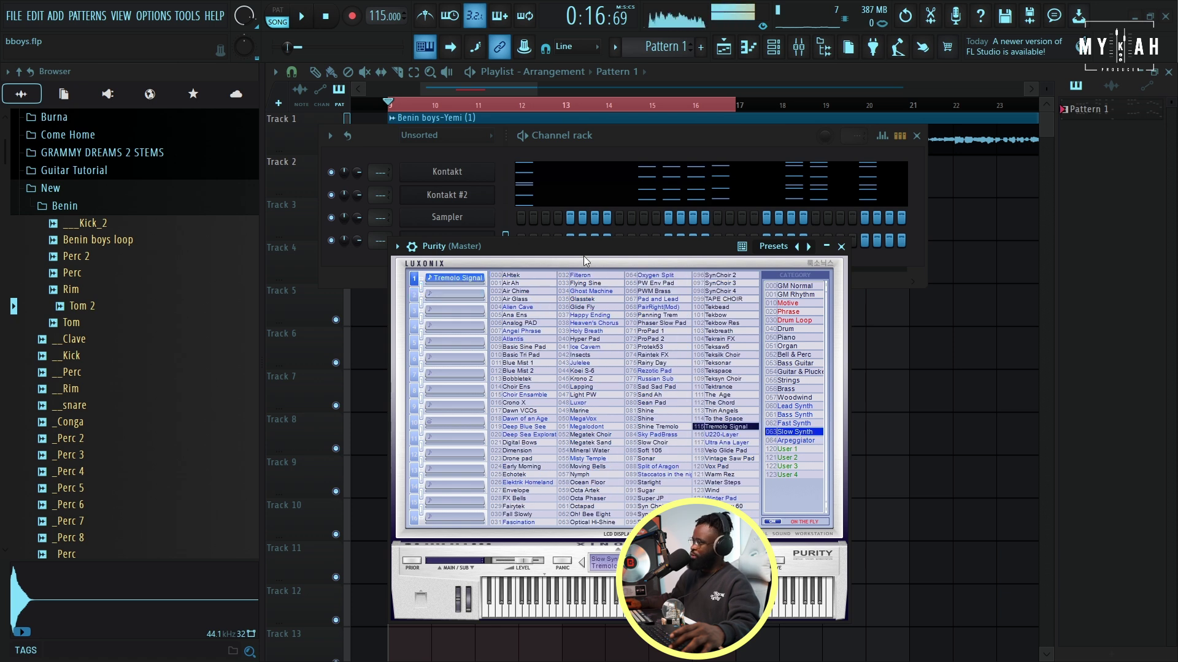
- Make the Purity channel cut itself, with both its cut and cut-by groups at 3
{"action": "left_click_drag", "start_coordinate": [577, 251], "coordinate": [583, 251]}
{"action": "left_click", "coordinate": [417, 247]}
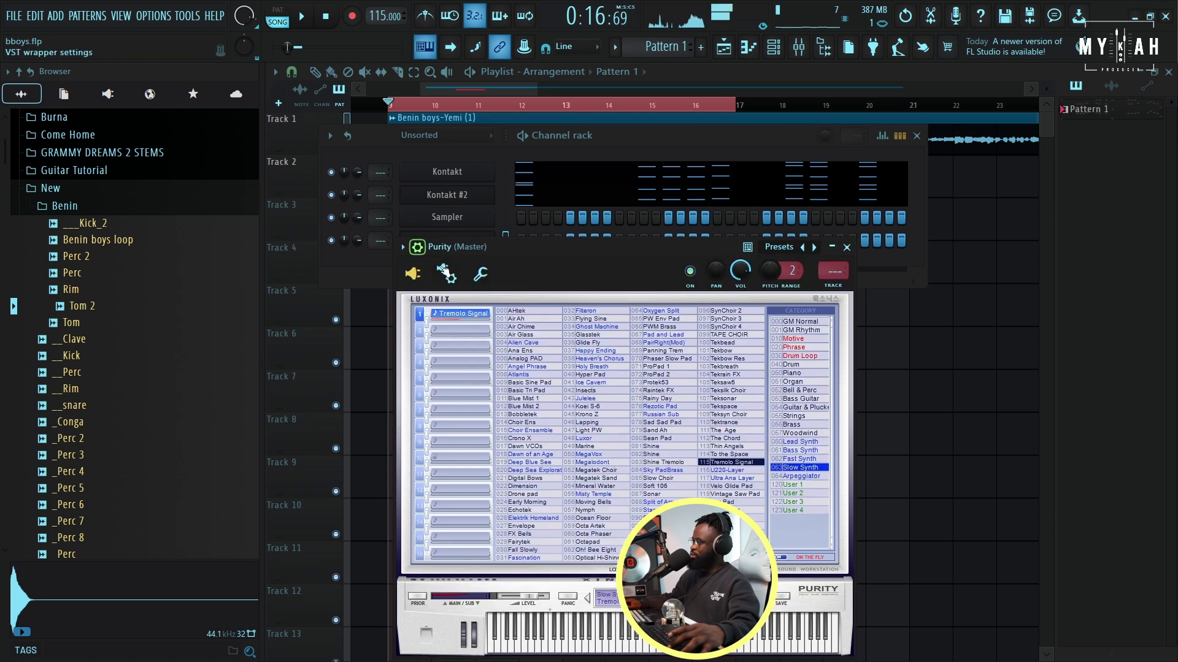
{"action": "left_click", "coordinate": [481, 276]}
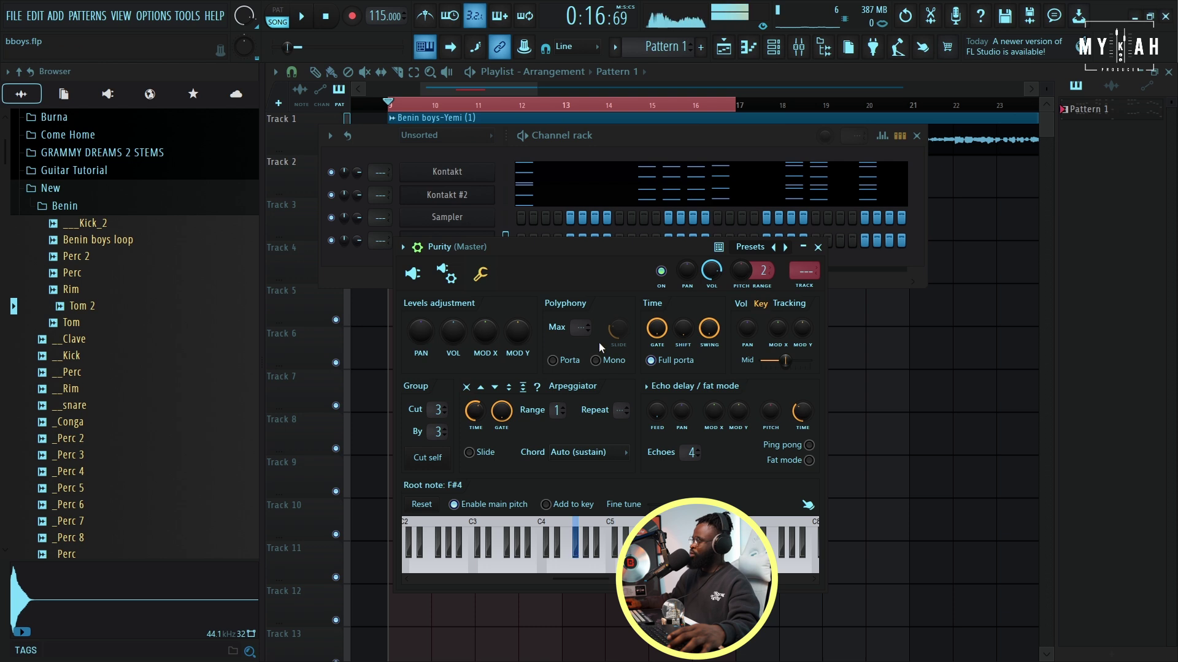
- Create a pattern named tremolo and draw a four-bar A3 note for Purity starting at bar 1
{"action": "left_click", "coordinate": [618, 54]}
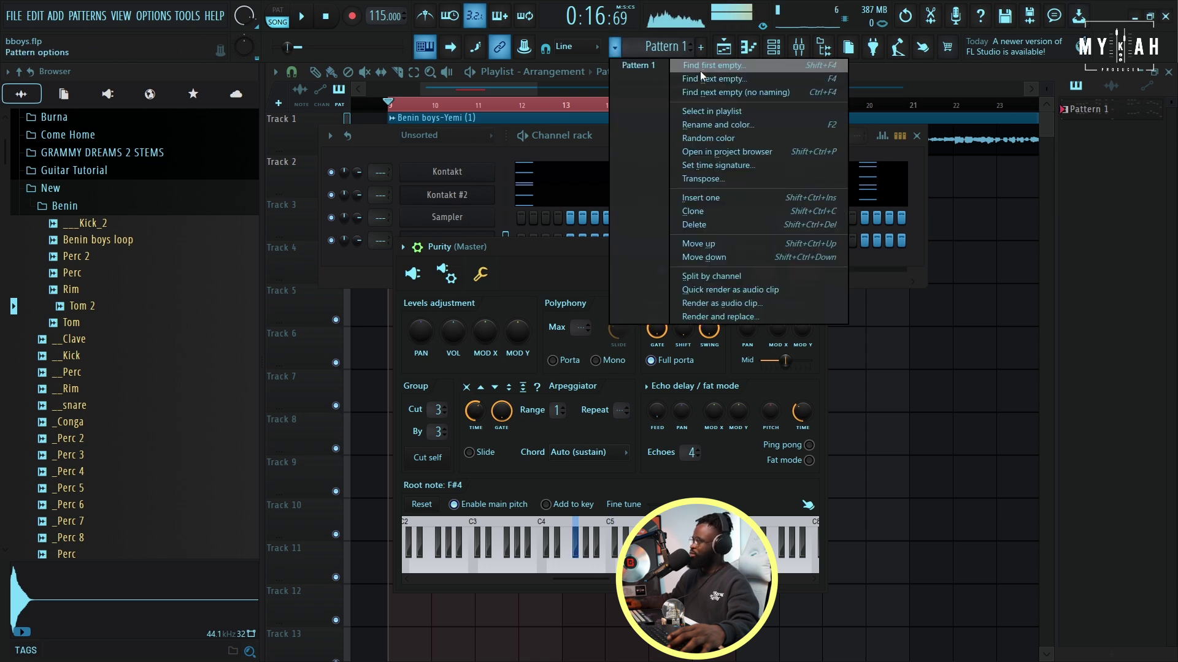
{"action": "left_click", "coordinate": [701, 71]}
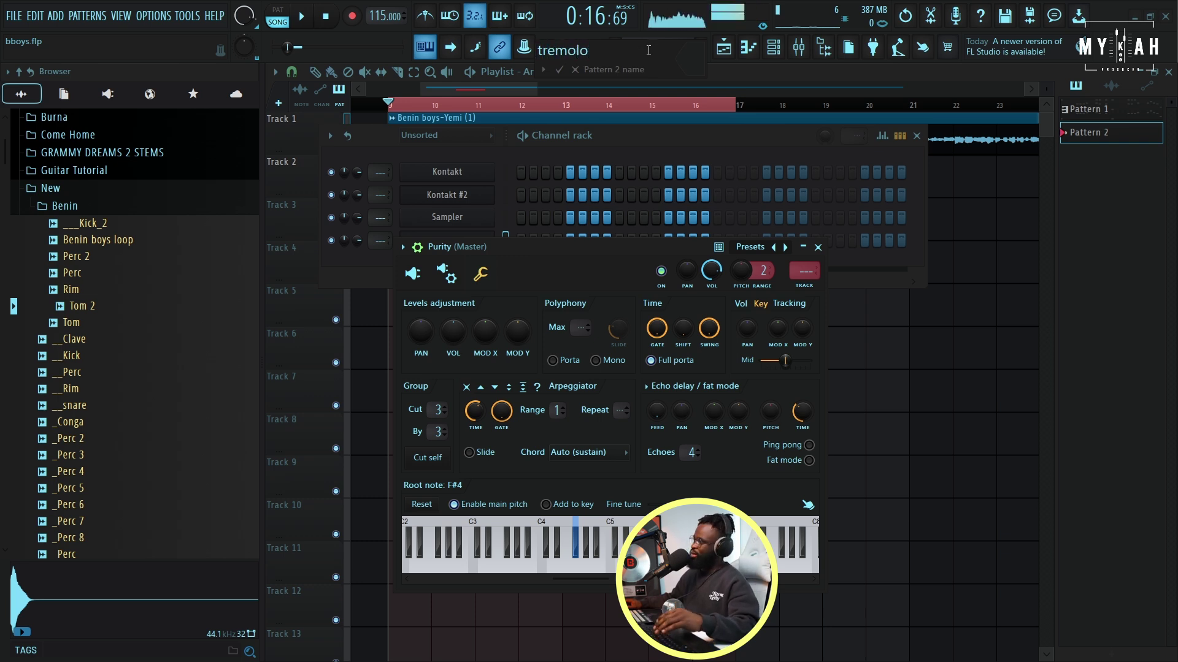
{"action": "left_click", "coordinate": [327, 316]}
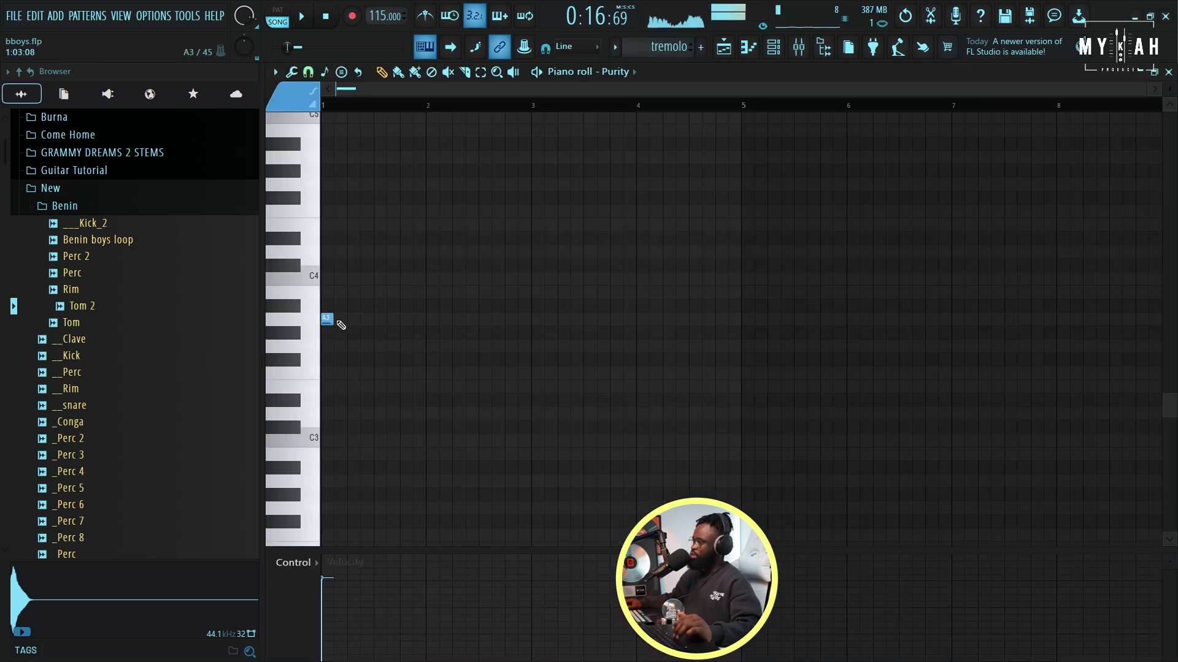
{"action": "left_click_drag", "start_coordinate": [332, 319], "coordinate": [708, 319]}
{"action": "key", "text": "space"}
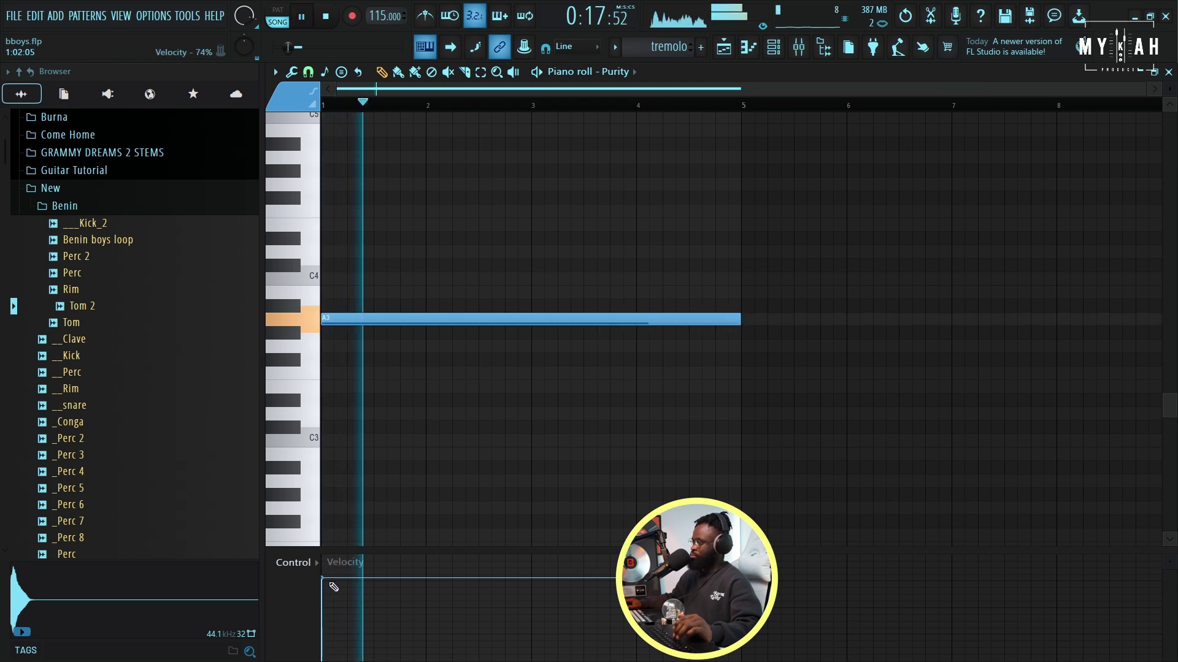
{"action": "scroll", "coordinate": [359, 457], "scroll_direction": "up", "scroll_amount": 3}
{"action": "key", "text": "space"}
{"action": "left_click_drag", "start_coordinate": [337, 439], "coordinate": [324, 278]}
{"action": "key", "text": "space"}
- Place the tremolo pattern on Track 3 at bars 9 and 13 and play the section
{"action": "key", "text": "F5"}
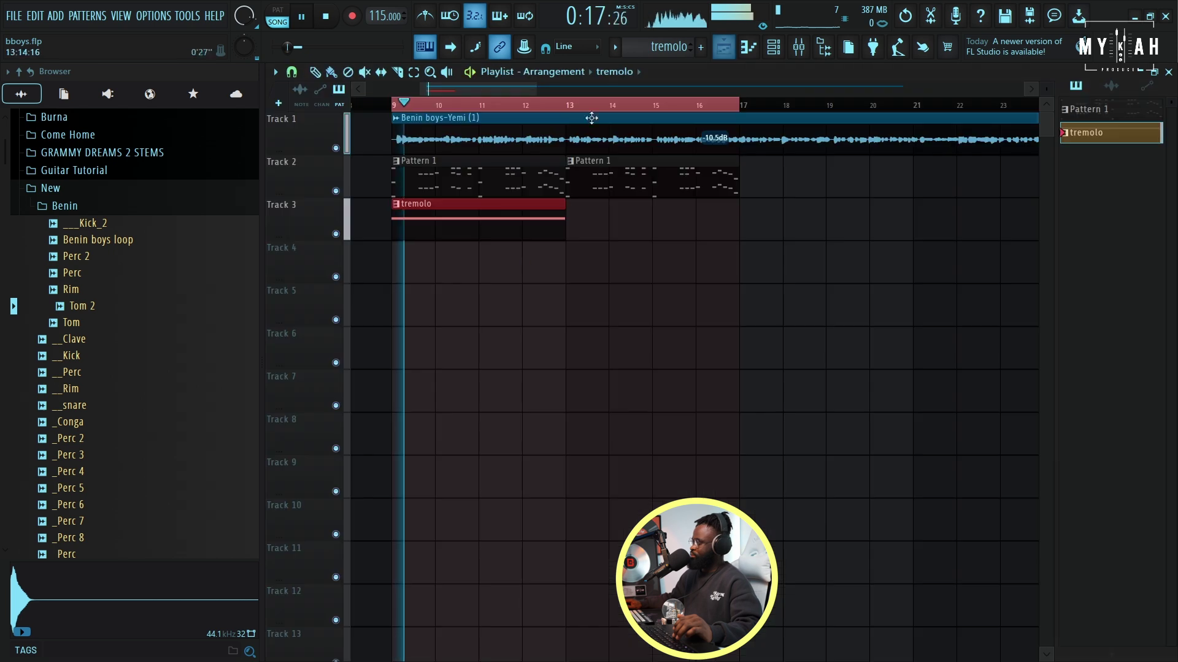
{"action": "key", "text": "ctrl+b"}
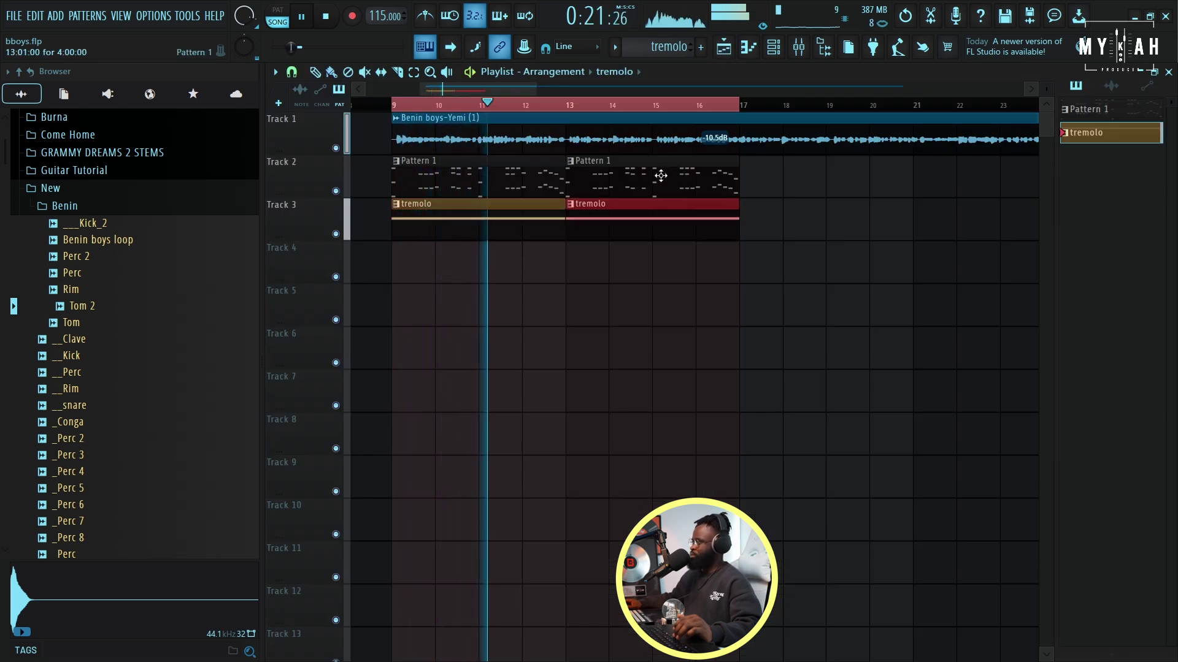
{"action": "scroll", "coordinate": [694, 114], "scroll_direction": "down", "scroll_amount": 1}
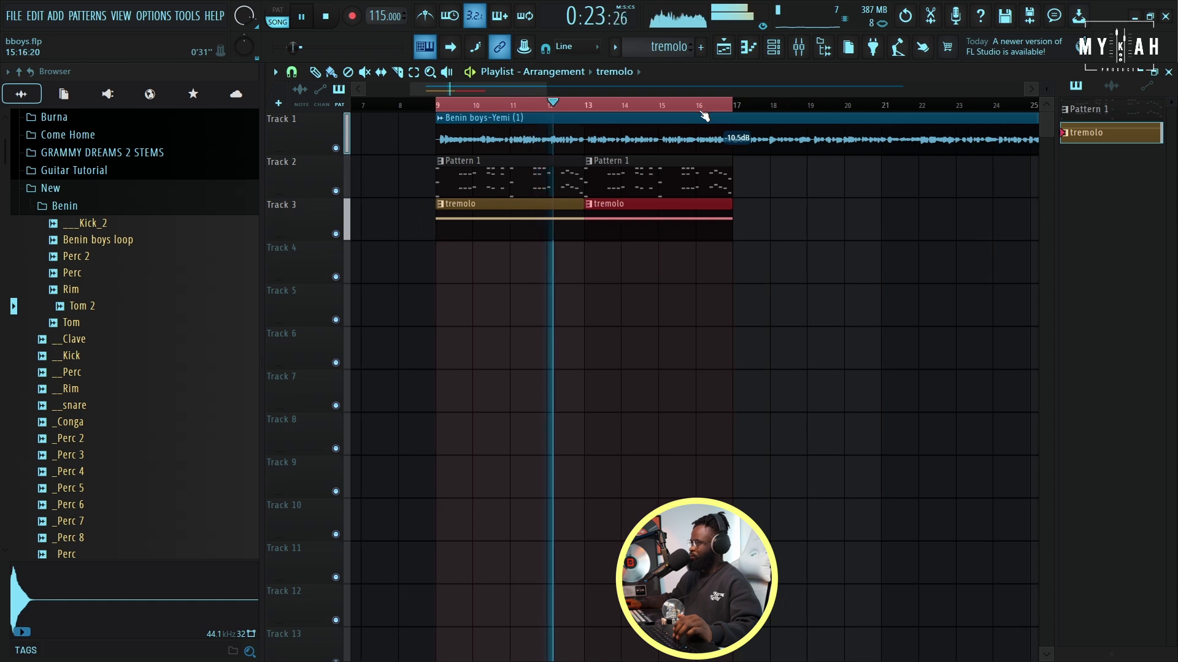
{"action": "left_click_drag", "start_coordinate": [476, 86], "coordinate": [487, 88]}
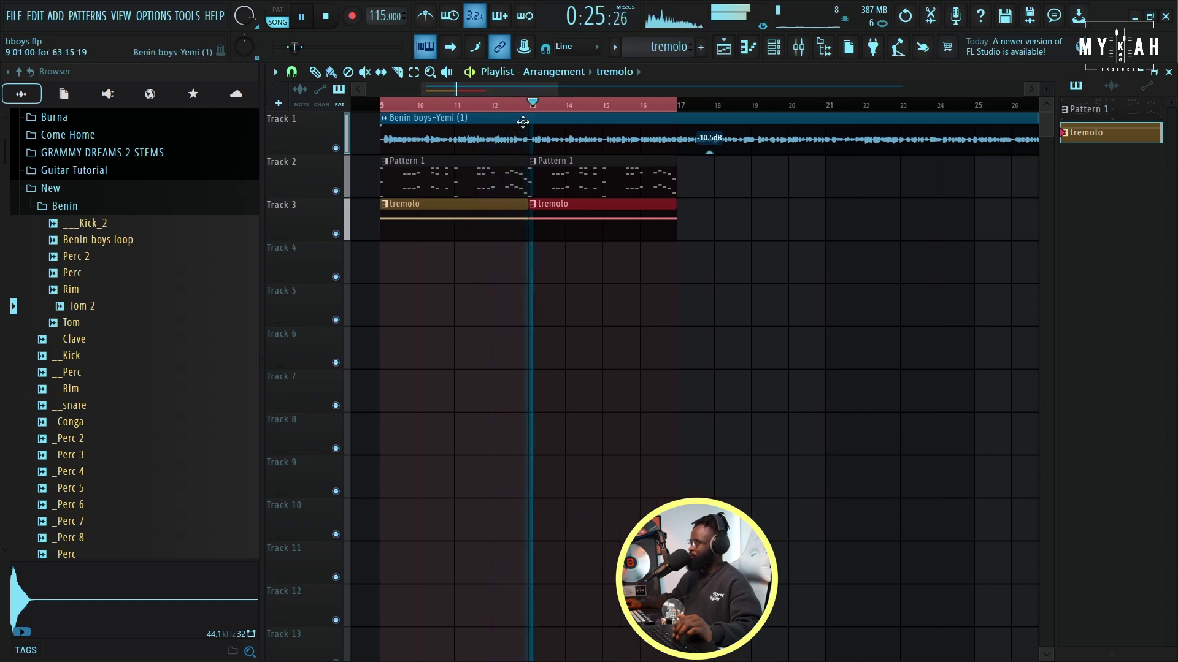
{"action": "key", "text": "space"}
- Add a GMS instrument to the channel rack and load its Dreamer TE preset from Leads & Synths
{"action": "left_click", "coordinate": [774, 52]}
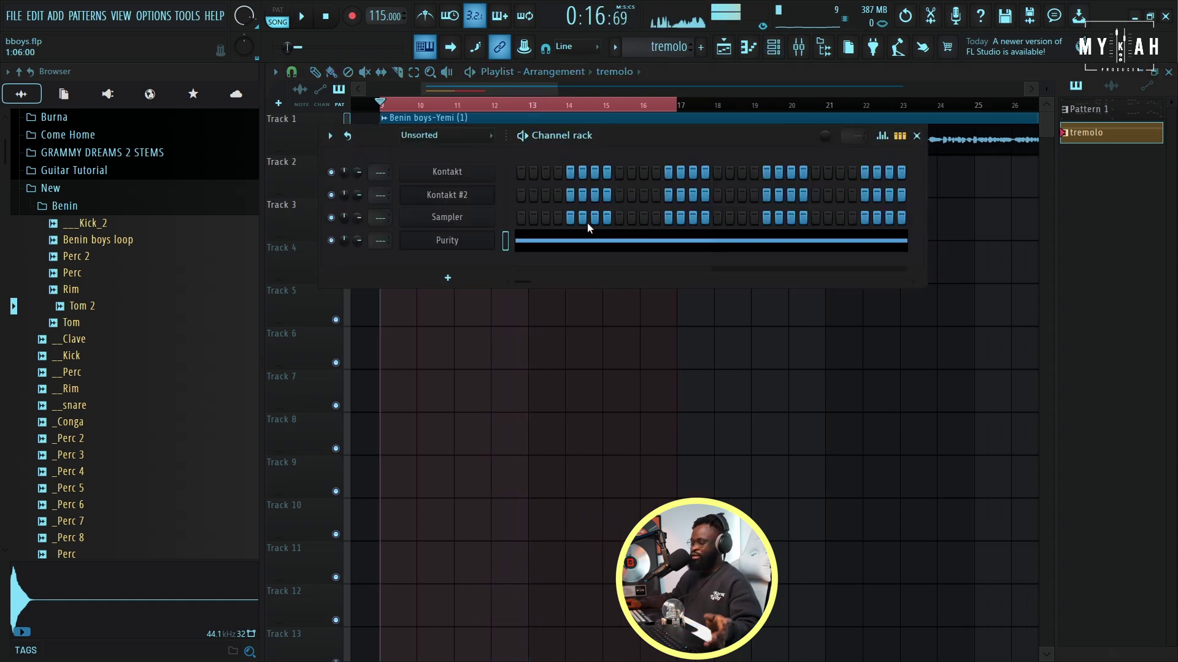
{"action": "left_click", "coordinate": [447, 278]}
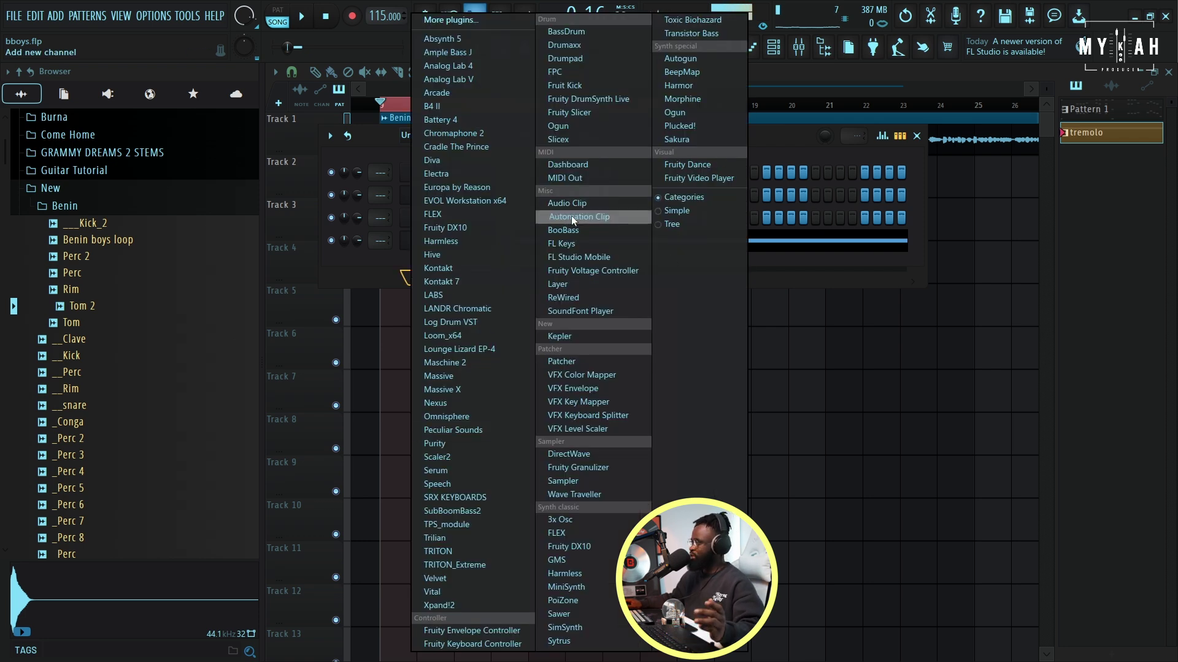
{"action": "key", "text": "g"}
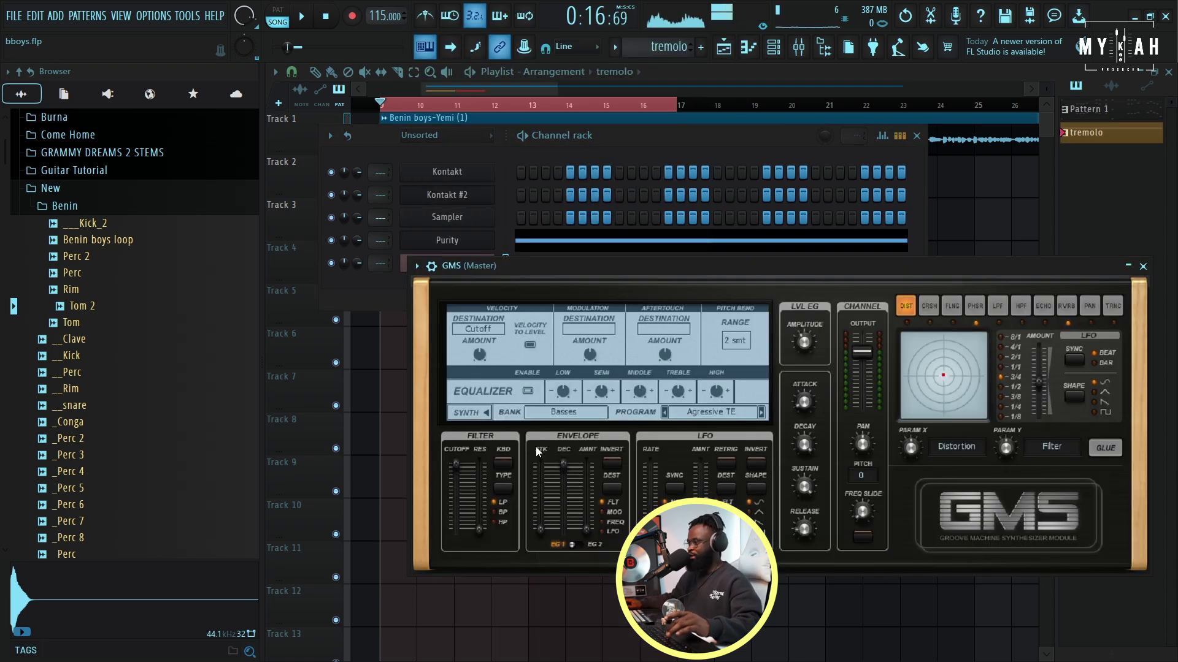
{"action": "left_click", "coordinate": [706, 414]}
{"action": "left_click", "coordinate": [647, 392]}
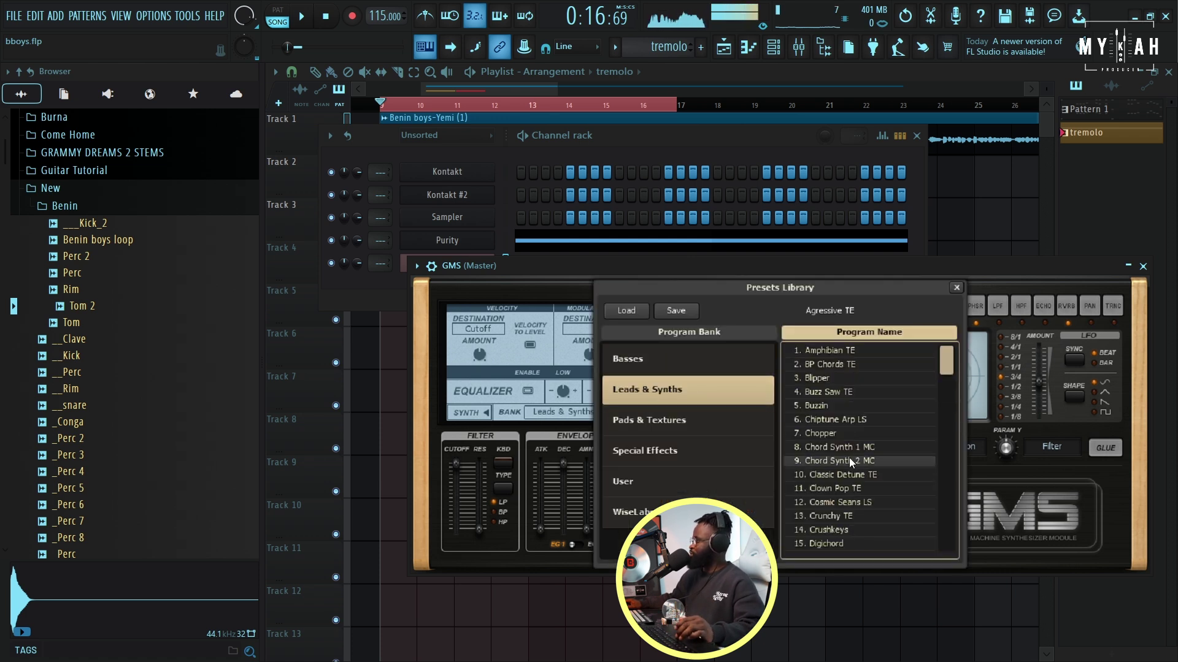
{"action": "scroll", "coordinate": [849, 516], "scroll_direction": "down", "scroll_amount": 3}
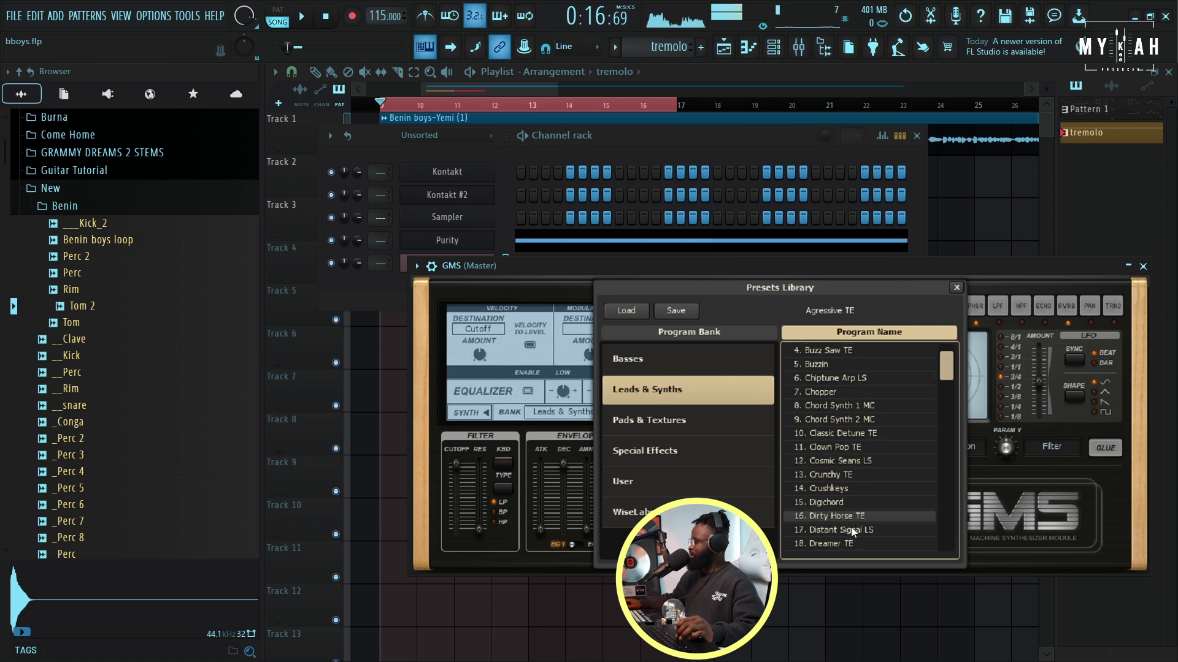
{"action": "left_click", "coordinate": [839, 544]}
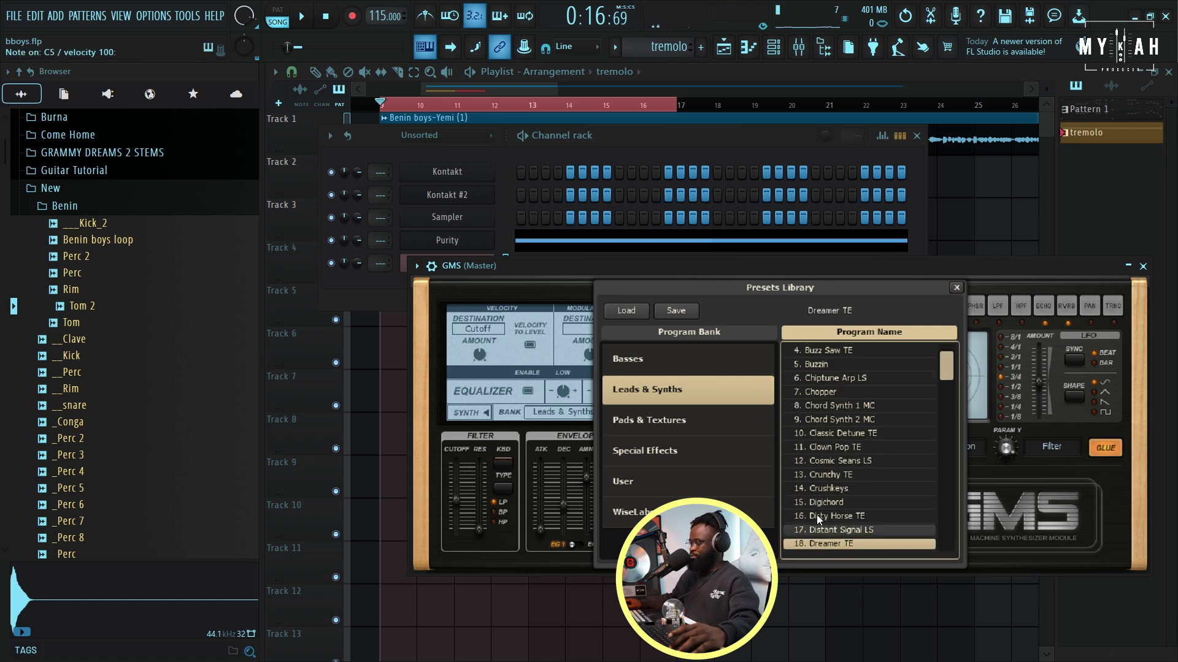
- Make the GMS channel cut itself, with both its cut and cut-by groups at 4
{"action": "left_click", "coordinate": [432, 265]}
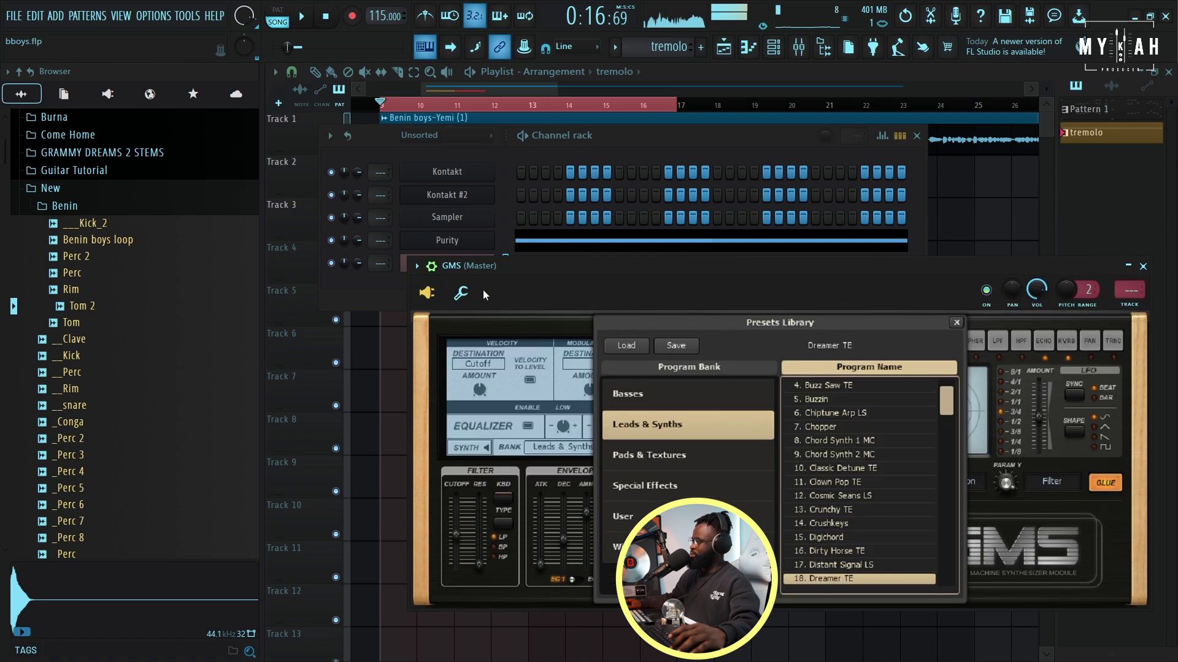
{"action": "left_click", "coordinate": [461, 293]}
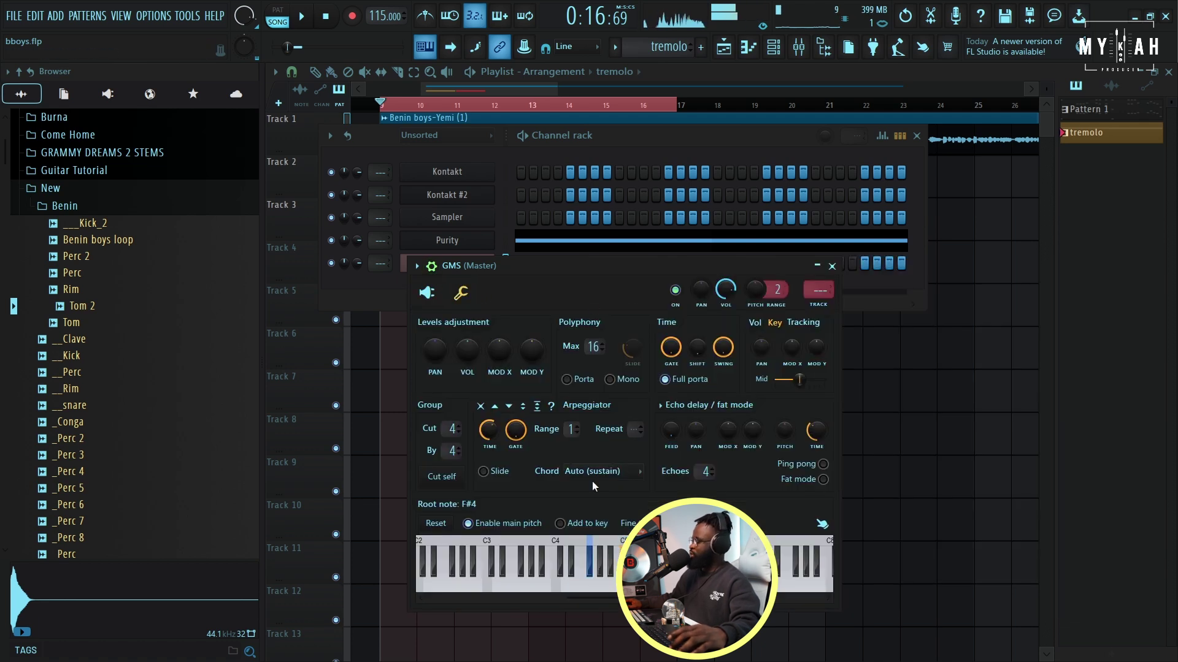
{"action": "left_click", "coordinate": [501, 82]}
- Create a new empty pattern named Lead
{"action": "left_click", "coordinate": [616, 47]}
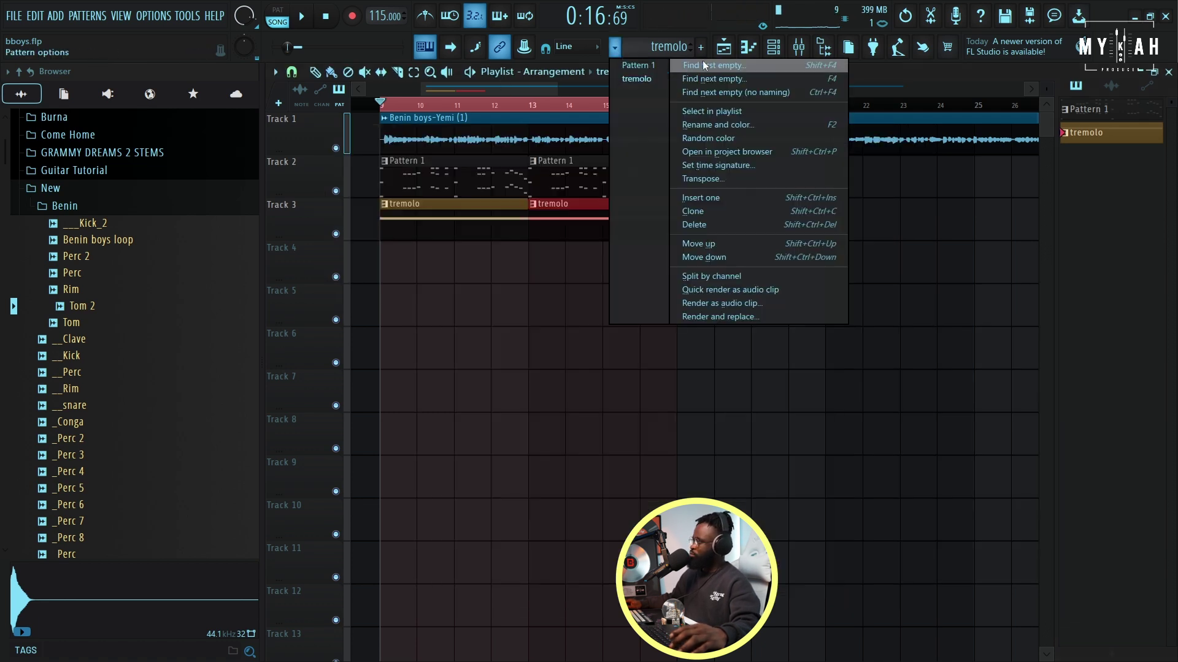
{"action": "left_click", "coordinate": [703, 64]}
{"action": "key", "text": "Caps_Lock"}
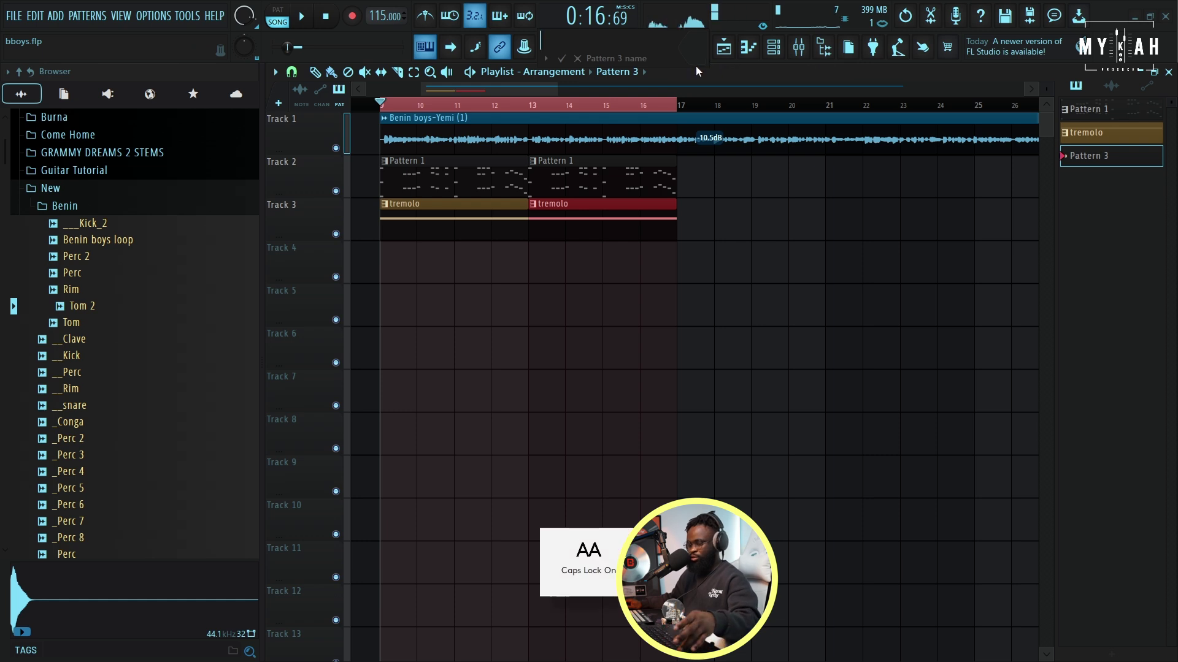
- Draw four short A4 notes half a bar apart across bars 1 and 2 of the GMS piano roll
{"action": "scroll", "coordinate": [338, 106], "scroll_direction": "up", "scroll_amount": 3}
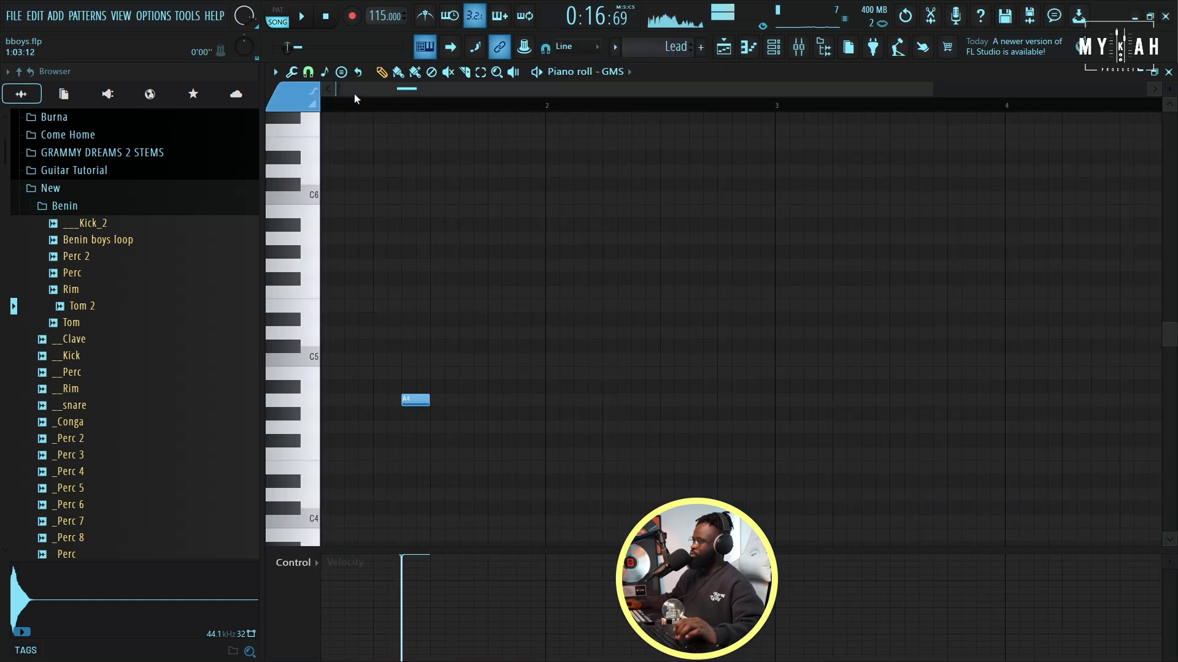
{"action": "key", "text": "space"}
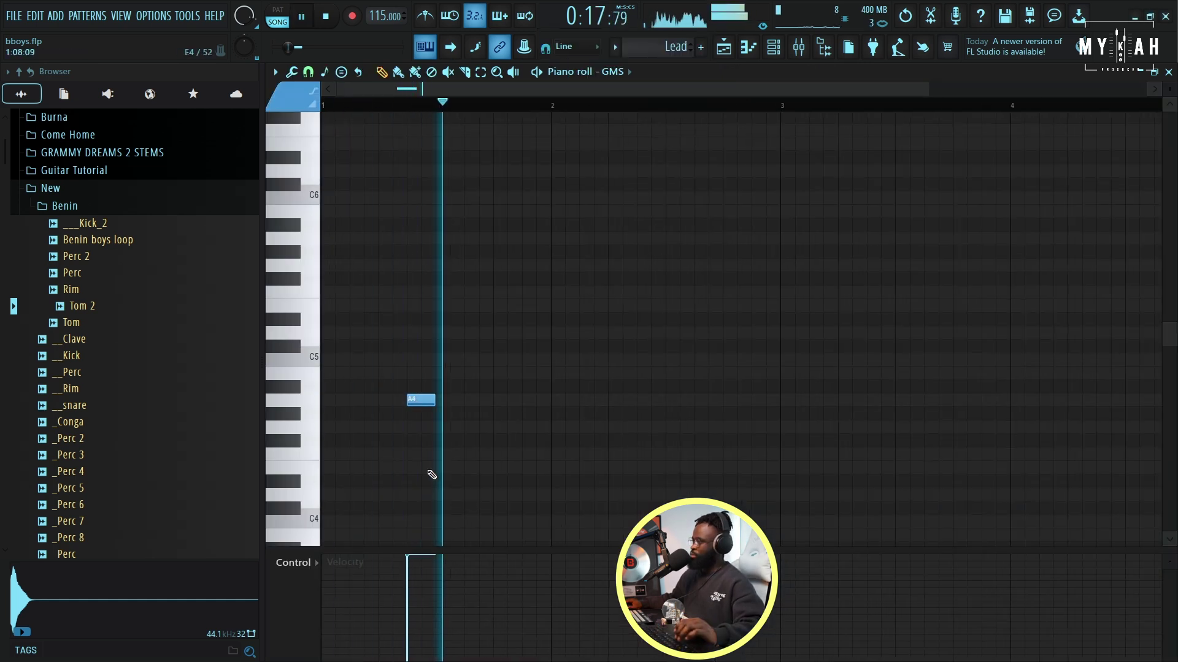
{"action": "left_click", "coordinate": [523, 403]}
{"action": "key", "text": "space"}
{"action": "right_click", "coordinate": [524, 403]}
{"action": "left_click", "coordinate": [418, 398]}
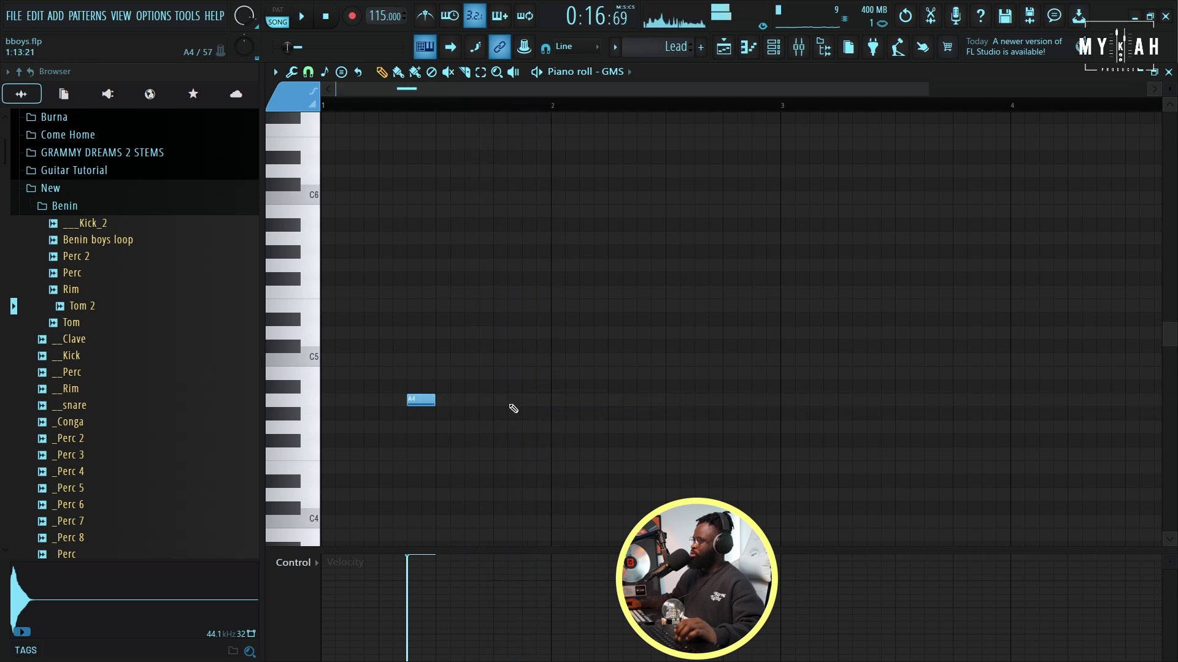
{"action": "key", "text": "space"}
{"action": "left_click", "coordinate": [641, 402]}
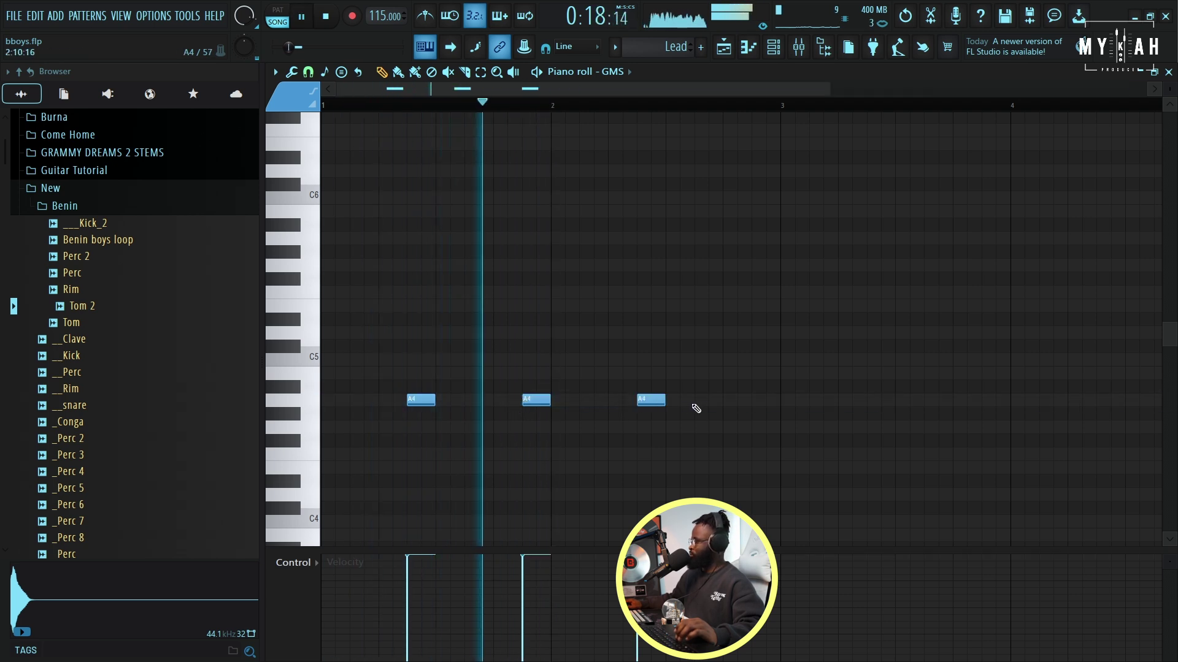
{"action": "left_click", "coordinate": [755, 401]}
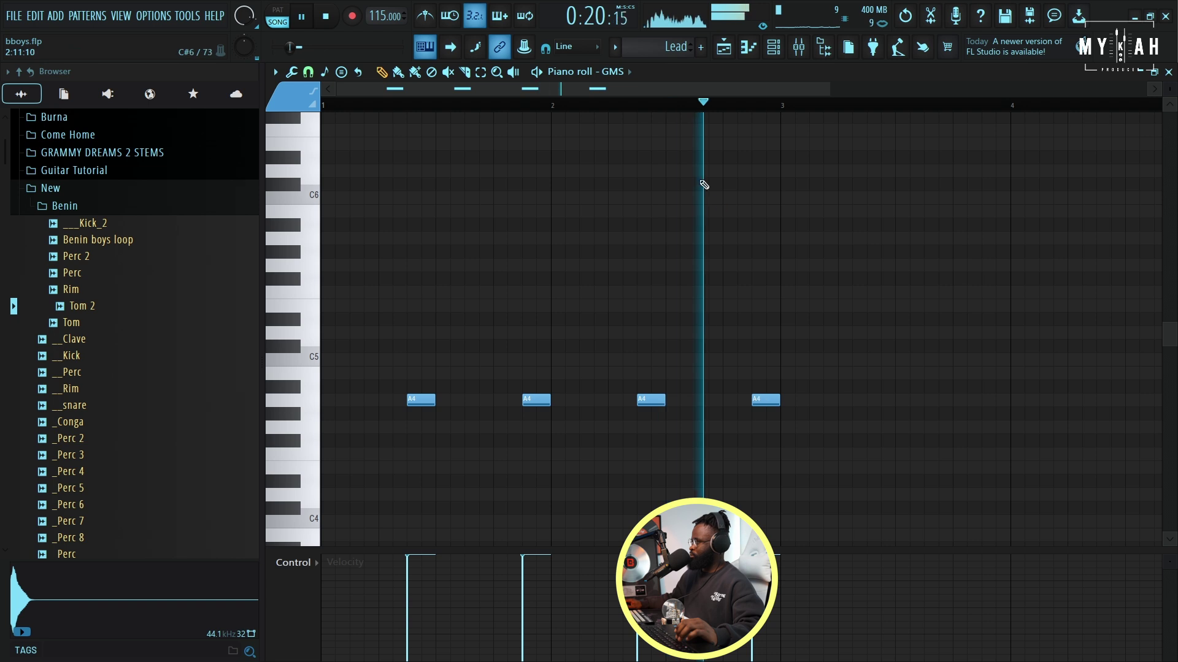
- Place the Lead pattern four times on Track 4, at bars 9, 11, 13 and 15
{"action": "left_click", "coordinate": [731, 52]}
{"action": "left_click", "coordinate": [471, 265]}
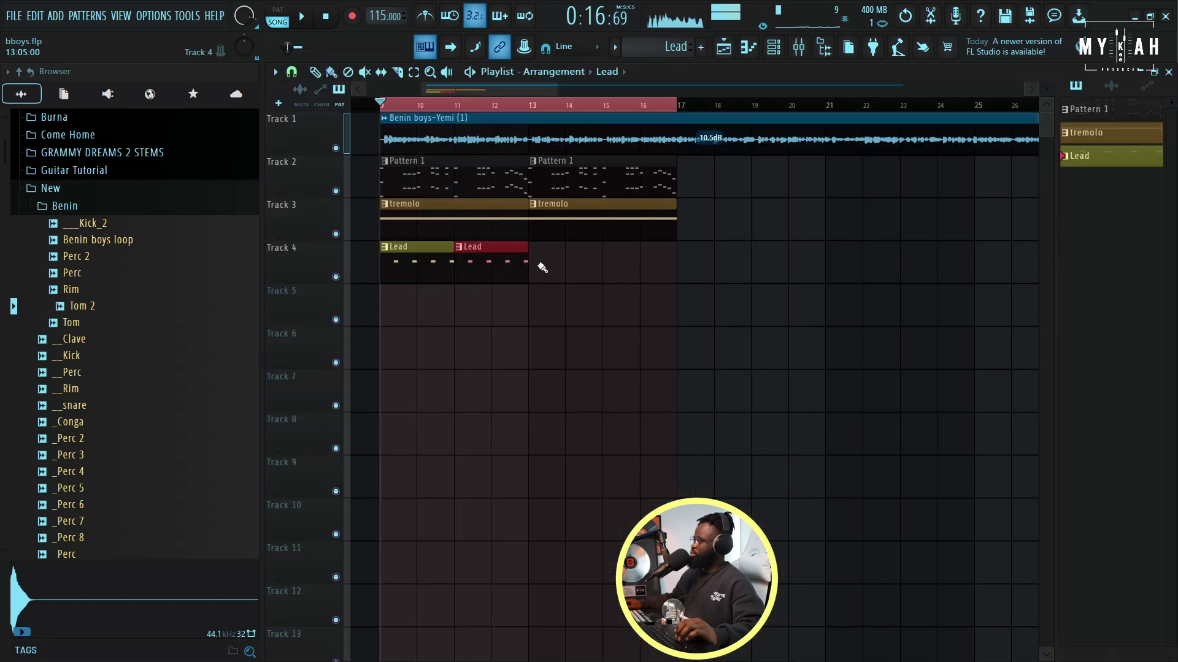
{"action": "left_click", "coordinate": [554, 271]}
{"action": "key", "text": "space"}
{"action": "left_click", "coordinate": [623, 270]}
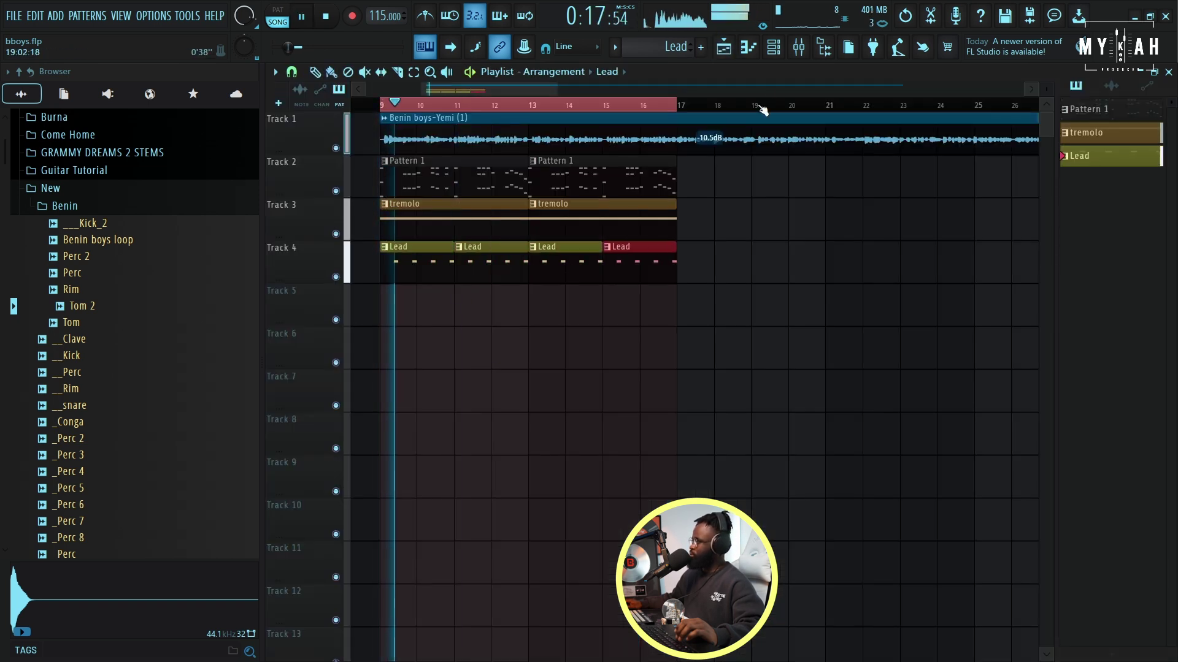
- Set the channel rack's main swing to 22% and the GMS channel volume to 88% while checking playback
{"action": "key", "text": "F6"}
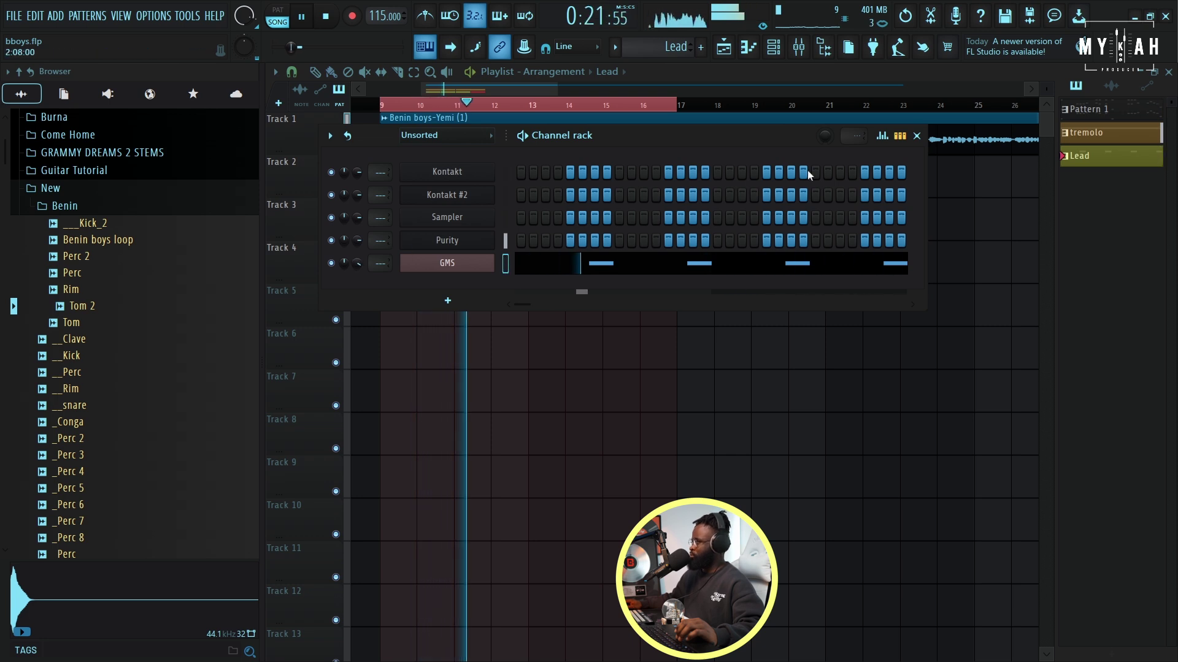
{"action": "key", "text": "space"}
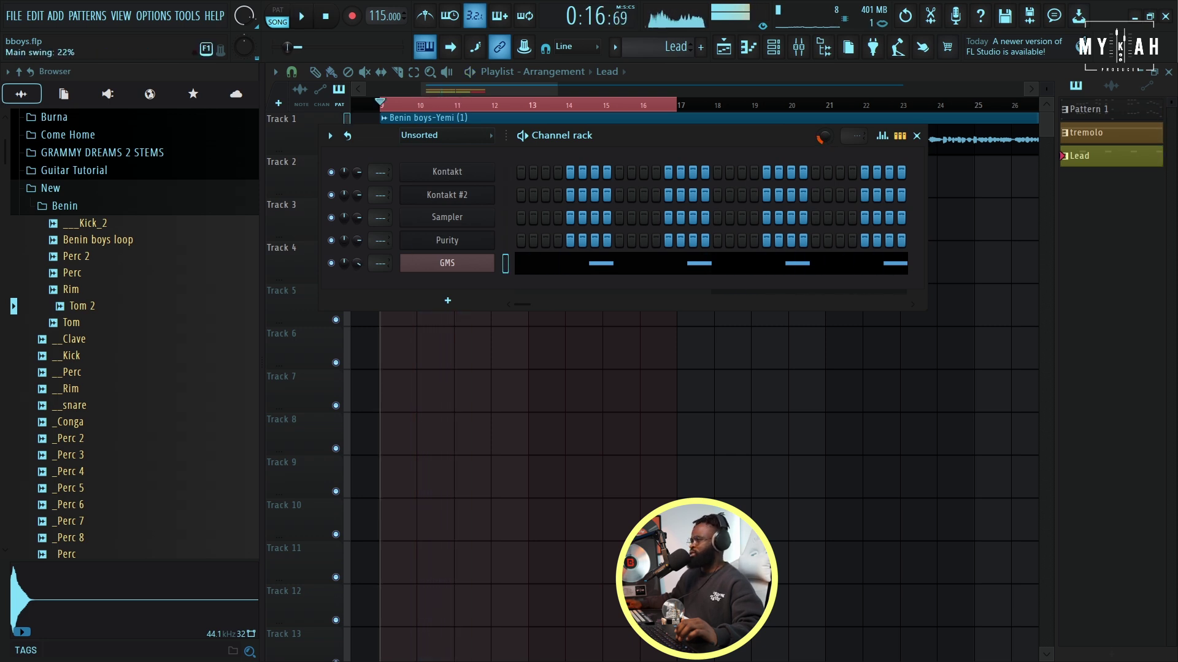
{"action": "key", "text": "space"}
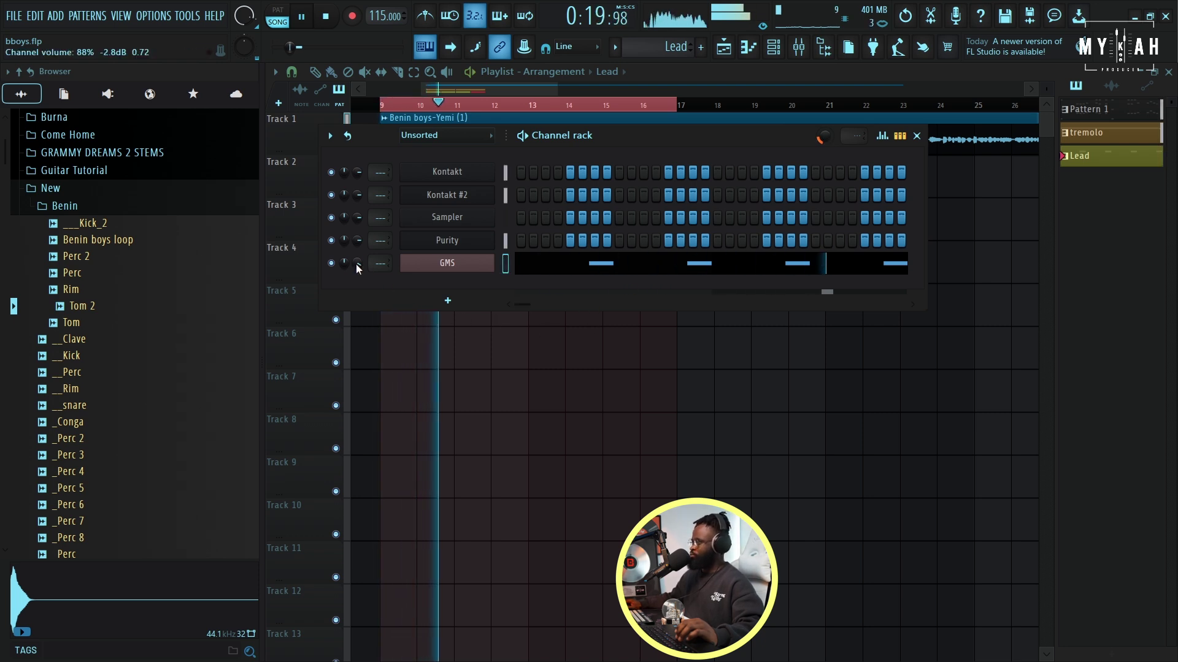
{"action": "key", "text": "F6"}
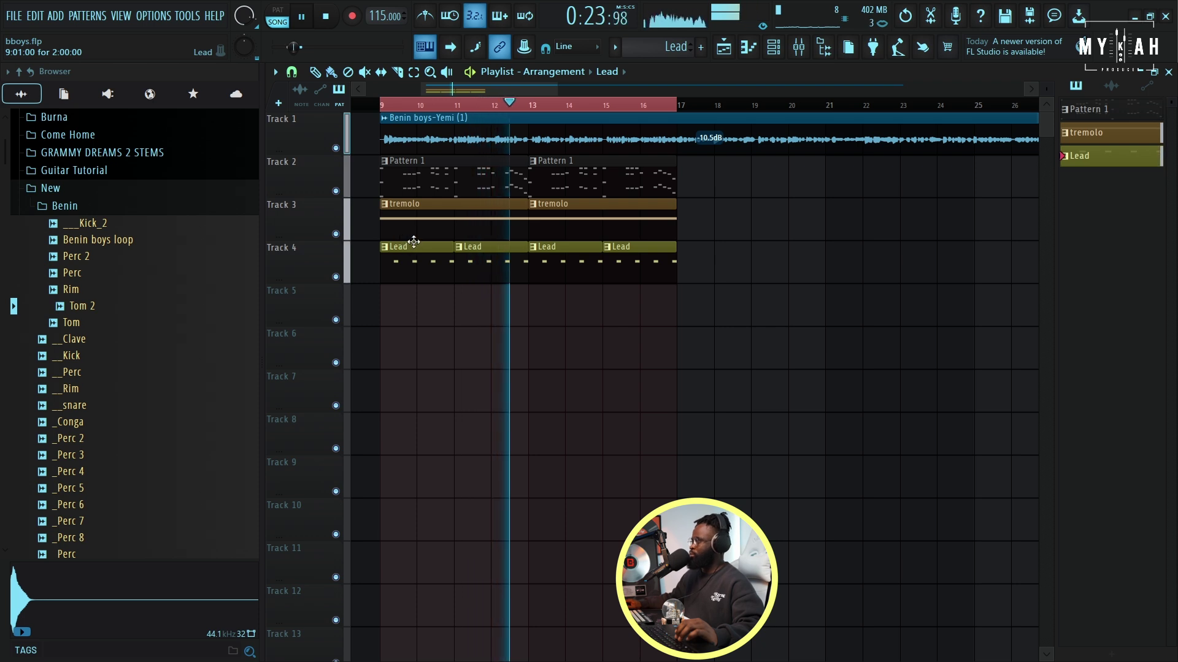
- Stop playback and mute Track 1 with the Benin boys-Yemi vocal
{"action": "left_click", "coordinate": [337, 149]}
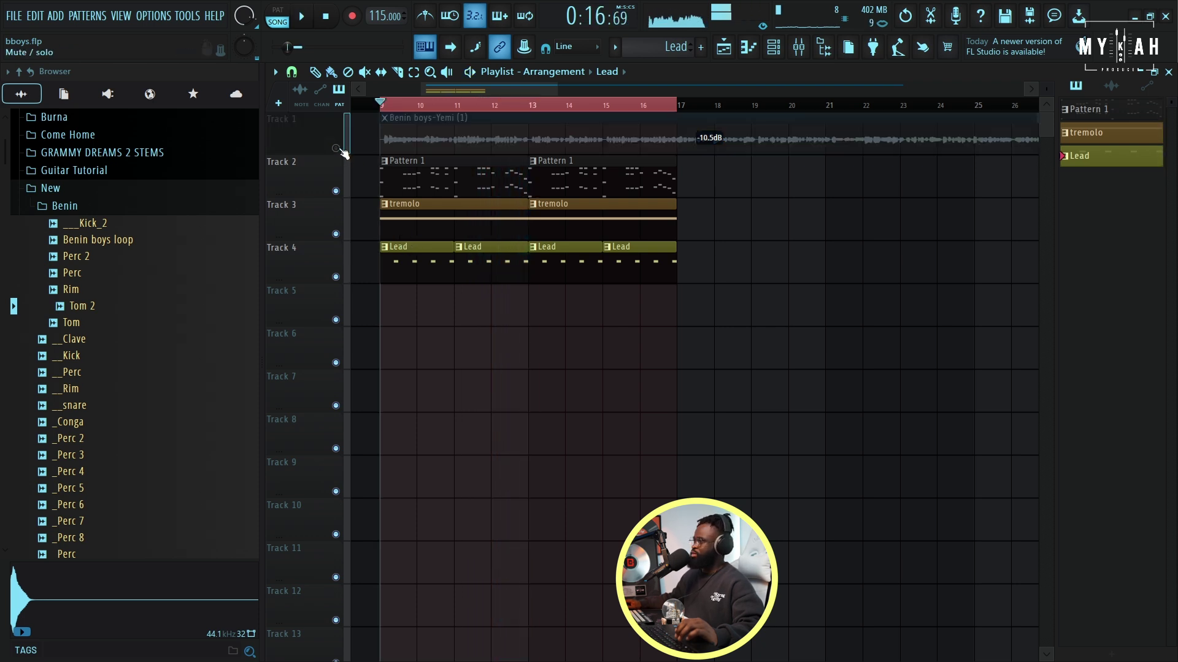
- Add a Morphine instrument channel and place a new pattern named Bass on Track 5 at bar 9
{"action": "double_click", "coordinate": [429, 184]}
{"action": "key", "text": "space"}
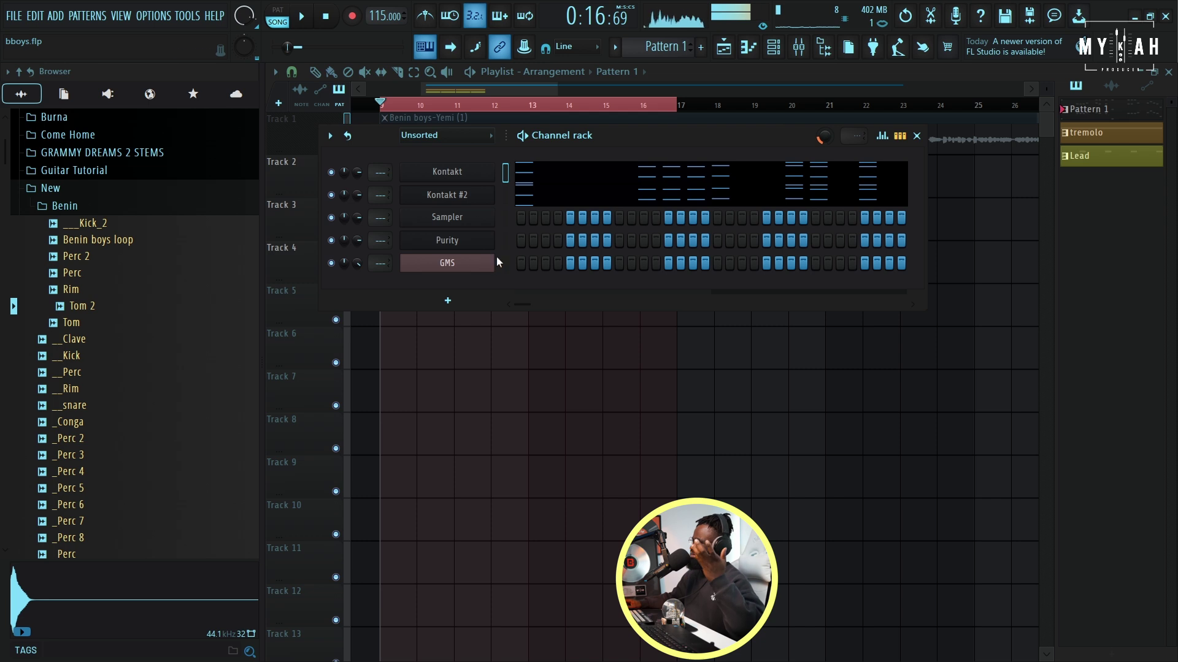
{"action": "left_click", "coordinate": [461, 310]}
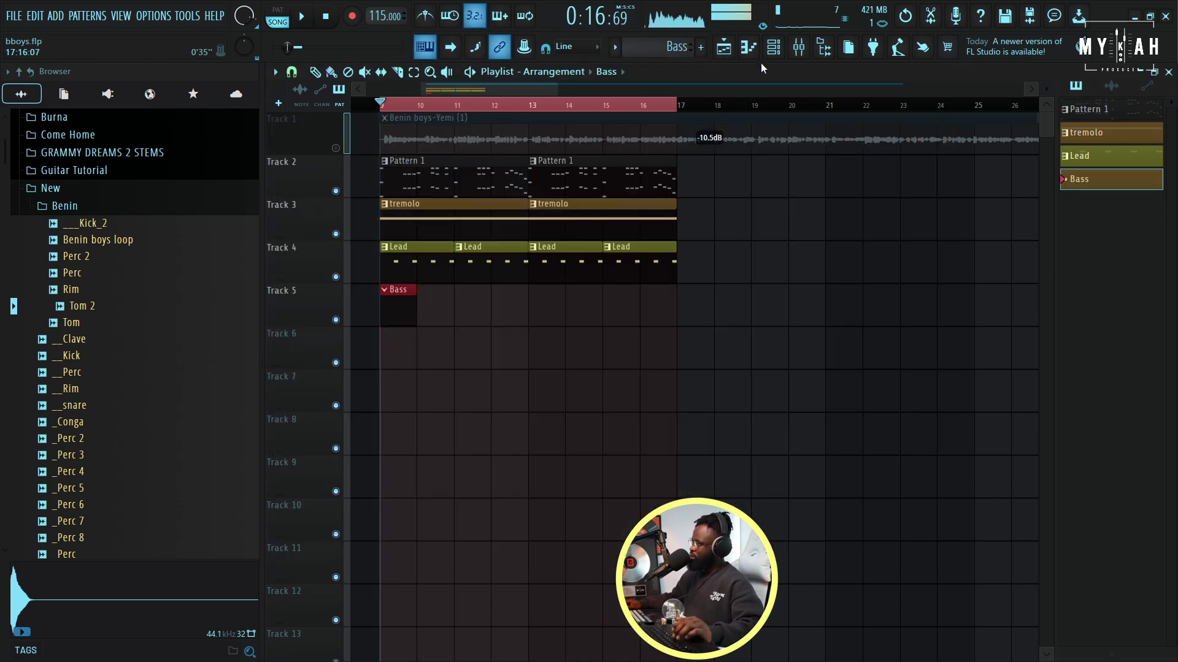
- Fill the Morphine piano roll with a four-bar bass line of A3, E3, F3 and G3 notes
{"action": "left_click", "coordinate": [773, 48]}
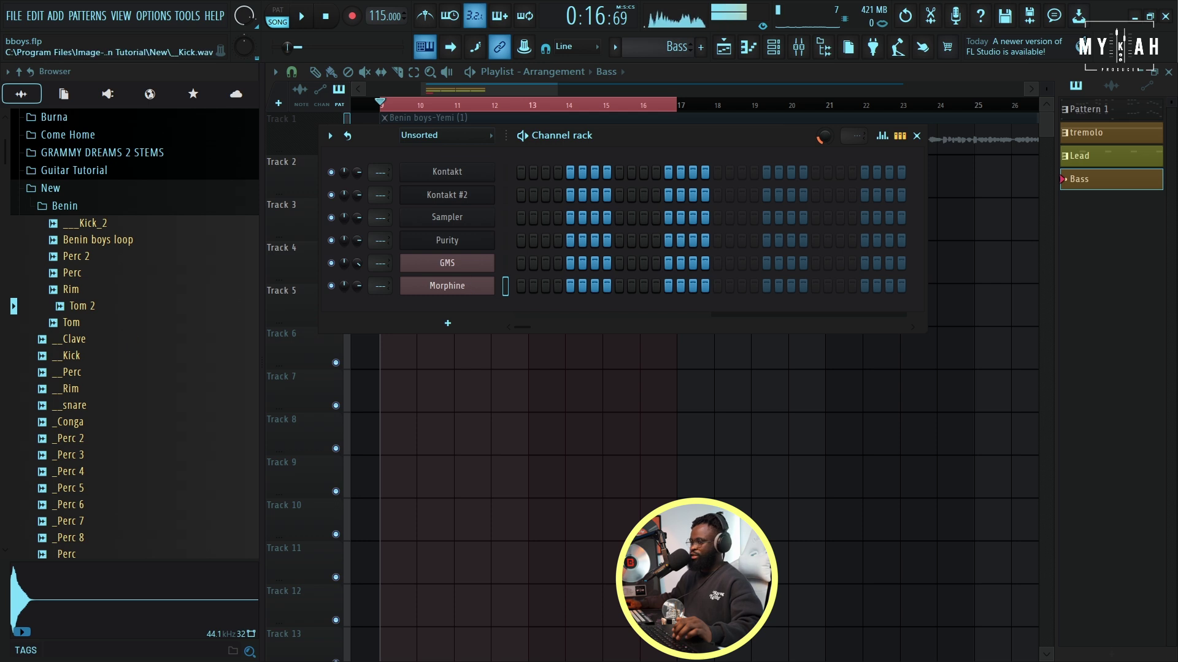
{"action": "key", "text": "ctrl+v"}
{"action": "left_click", "coordinate": [533, 289]}
{"action": "scroll", "coordinate": [436, 287], "scroll_direction": "up", "scroll_amount": 4}
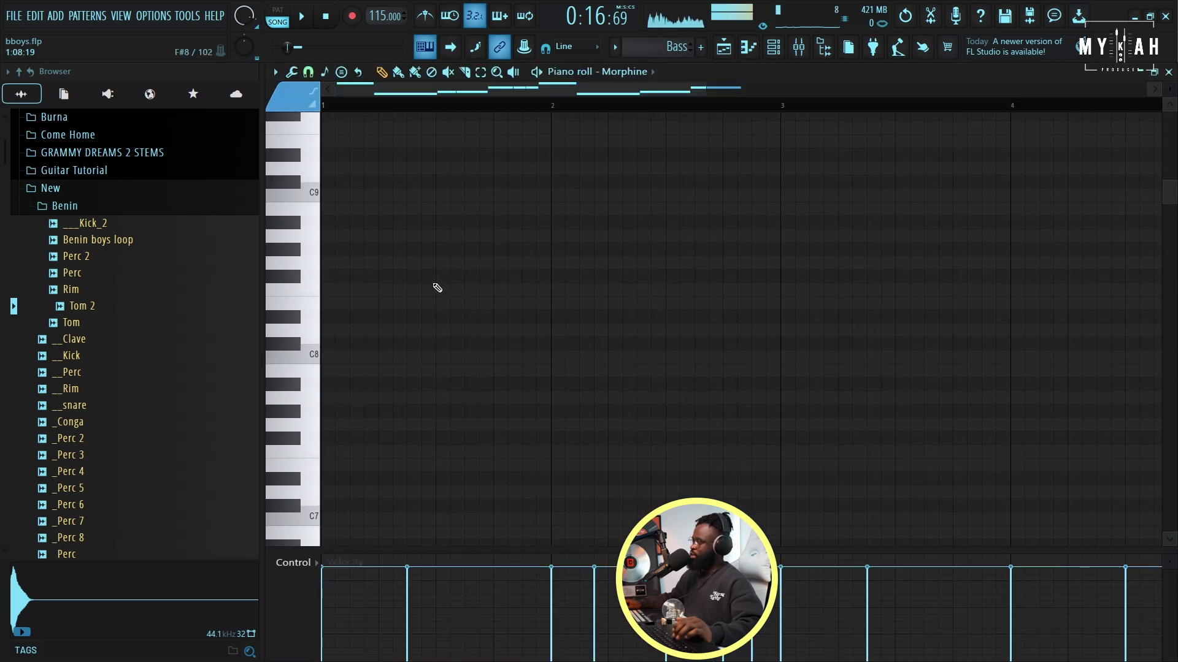
{"action": "scroll", "coordinate": [436, 288], "scroll_direction": "down", "scroll_amount": 7}
{"action": "scroll", "coordinate": [506, 355], "scroll_direction": "down", "scroll_amount": 12}
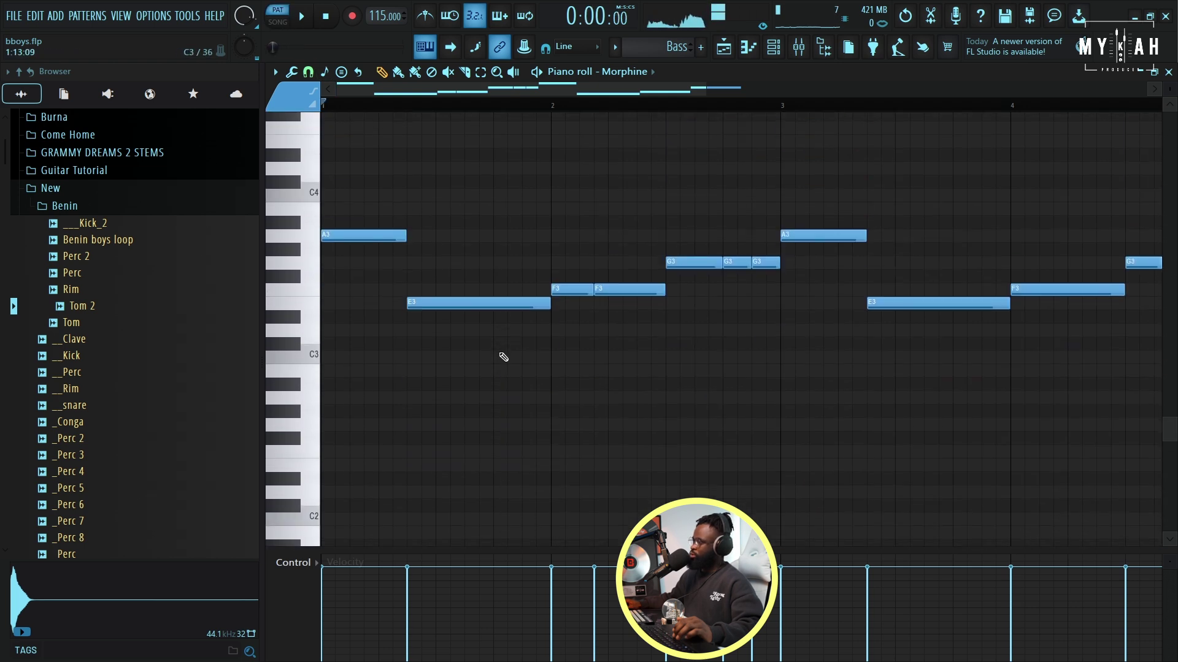
- Check the Morphine channel's preset and root note, and play the bass line in its piano roll
{"action": "left_click", "coordinate": [782, 52]}
{"action": "left_click", "coordinate": [477, 292]}
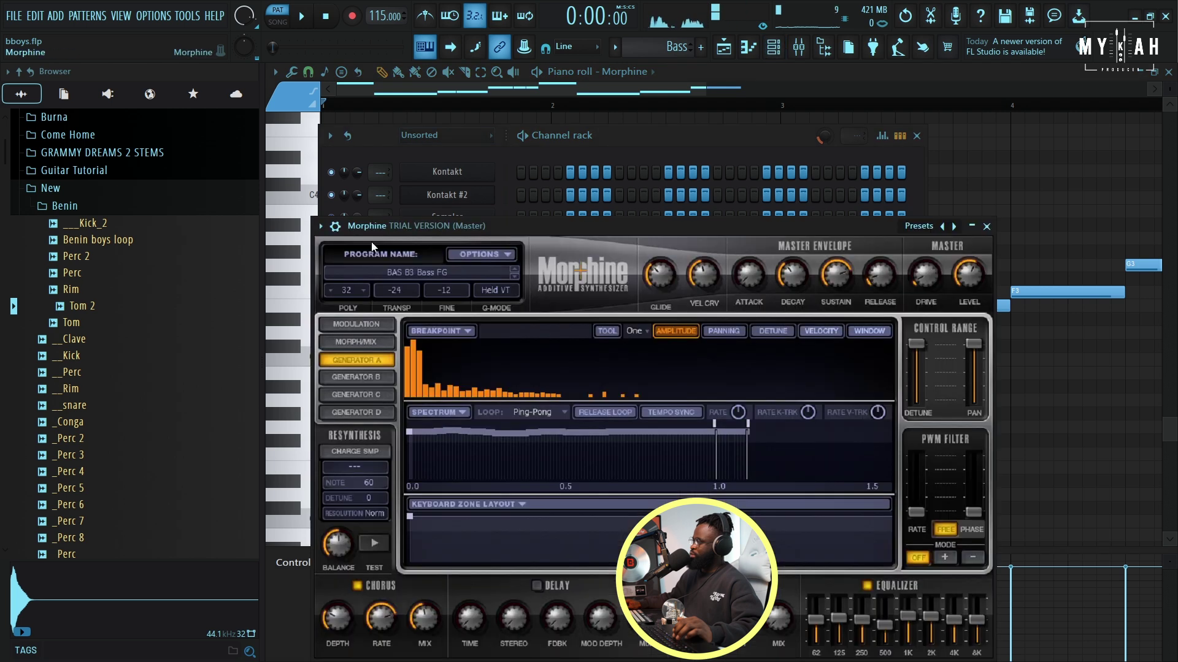
{"action": "left_click", "coordinate": [336, 227]}
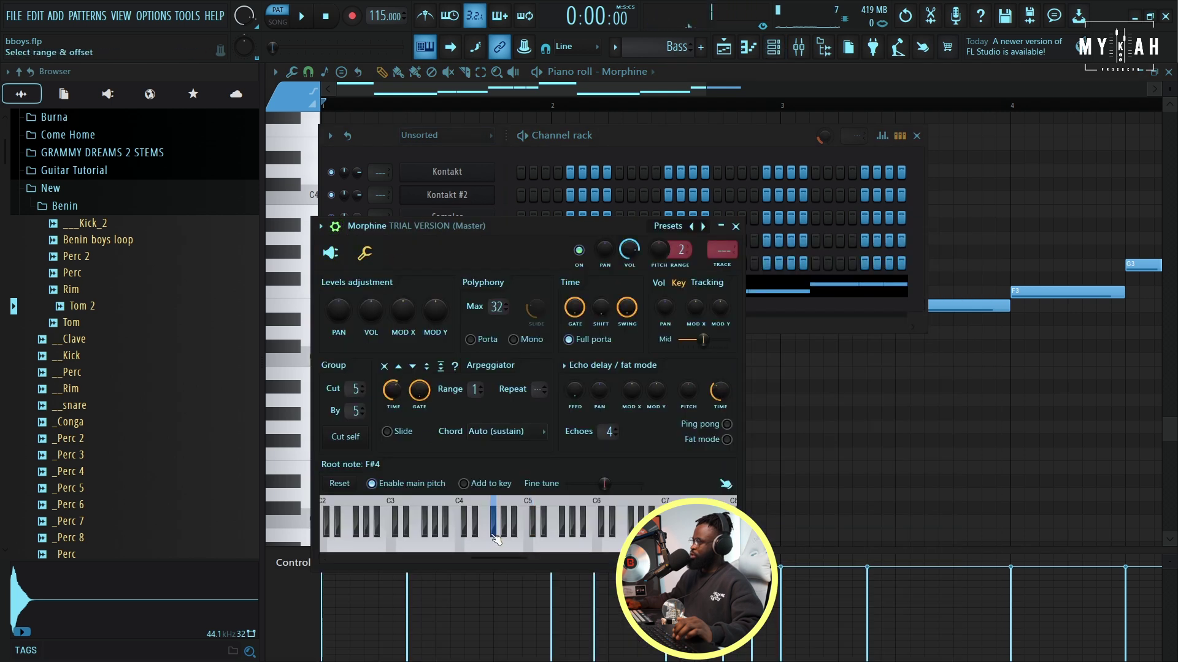
{"action": "left_click", "coordinate": [459, 125]}
{"action": "key", "text": "space"}
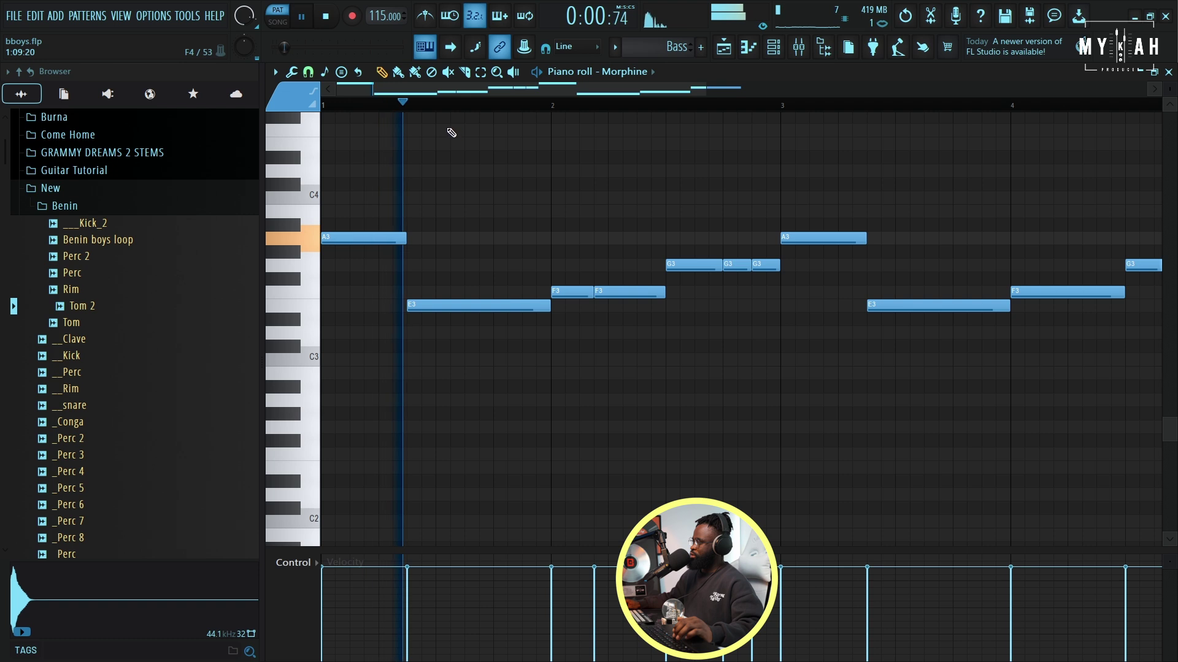
{"action": "scroll", "coordinate": [452, 113], "scroll_direction": "down", "scroll_amount": 3}
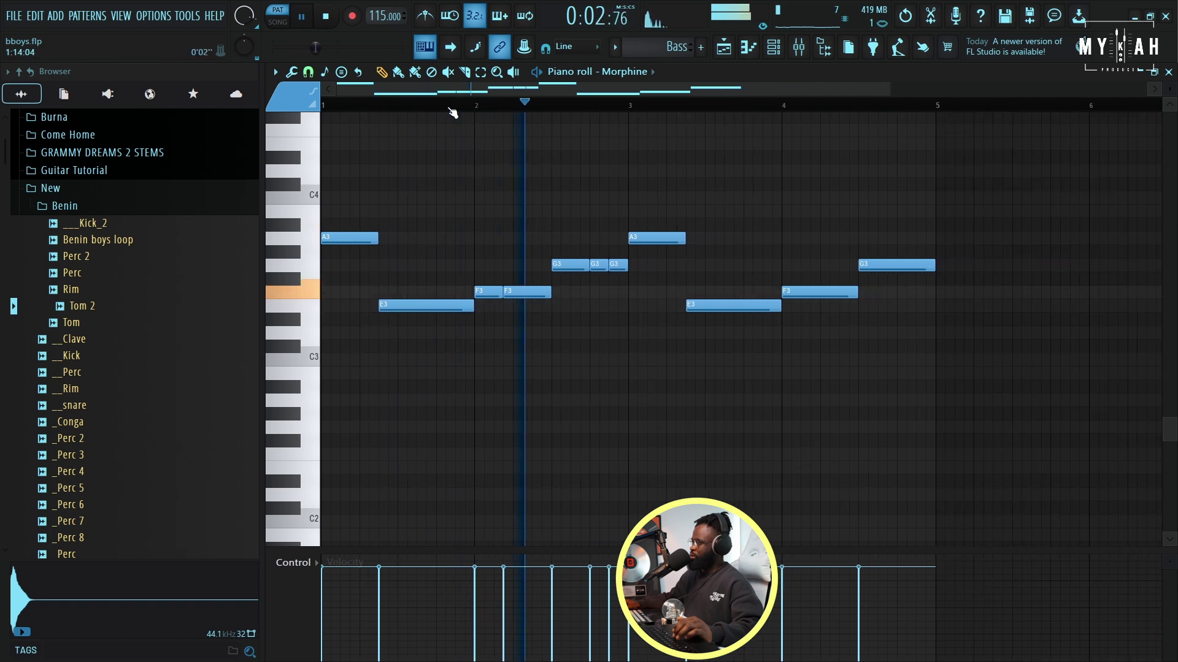
{"action": "scroll", "coordinate": [454, 112], "scroll_direction": "down", "scroll_amount": 2}
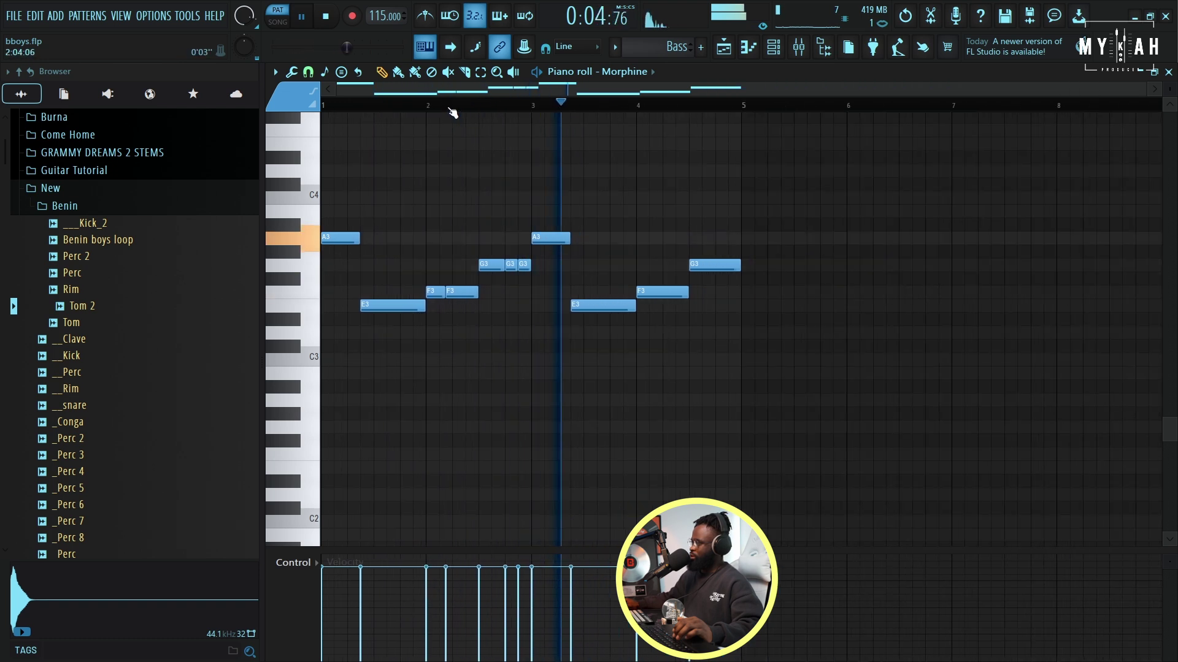
- Return to the playlist and repeat the Bass clip on Track 5 at bar 13 during playback from bar 9
{"action": "left_click", "coordinate": [730, 53]}
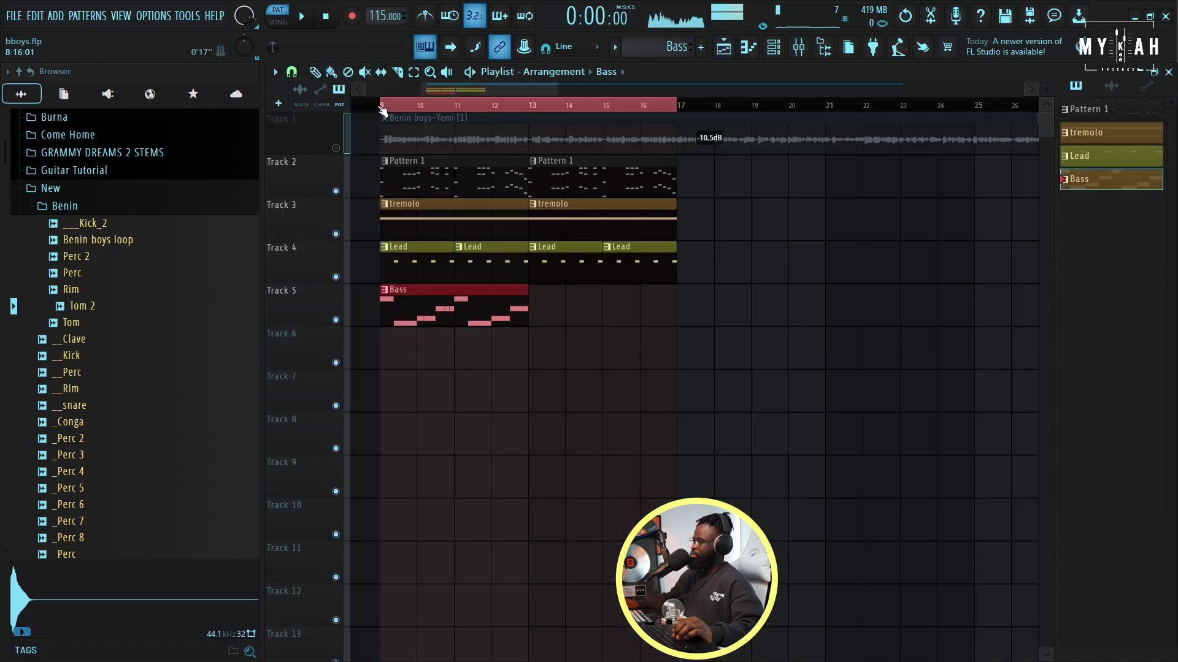
{"action": "left_click", "coordinate": [382, 106]}
{"action": "key", "text": "space"}
{"action": "key", "text": "ctrl+b"}
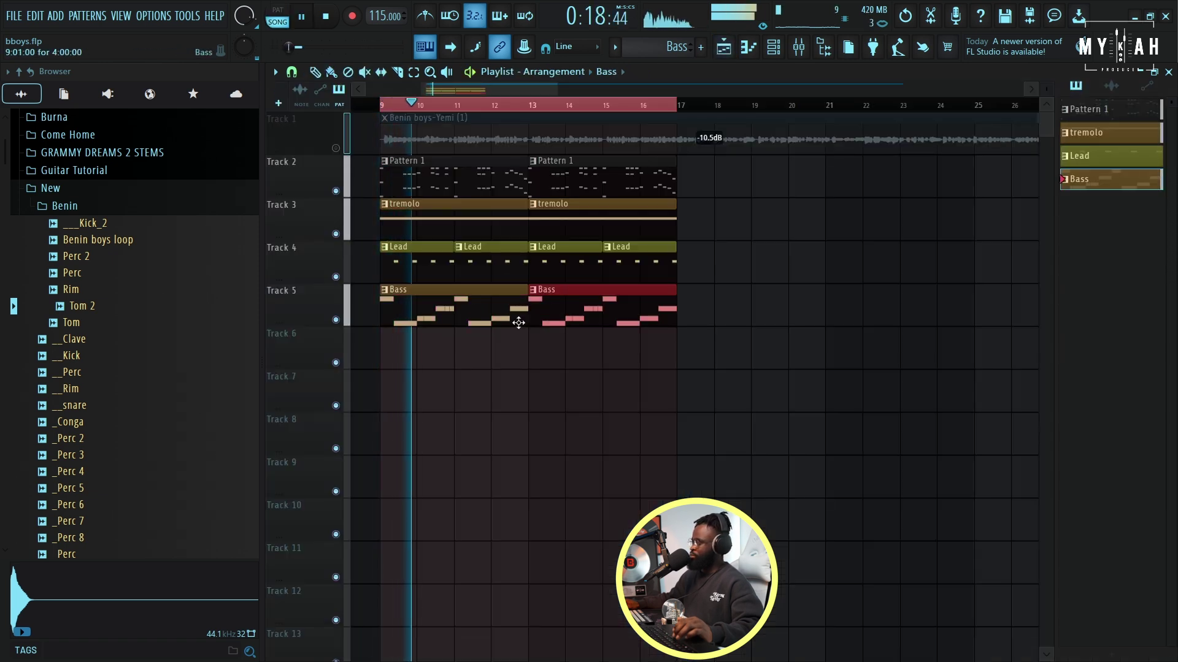
{"action": "key", "text": "ctrl+d"}
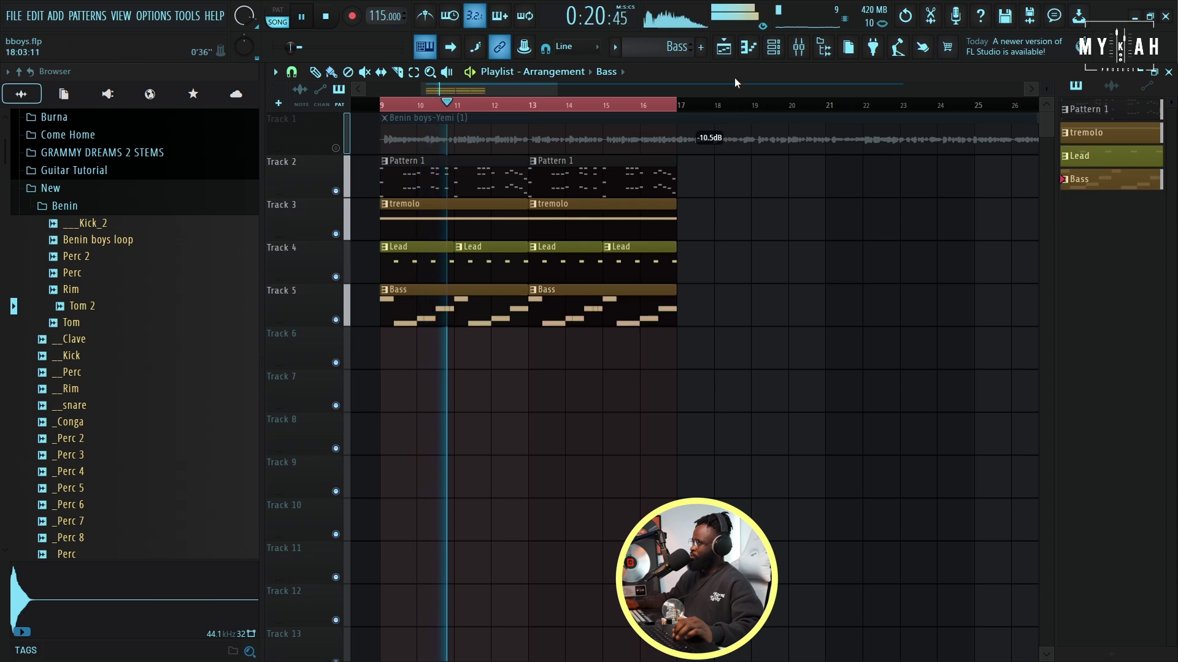
- Set the Morphine channel volume to 89% while the arrangement plays
{"action": "left_click", "coordinate": [773, 48]}
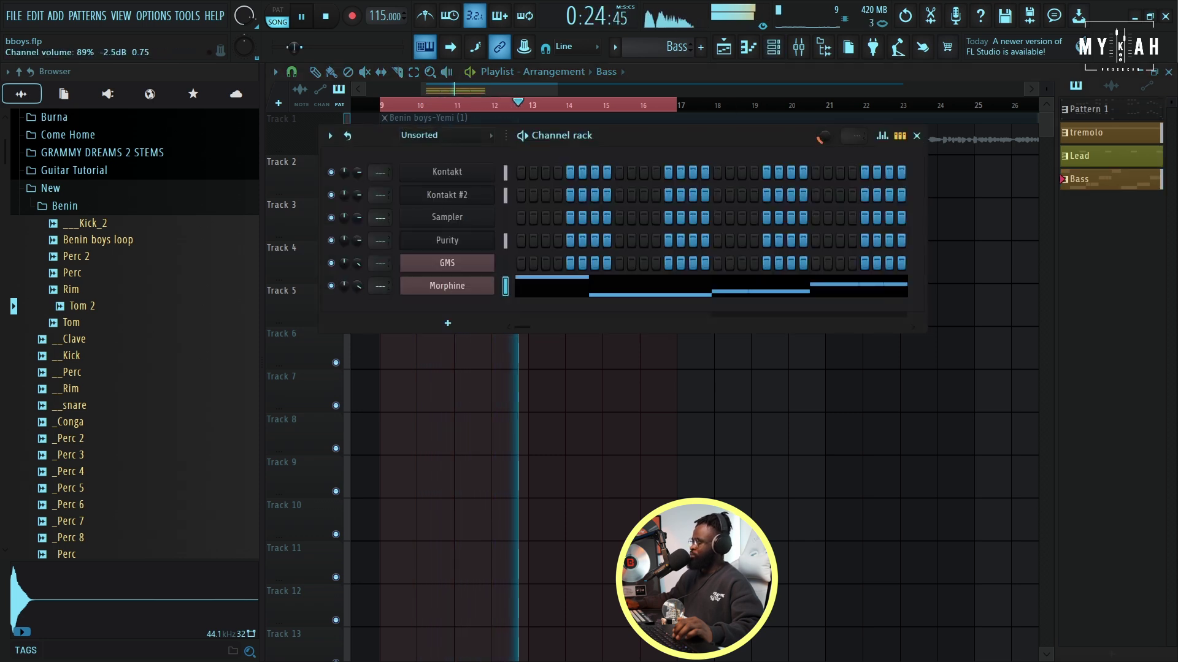
{"action": "left_click", "coordinate": [443, 366]}
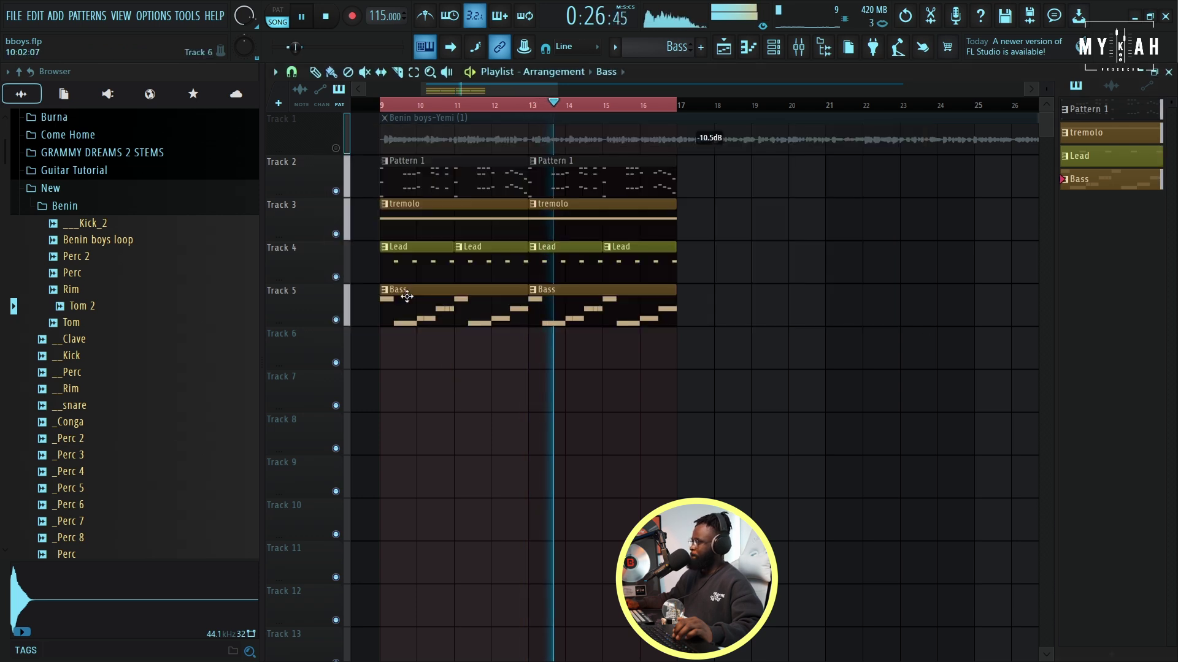
{"action": "scroll", "coordinate": [374, 115], "scroll_direction": "up", "scroll_amount": 3}
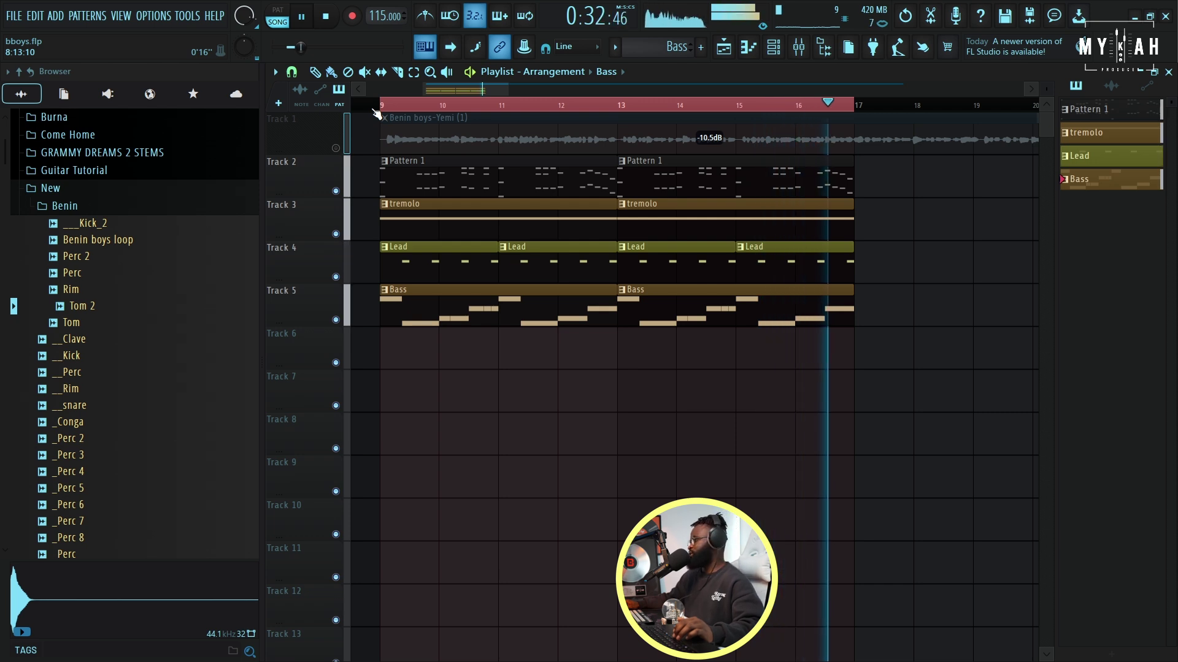
- Assign a random color to Pattern 1 and stop playback
{"action": "left_click", "coordinate": [1087, 110]}
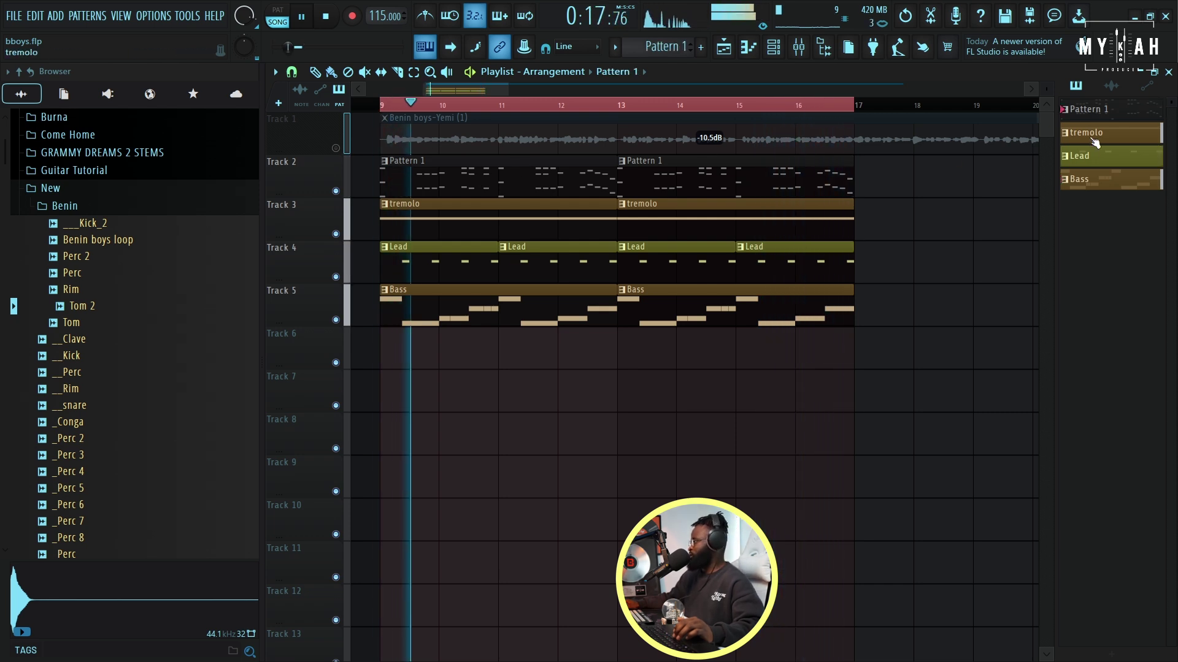
{"action": "right_click", "coordinate": [1090, 113]}
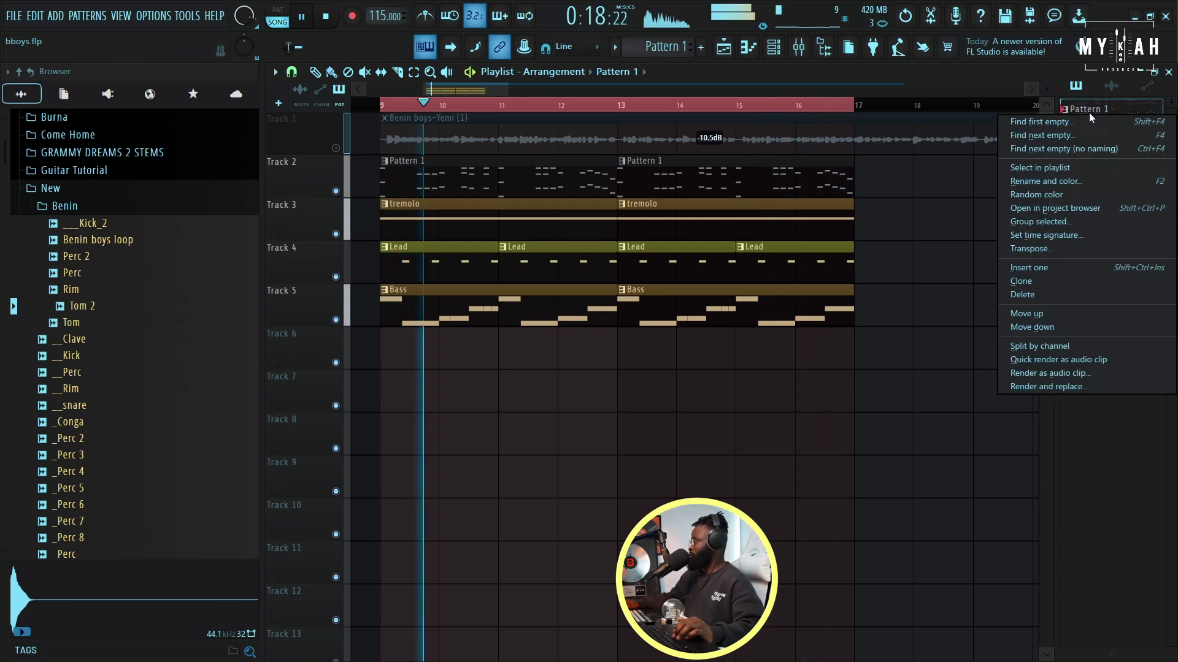
{"action": "left_click", "coordinate": [1043, 195]}
{"action": "key", "text": "space"}
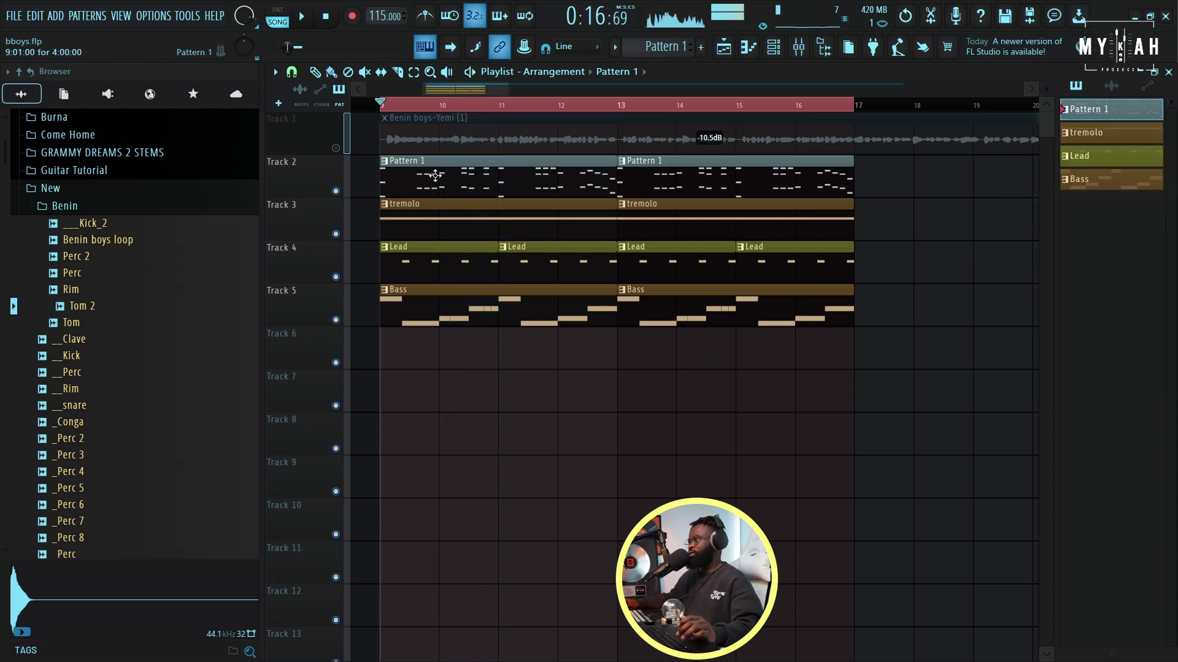
- Duplicate all clips on Tracks 2 to 5 from bars 9 to 16 so the copies start at bar 17
{"action": "scroll", "coordinate": [447, 105], "scroll_direction": "down", "scroll_amount": 5}
{"action": "left_click", "coordinate": [440, 106]}
{"action": "left_click_drag", "start_coordinate": [421, 158], "coordinate": [559, 319]}
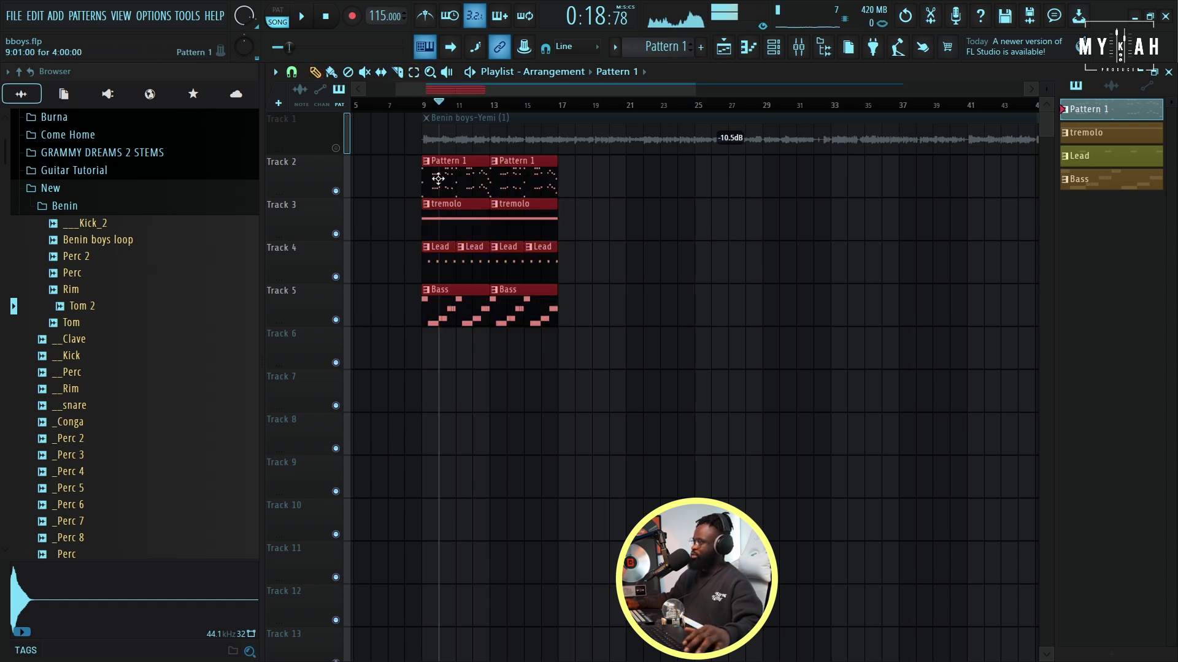
{"action": "key", "text": "ctrl+b"}
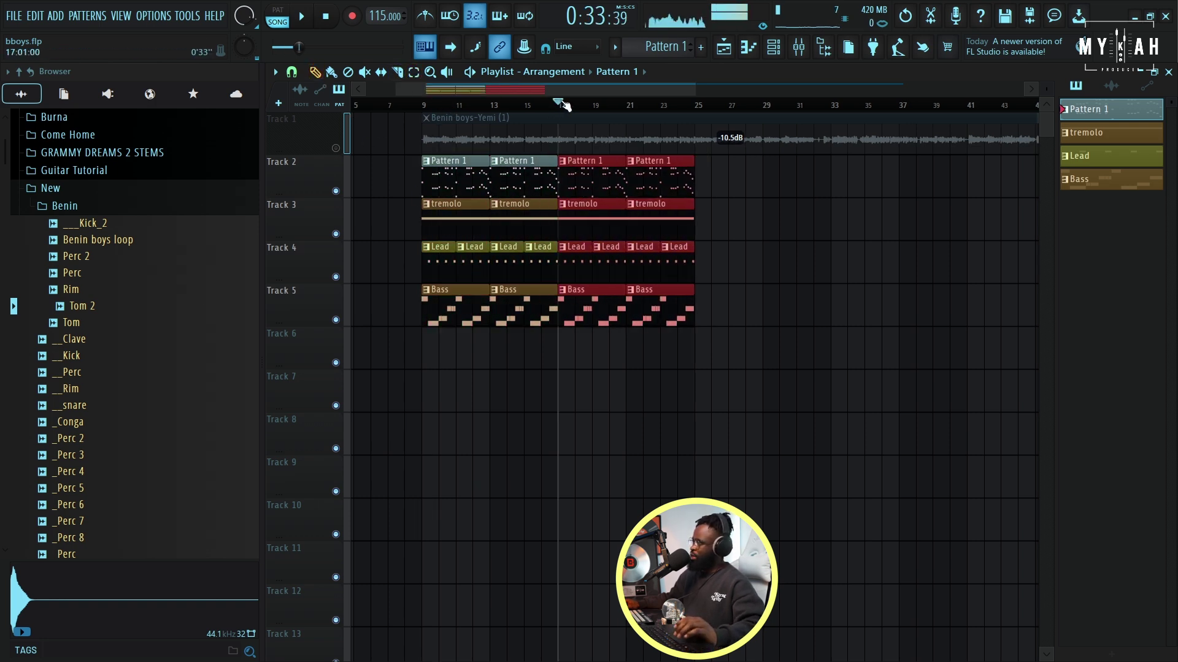
- Play from bar 17 with the Track 1 vocal briefly unmuted, mute it again and stop playback
{"action": "left_click", "coordinate": [335, 148]}
{"action": "key", "text": "space"}
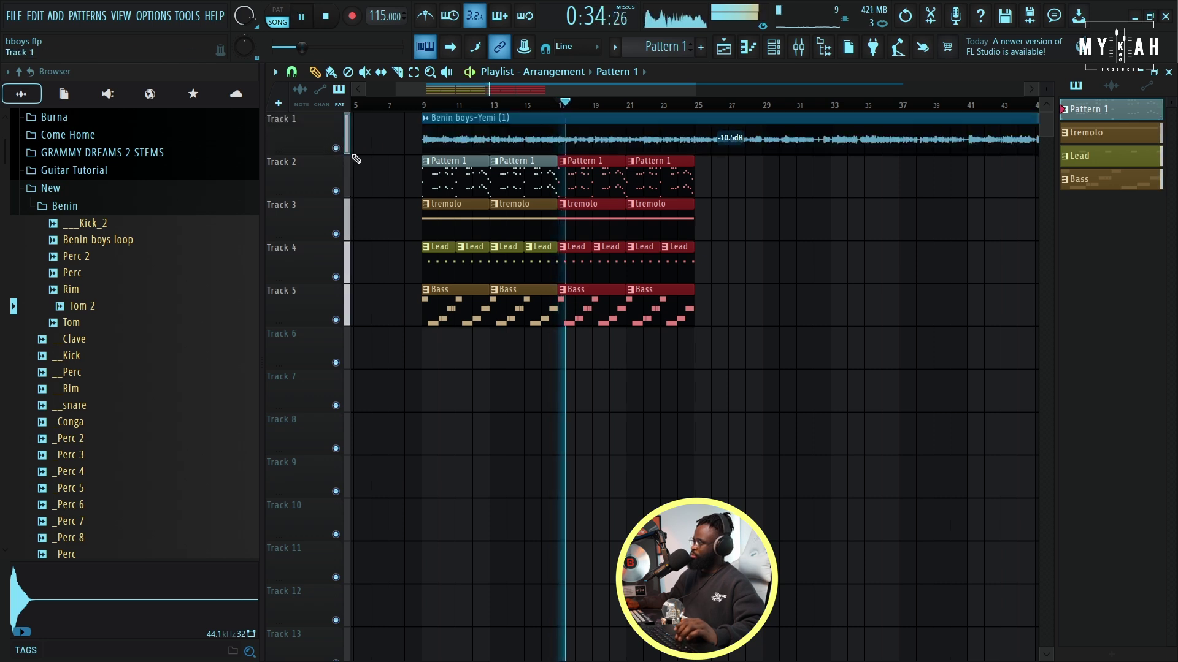
{"action": "left_click", "coordinate": [336, 148]}
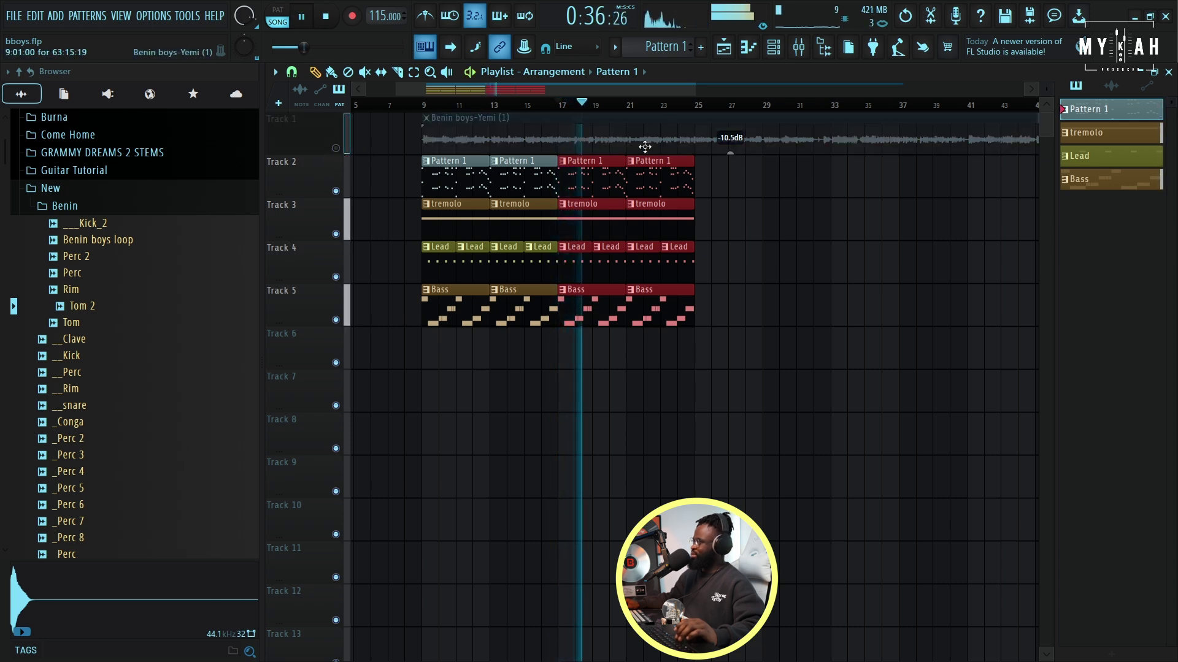
{"action": "key", "text": "space"}
- Save the project and add a third Kontakt channel with its string notes in a new pattern named Strings
{"action": "left_click", "coordinate": [772, 48]}
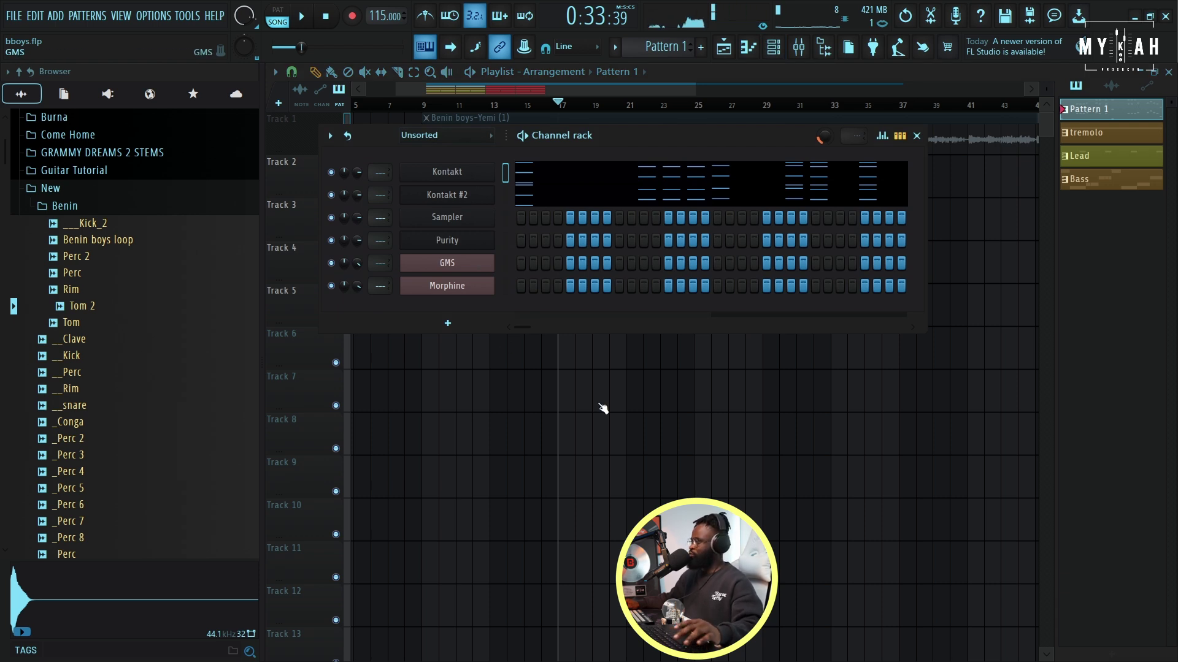
{"action": "key", "text": "ctrl+s"}
{"action": "left_click", "coordinate": [588, 447]}
{"action": "left_click", "coordinate": [451, 325]}
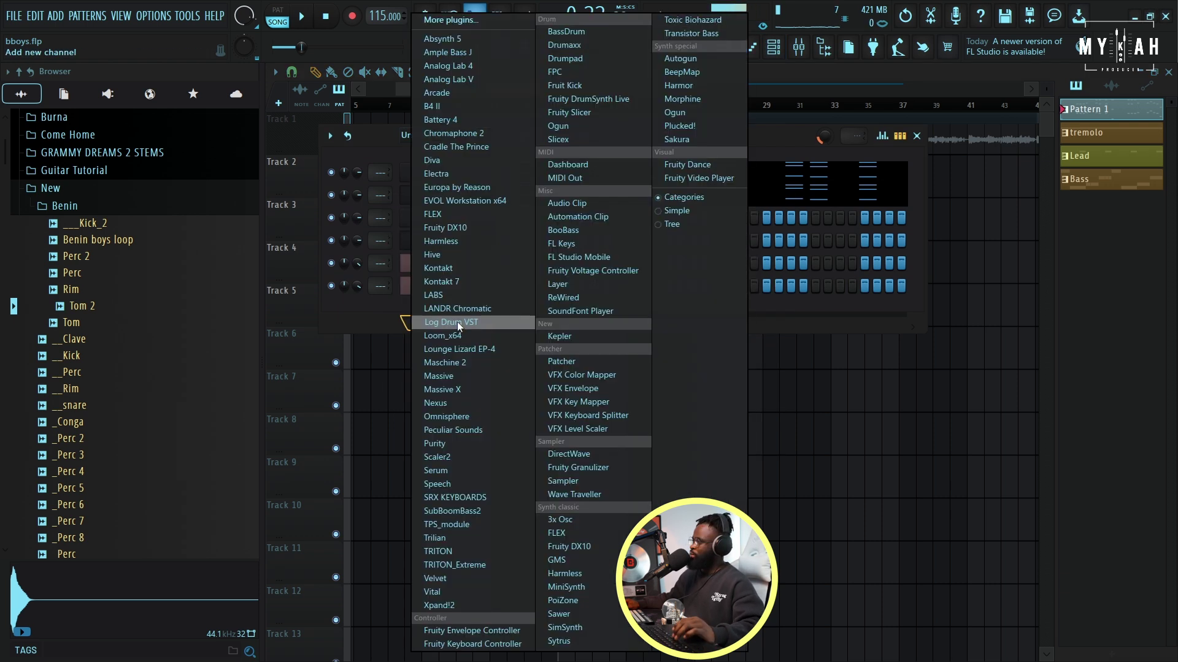
{"action": "left_click", "coordinate": [456, 378]}
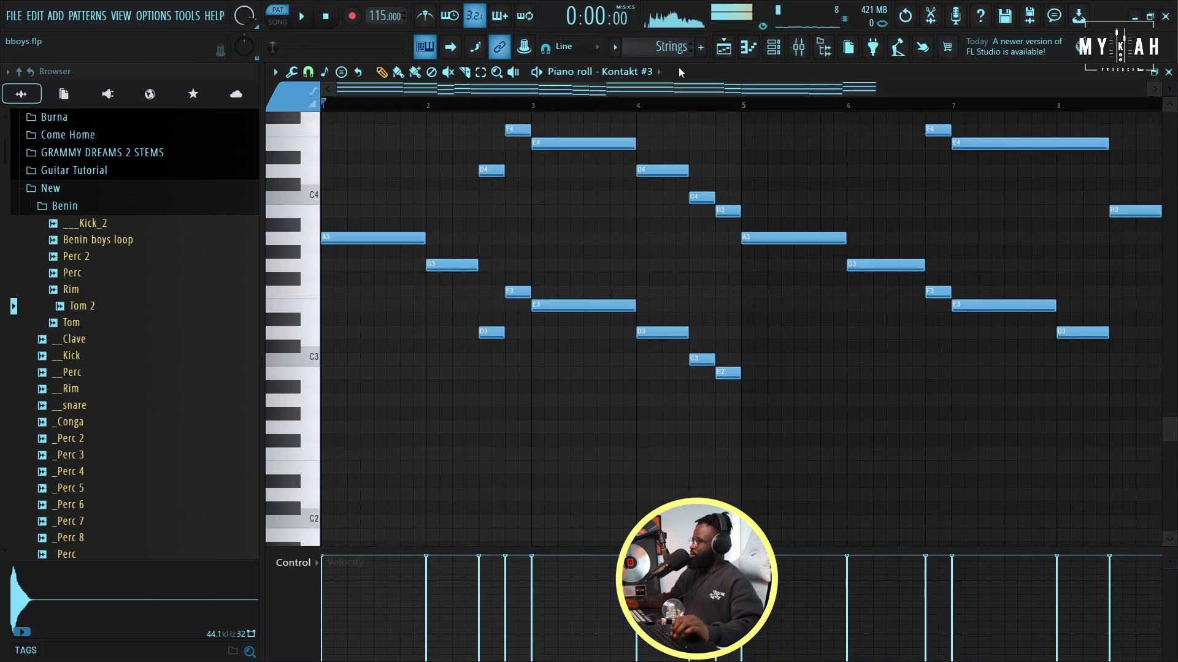
- Open the Kontakt #3 channel settings to check the root note, and return to the piano roll
{"action": "left_click", "coordinate": [773, 52]}
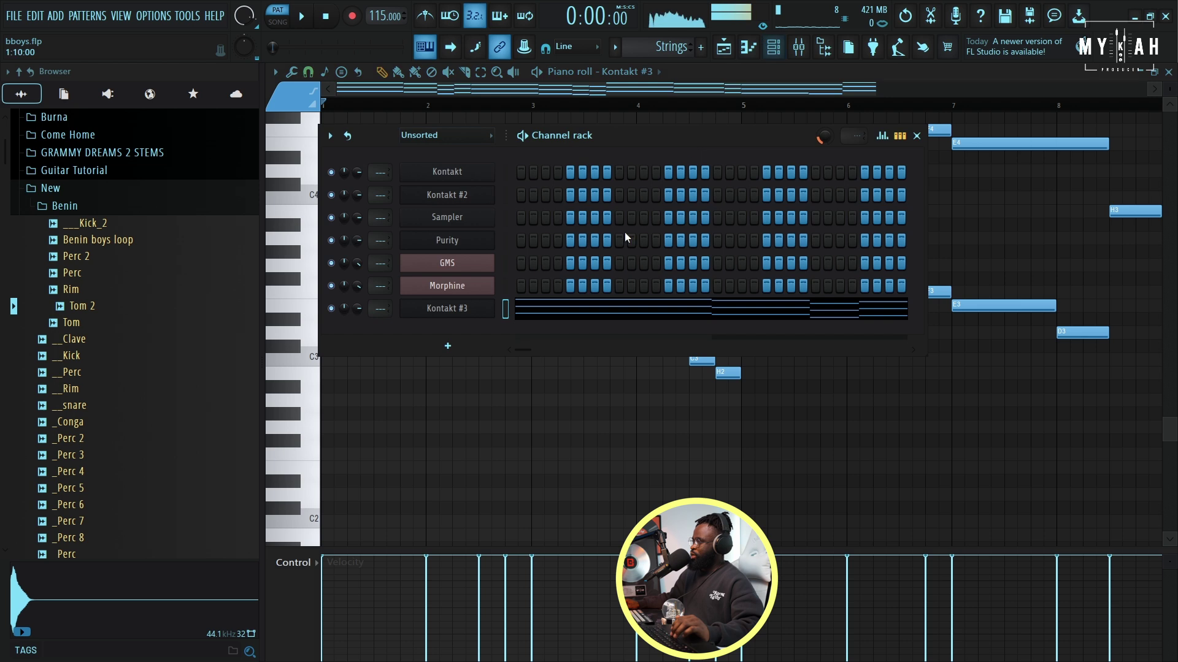
{"action": "left_click", "coordinate": [474, 315]}
{"action": "left_click", "coordinate": [402, 287]}
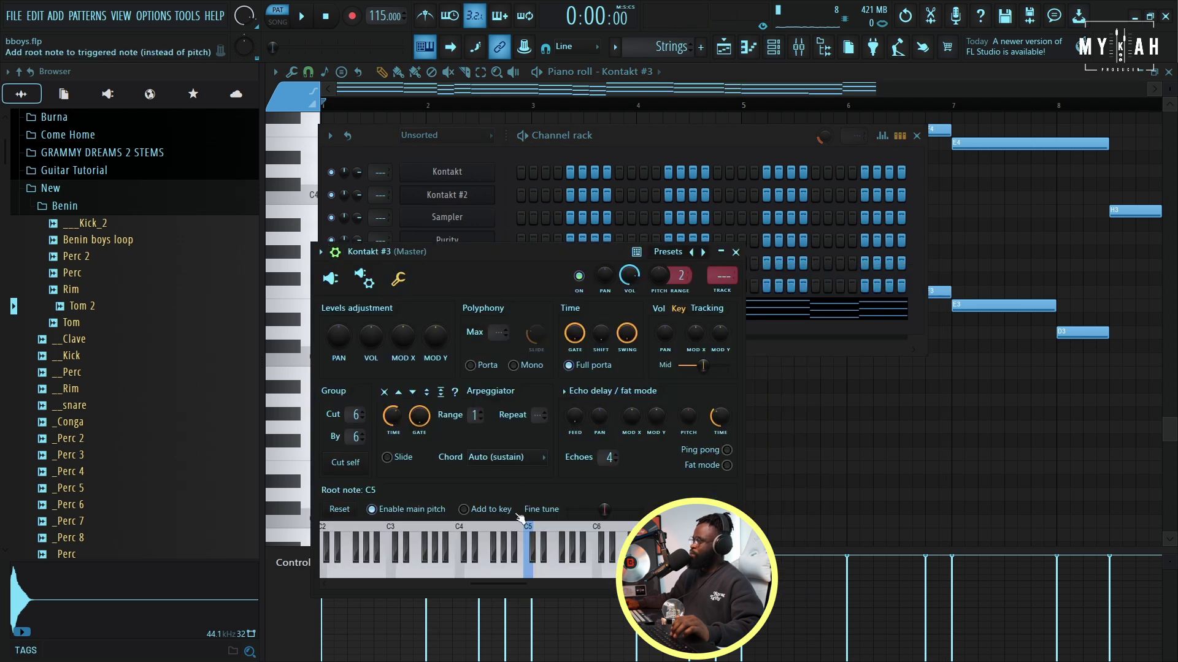
{"action": "left_click", "coordinate": [454, 93]}
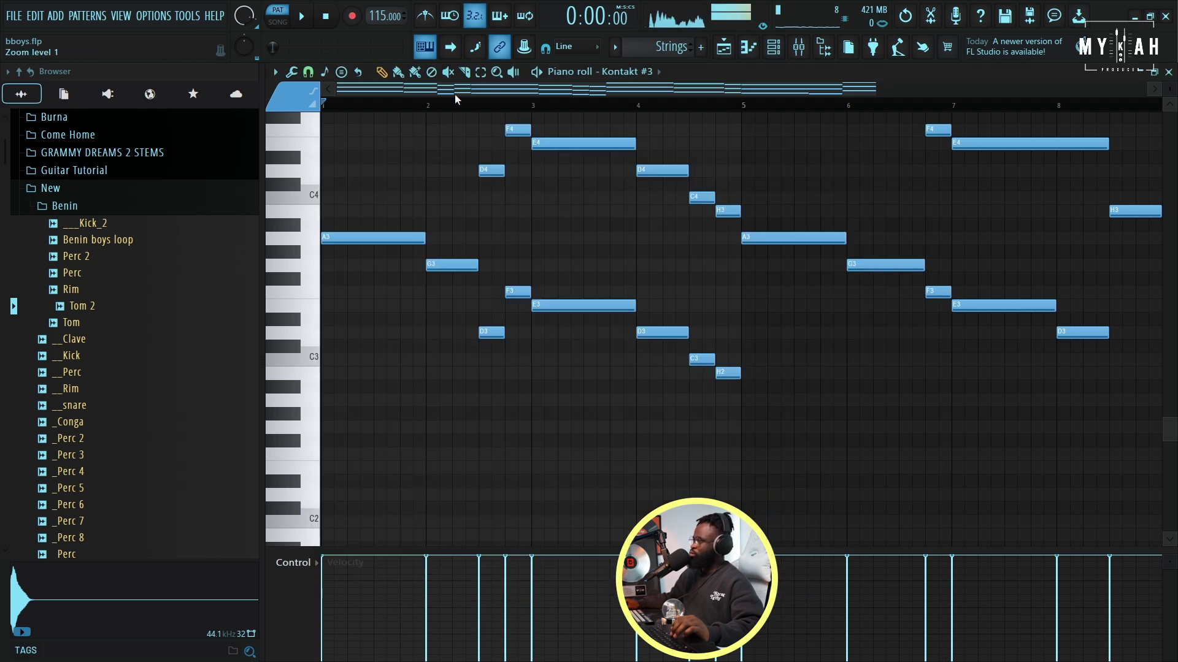
- Examine the octave-layered string notes across the Kontakt #3 piano roll while playing the Strings pattern
{"action": "scroll", "coordinate": [413, 274], "scroll_direction": "up", "scroll_amount": 8}
{"action": "scroll", "coordinate": [413, 274], "scroll_direction": "down", "scroll_amount": 5}
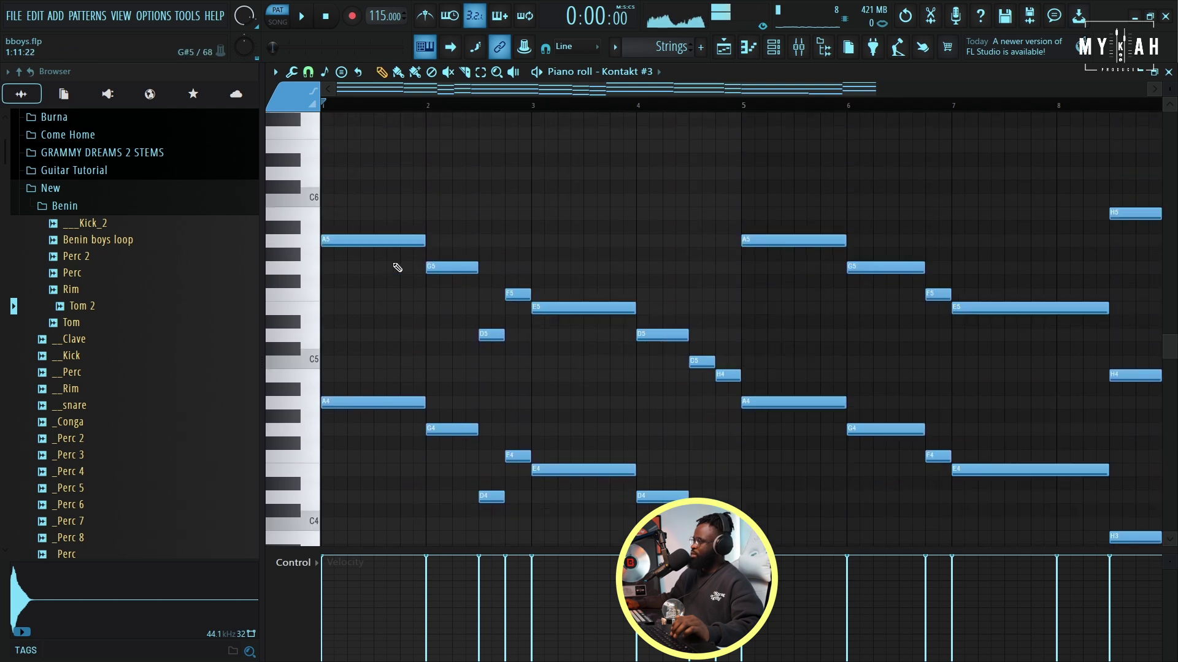
{"action": "scroll", "coordinate": [398, 117], "scroll_direction": "down", "scroll_amount": 3}
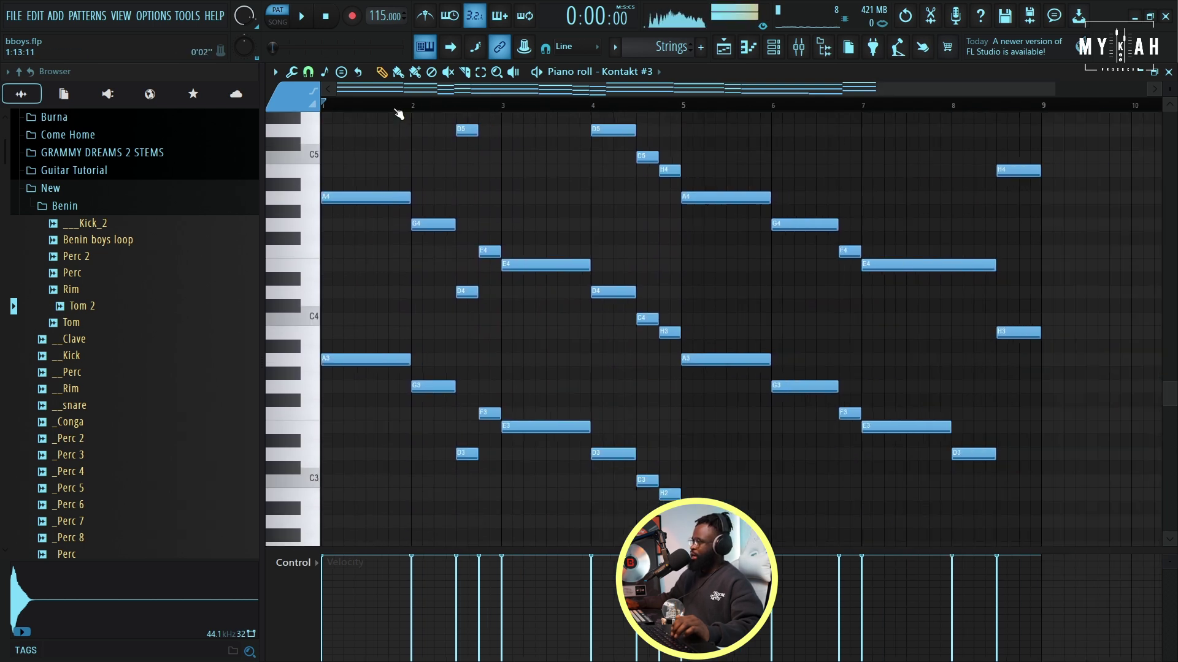
{"action": "key", "text": "space"}
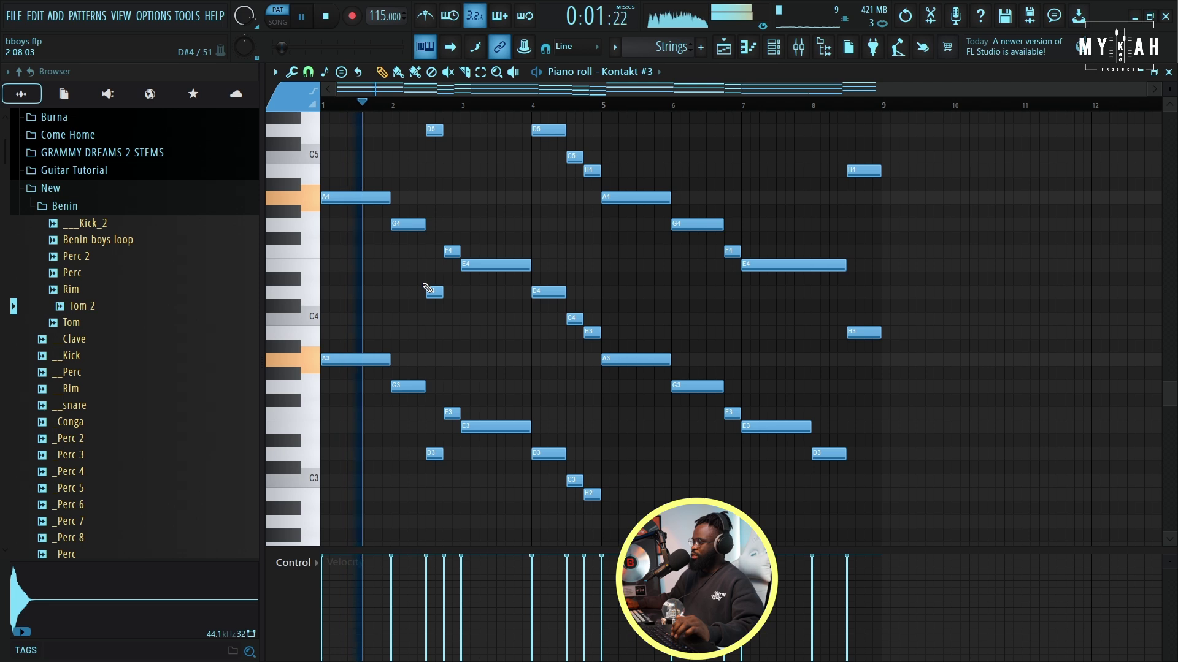
{"action": "scroll", "coordinate": [419, 277], "scroll_direction": "up", "scroll_amount": 2}
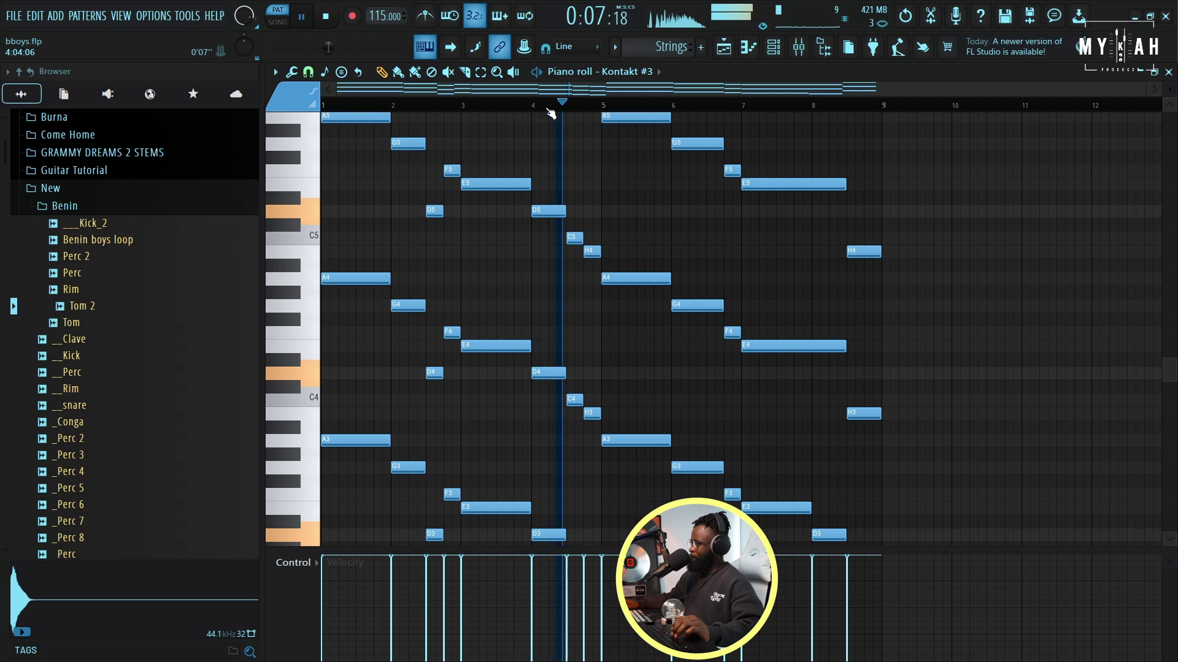
{"action": "scroll", "coordinate": [635, 237], "scroll_direction": "down", "scroll_amount": 3}
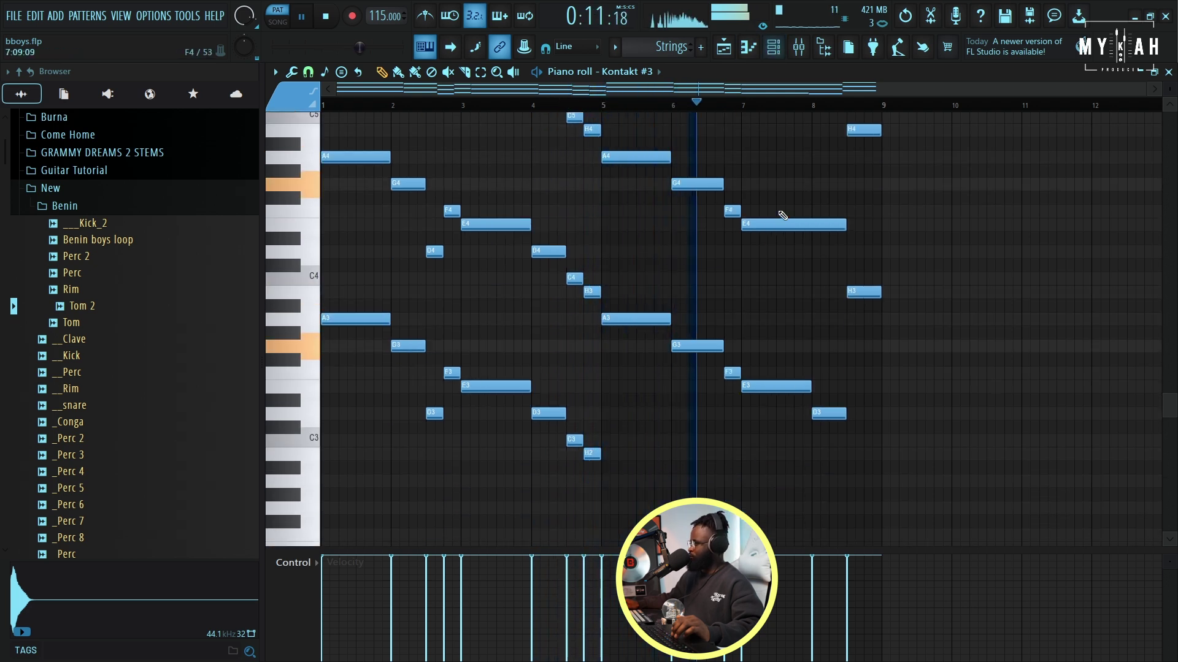
{"action": "scroll", "coordinate": [753, 227], "scroll_direction": "up", "scroll_amount": 2}
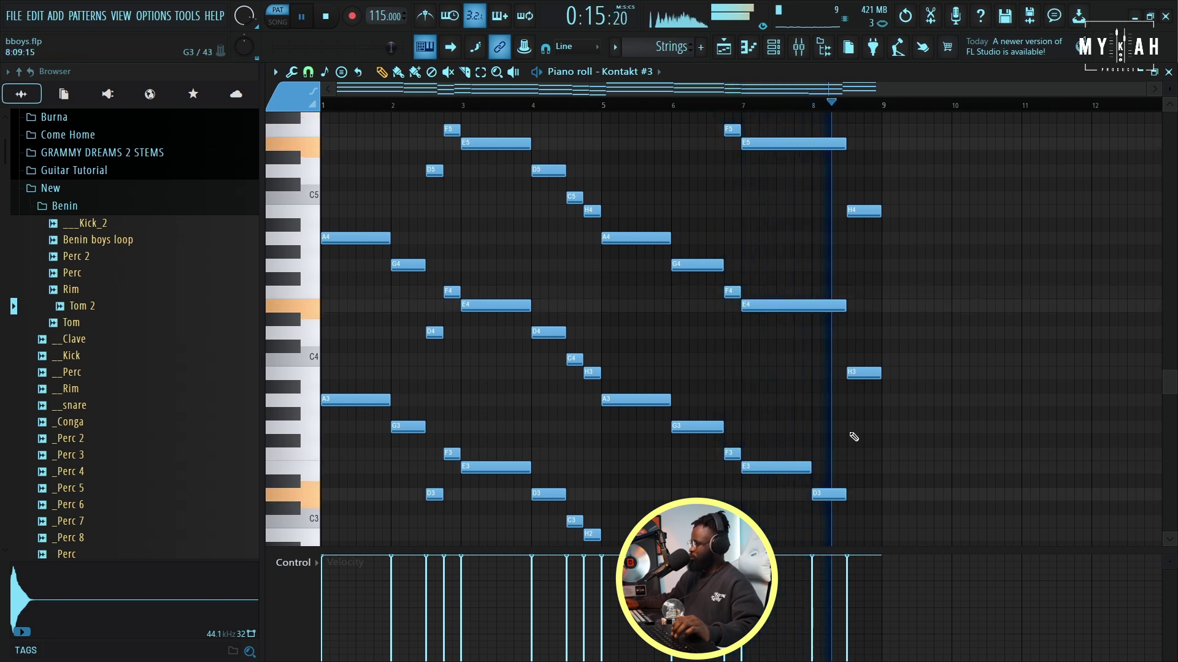
- Delete the D3 note at bar 8, extend the neighbouring E3 note to match the upper octaves, and stop playback
{"action": "left_click", "coordinate": [828, 495]}
{"action": "left_click_drag", "start_coordinate": [810, 467], "coordinate": [846, 468]}
{"action": "key", "text": "space"}
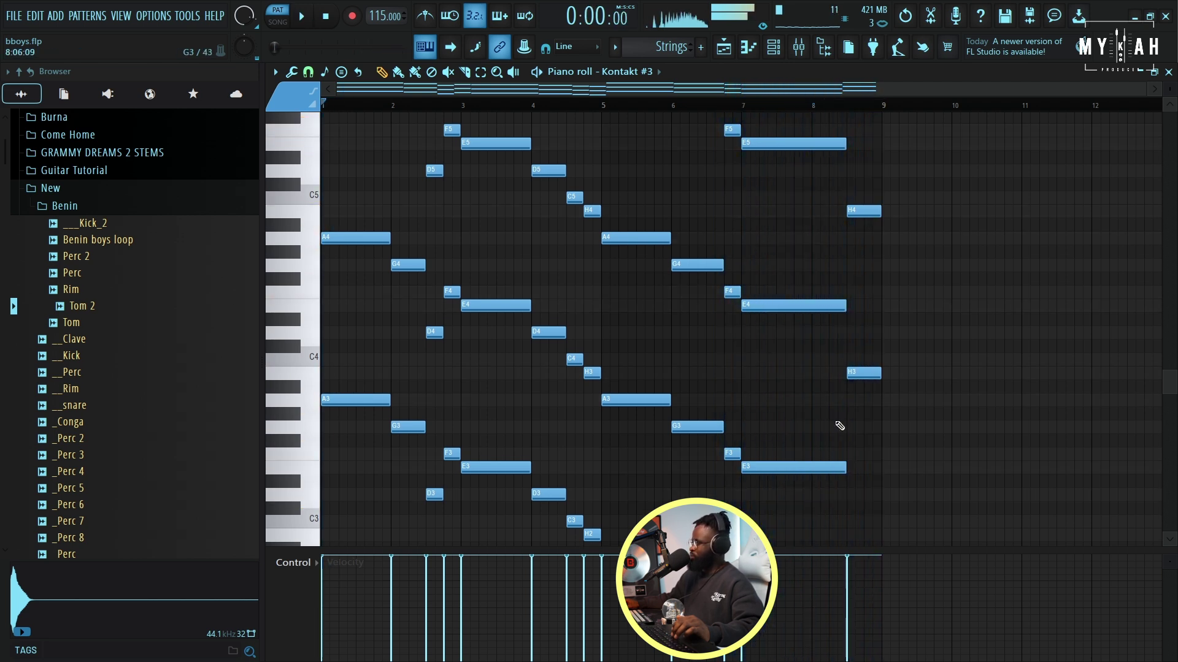
- Route the Kontakt #3 channel to mixer track 3
{"action": "left_click", "coordinate": [780, 44]}
{"action": "left_click", "coordinate": [459, 313]}
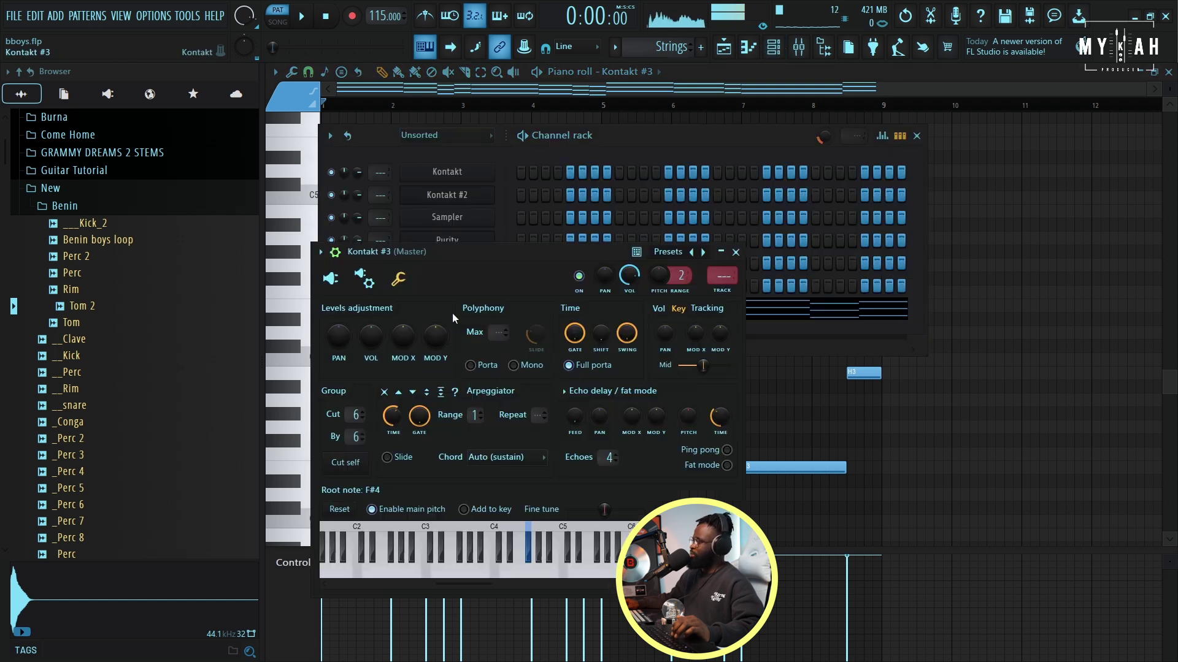
{"action": "left_click", "coordinate": [719, 291]}
- Load VOCAL SAMPLE PRESET on the Kontakt #3 mixer track and set its volume to 76% while playing the pattern
{"action": "left_click", "coordinate": [274, 72]}
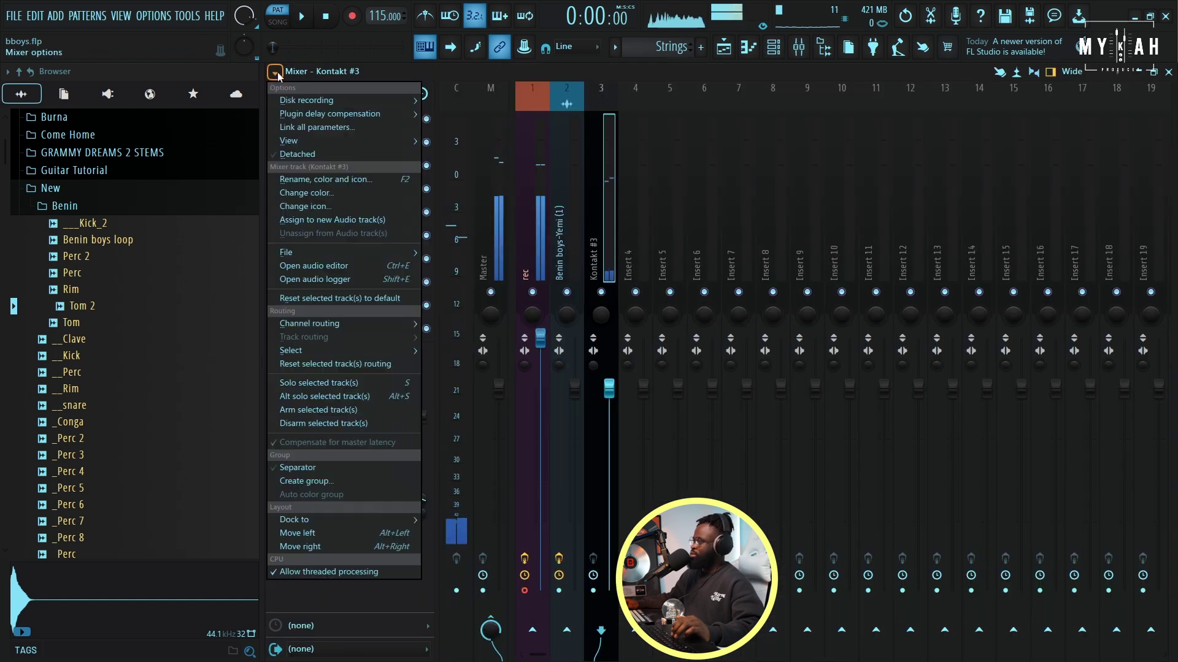
{"action": "mouse_move", "coordinate": [296, 253]}
{"action": "left_click", "coordinate": [478, 612]}
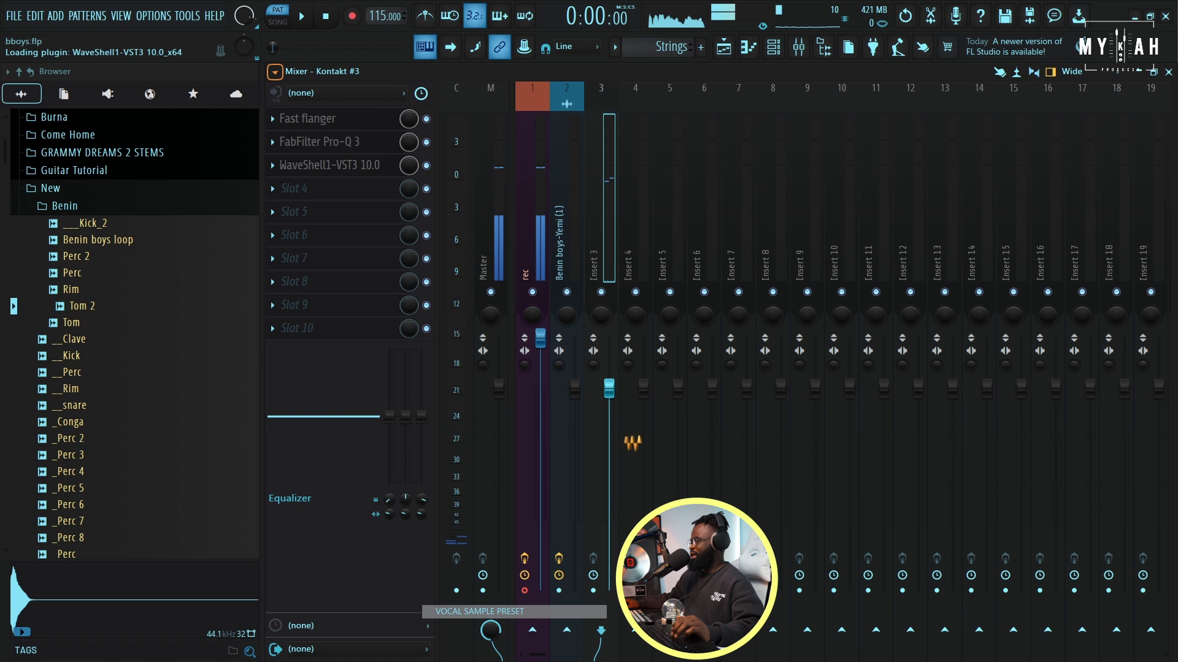
{"action": "key", "text": "space"}
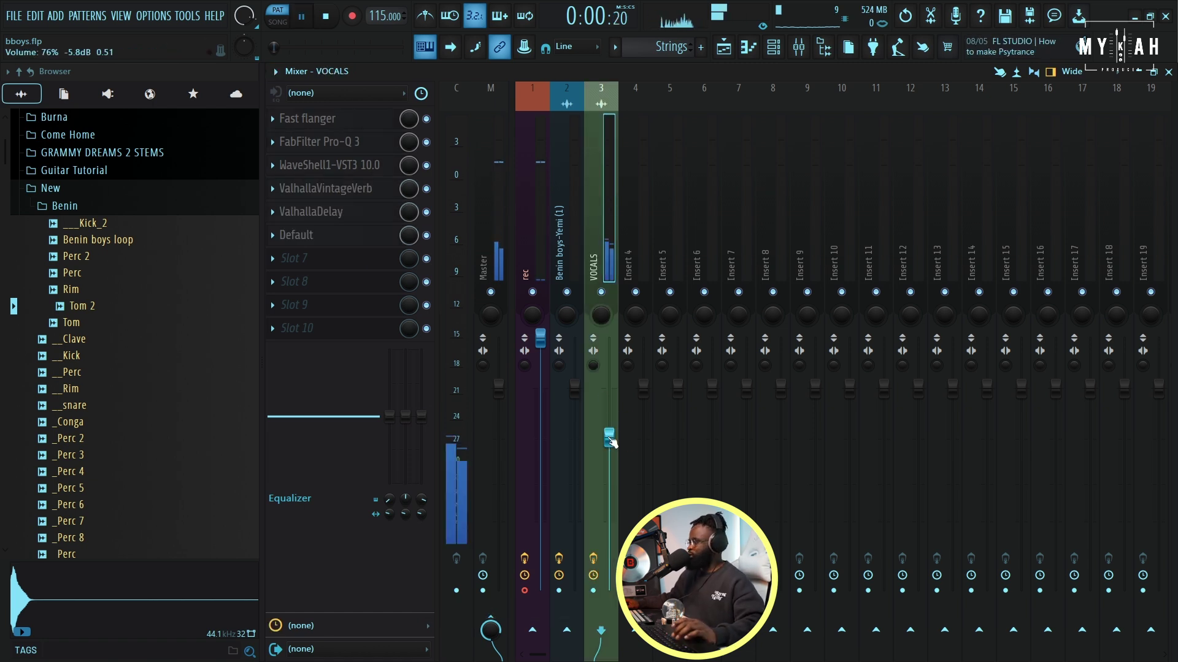
- In the strings track's FabFilter Pro-Q 3, move the low cut to about 100 Hz and the high cut to 19208 Hz
{"action": "left_click", "coordinate": [359, 153]}
{"action": "left_click_drag", "start_coordinate": [456, 270], "coordinate": [434, 271]}
{"action": "left_click", "coordinate": [681, 268]}
{"action": "left_click_drag", "start_coordinate": [680, 268], "coordinate": [774, 272]}
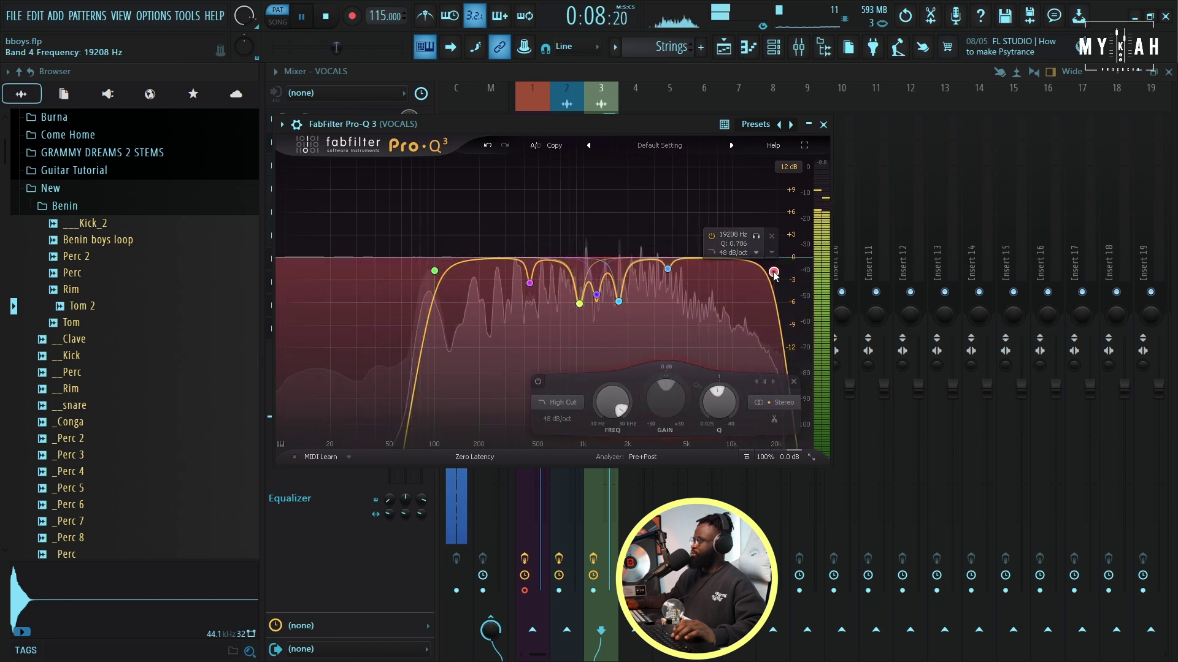
{"action": "key", "text": "space"}
- Place the Strings pattern on Track 6 from bar 17 and play the arrangement while checking the channel rack
{"action": "left_click", "coordinate": [723, 47]}
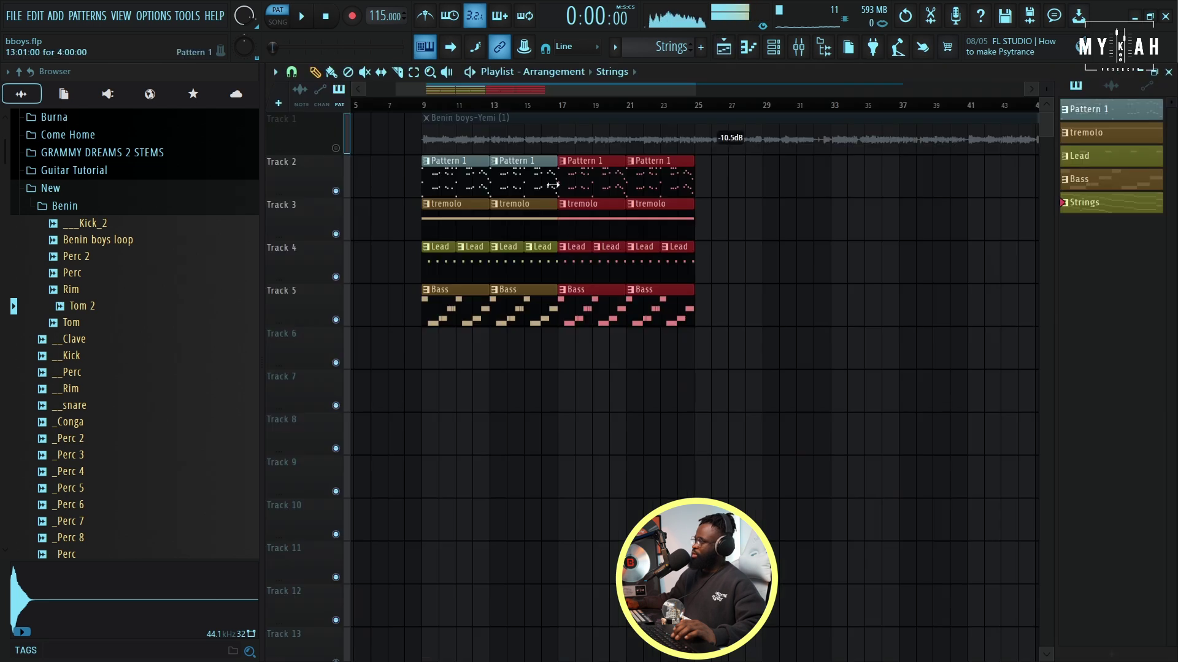
{"action": "left_click", "coordinate": [566, 344]}
{"action": "key", "text": "space"}
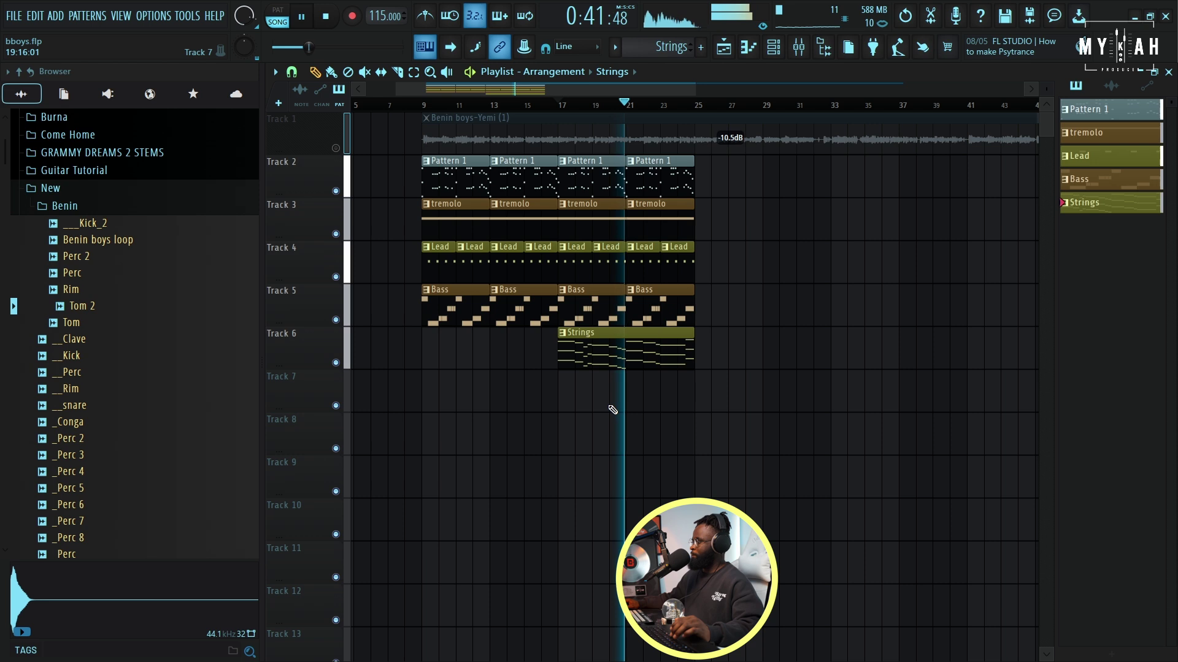
{"action": "left_click", "coordinate": [773, 47]}
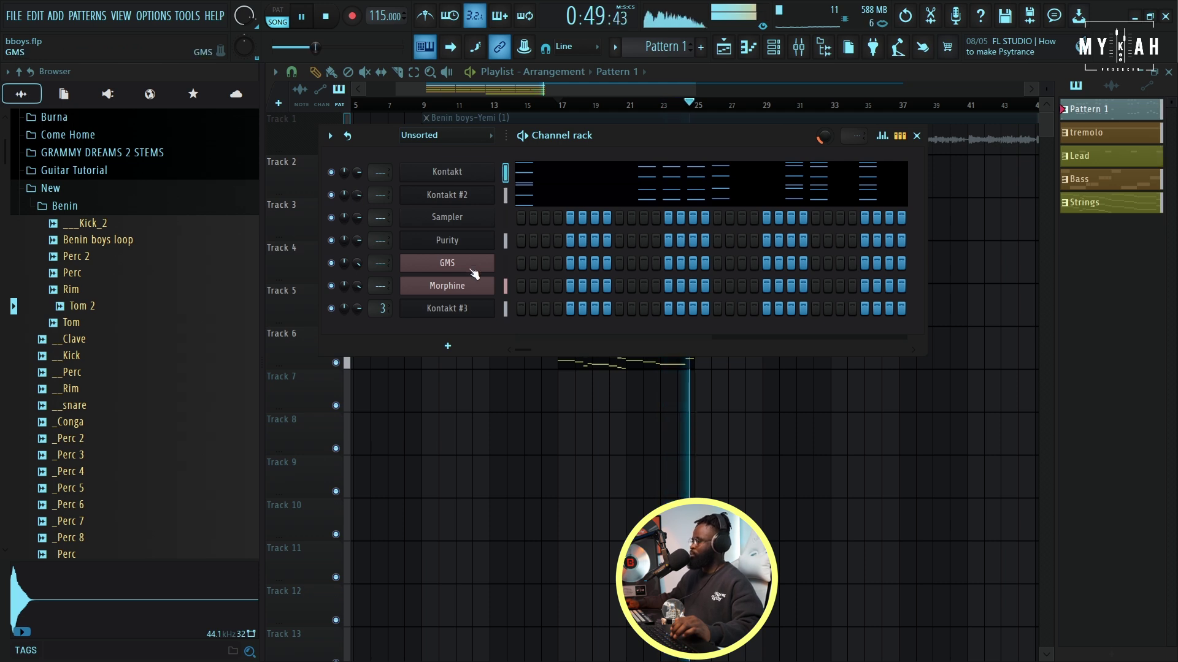
{"action": "key", "text": "F6"}
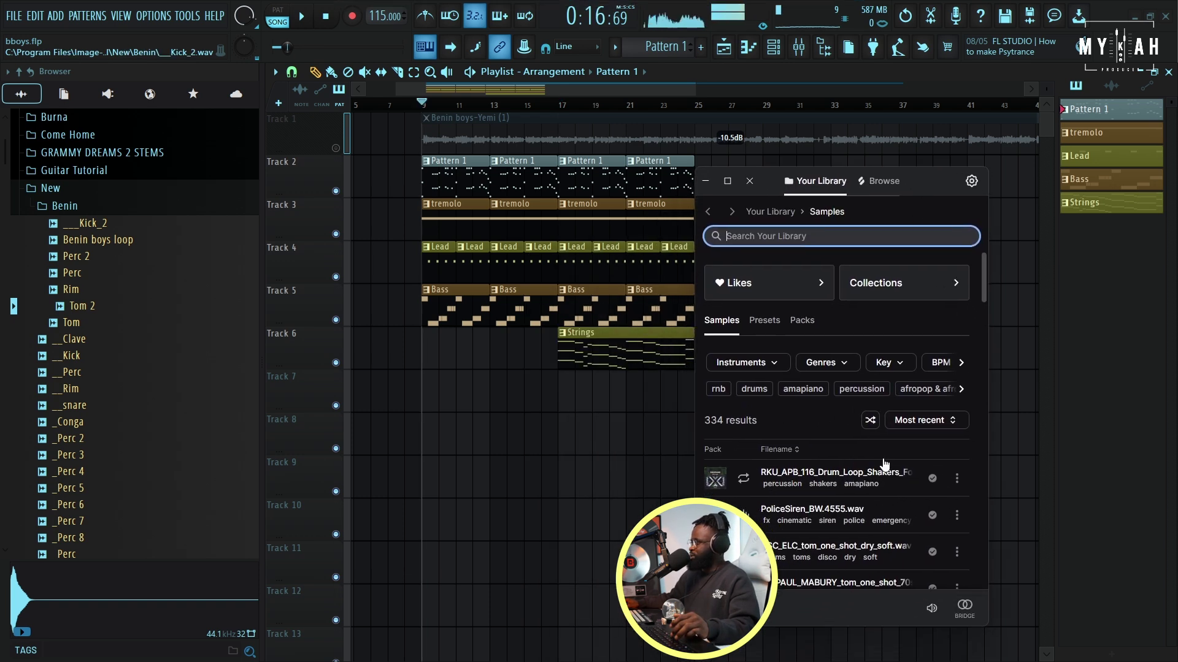
- Place RKU_APB_116_Drum_Loop_Shakers_Forza from the sample library on Track 7 at bar 9 and change its time-stretching mode
{"action": "left_click", "coordinate": [743, 479]}
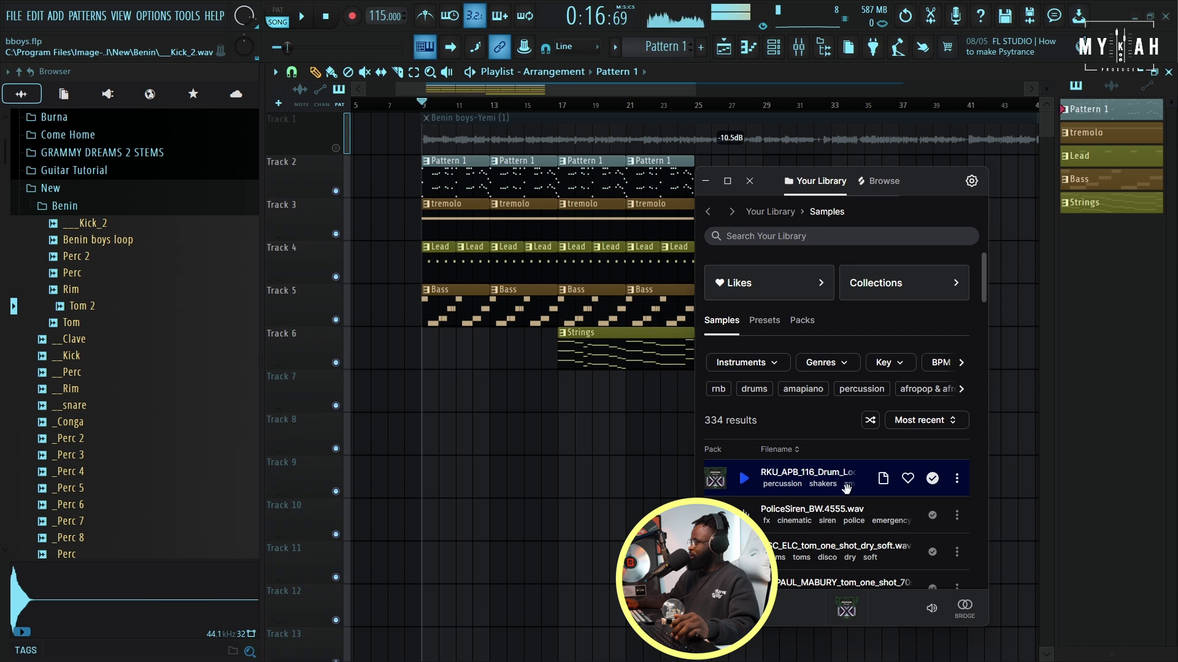
{"action": "left_click_drag", "start_coordinate": [888, 485], "coordinate": [442, 400]}
{"action": "double_click", "coordinate": [443, 400]}
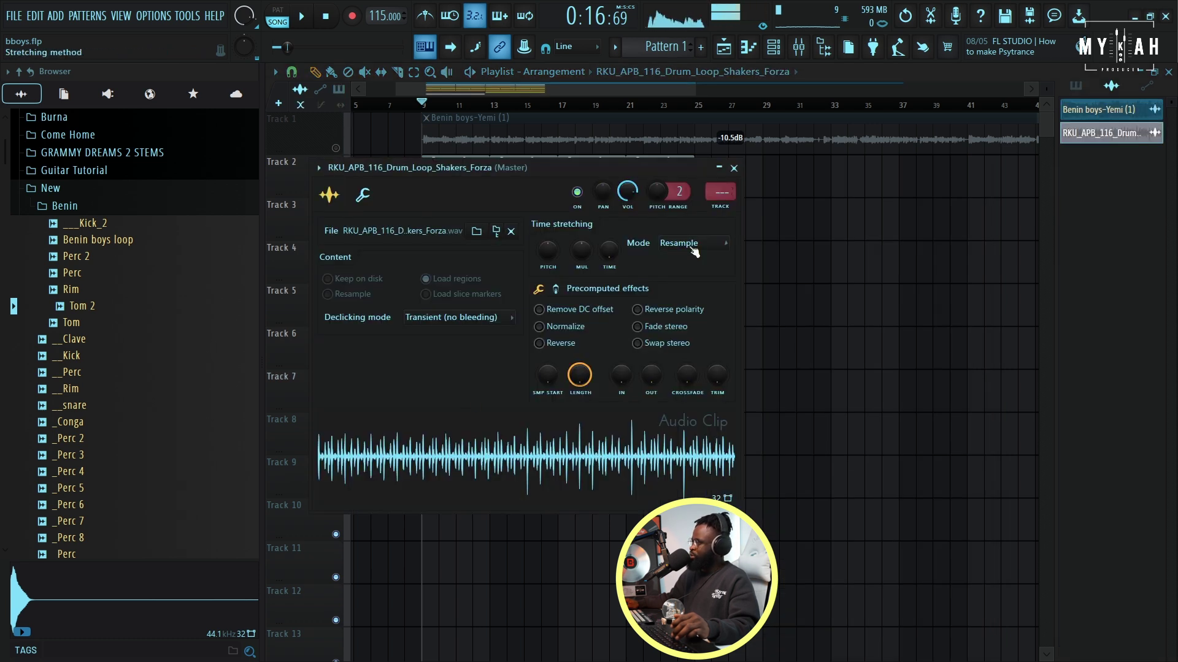
{"action": "left_click", "coordinate": [679, 247]}
{"action": "left_click", "coordinate": [680, 281]}
- Lower the Track 7 shaker clip's gain to -10.2 dB during playback and repeat the clip at bar 17
{"action": "left_click_drag", "start_coordinate": [577, 172], "coordinate": [744, 512]}
{"action": "key", "text": "space"}
{"action": "mouse_move", "coordinate": [489, 409]}
{"action": "left_mouse_down"}
{"action": "mouse_move", "coordinate": [490, 436]}
{"action": "mouse_move", "coordinate": [490, 417]}
{"action": "left_mouse_up"}
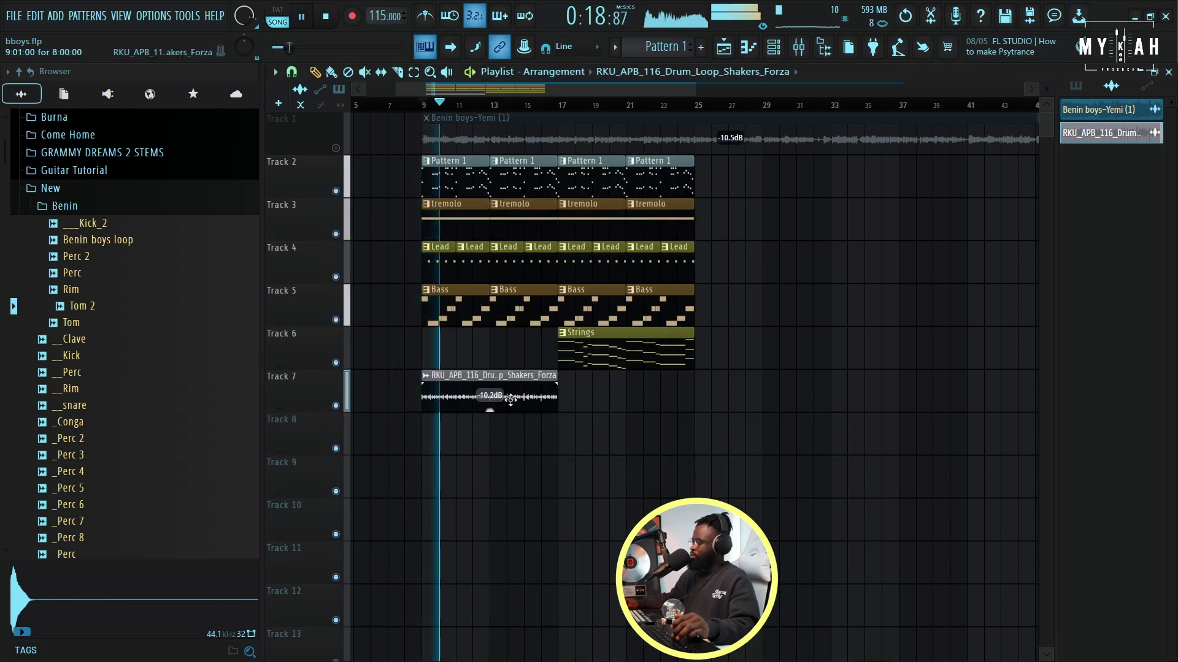
{"action": "left_click", "coordinate": [561, 405]}
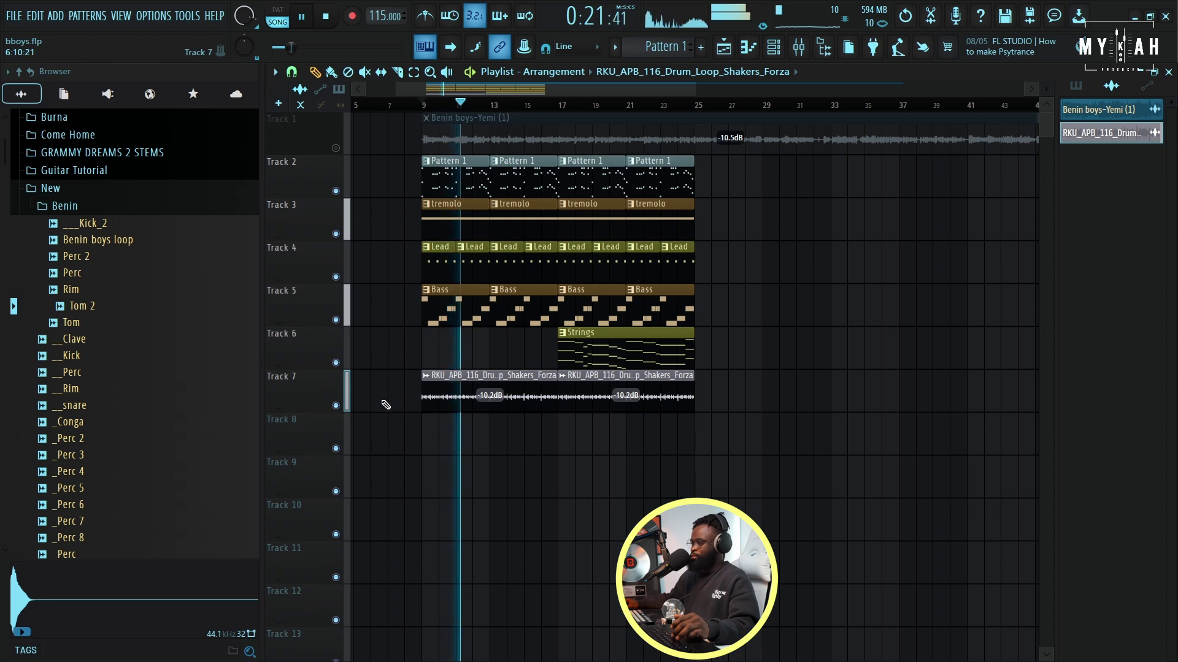
- Browse to the LOOPS folder of (VDD) CREATIVITY IS KEY VOL.03 and preview CIK LOOP (3)
{"action": "scroll", "coordinate": [132, 368], "scroll_direction": "up", "scroll_amount": 4}
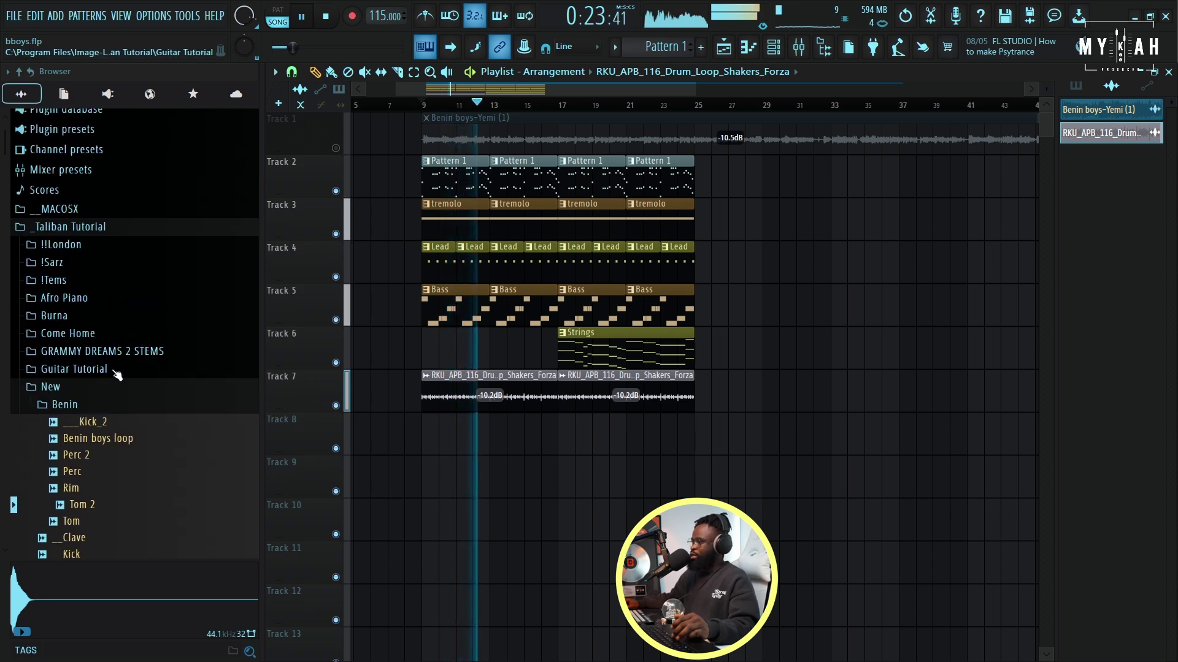
{"action": "left_click", "coordinate": [79, 387]}
{"action": "left_click", "coordinate": [92, 440]}
{"action": "scroll", "coordinate": [153, 350], "scroll_direction": "down", "scroll_amount": 5}
{"action": "key", "text": "space"}
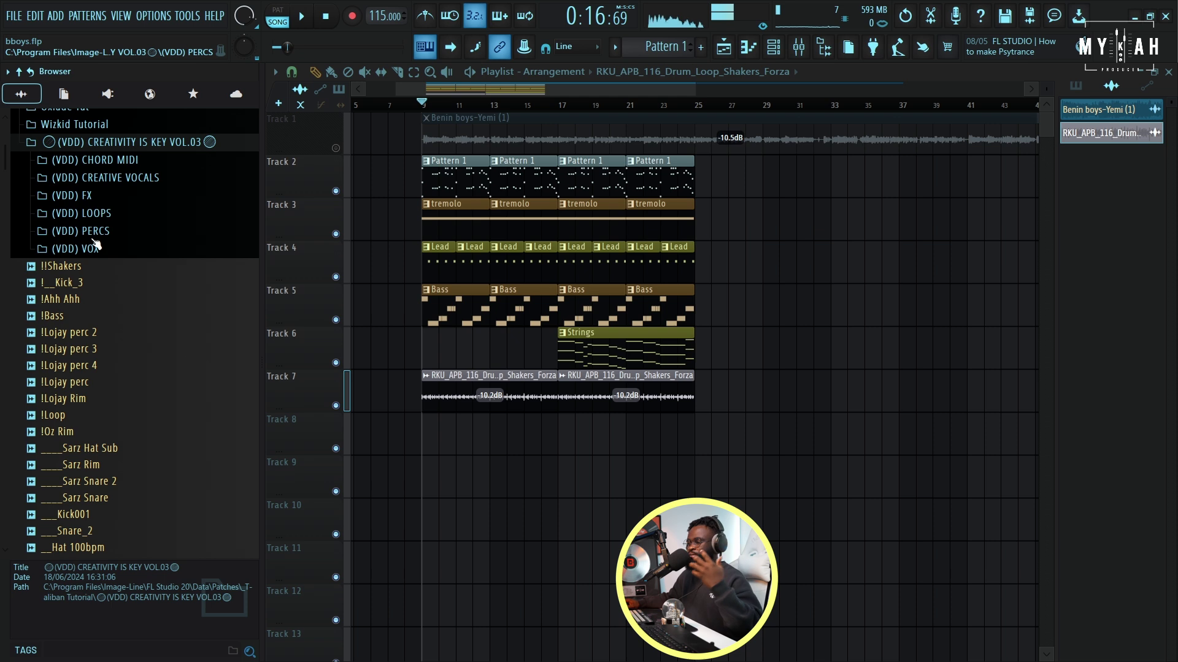
{"action": "left_click", "coordinate": [105, 216]}
{"action": "left_click", "coordinate": [129, 264]}
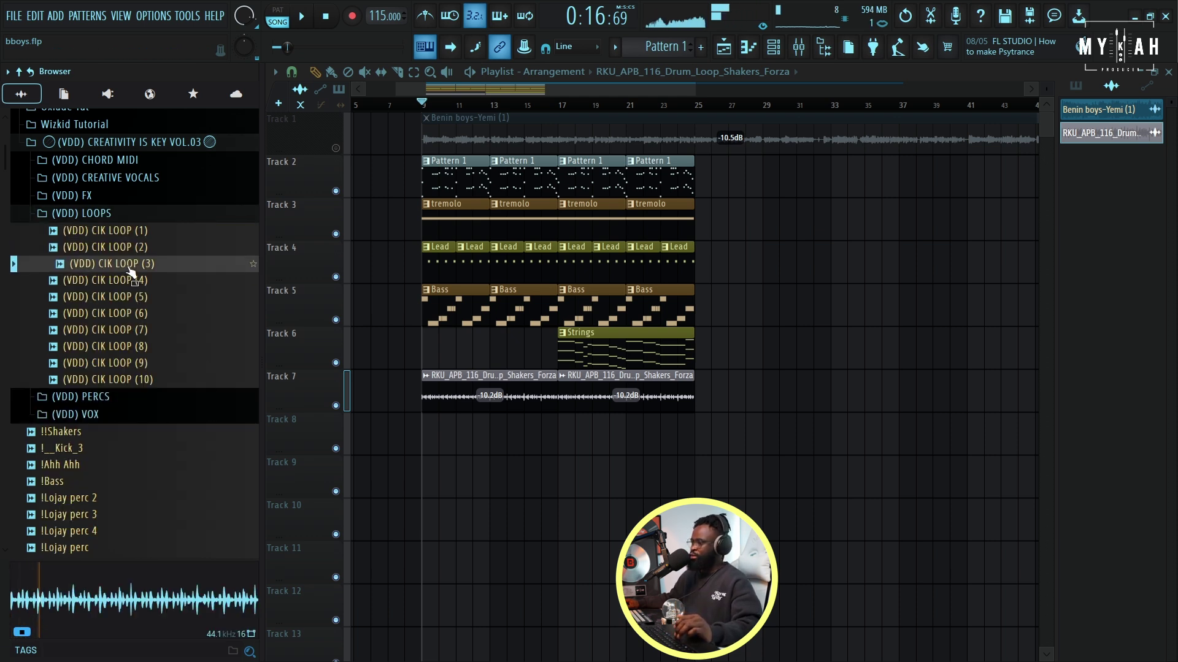
- Place (VDD) CIK LOOP (3) on Track 8 at bar 9 with -10.4 dB gain and add a second copy after it
{"action": "left_click_drag", "start_coordinate": [131, 271], "coordinate": [456, 458]}
{"action": "key", "text": "space"}
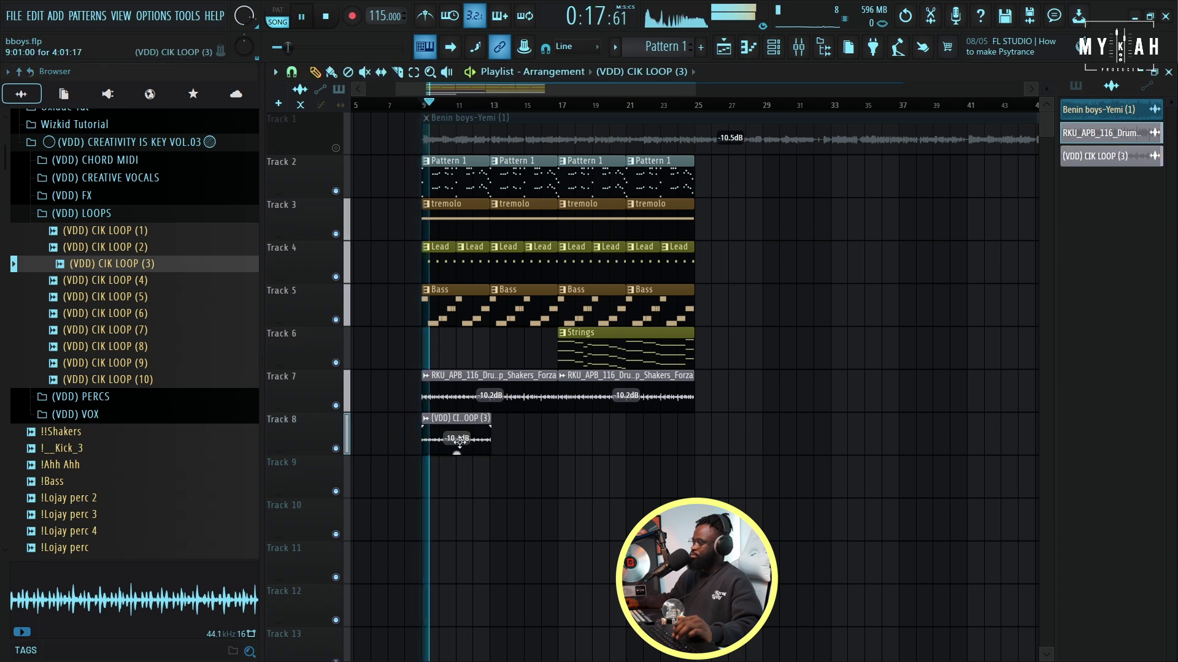
{"action": "left_click", "coordinate": [471, 420]}
{"action": "left_click", "coordinate": [499, 438]}
{"action": "key", "text": "space"}
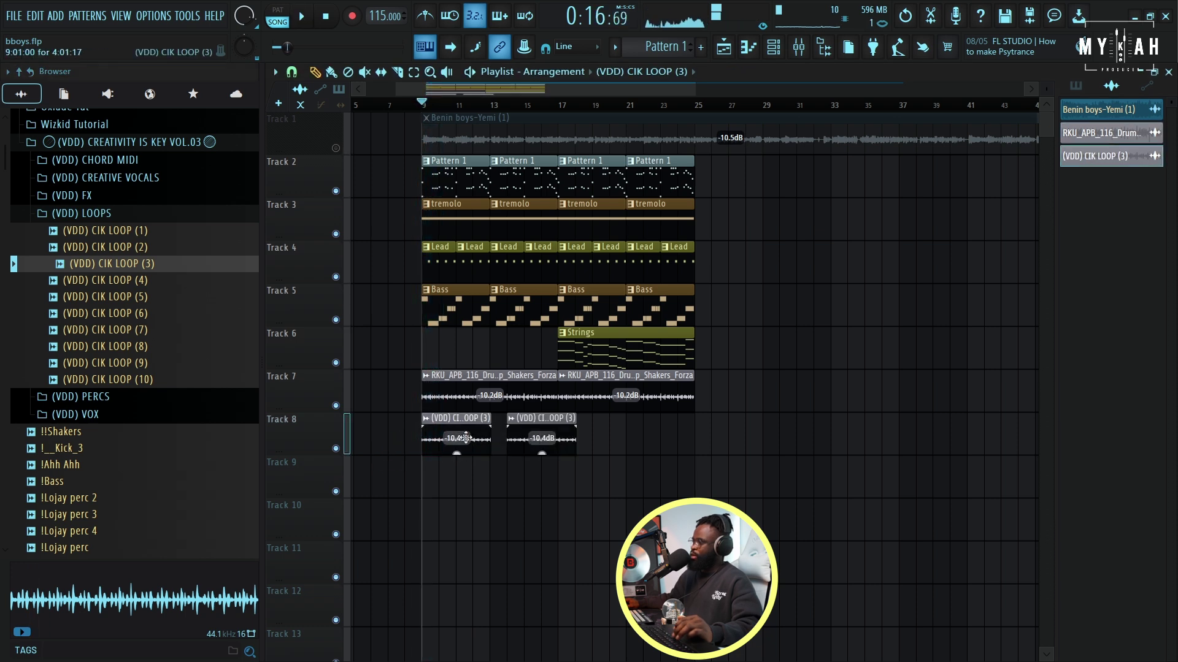
- Set the CIK LOOP (3) clip's time-stretching mode to Stretch and its stretch time to four bars
{"action": "double_click", "coordinate": [467, 438]}
{"action": "left_click", "coordinate": [690, 270]}
{"action": "left_click", "coordinate": [699, 294]}
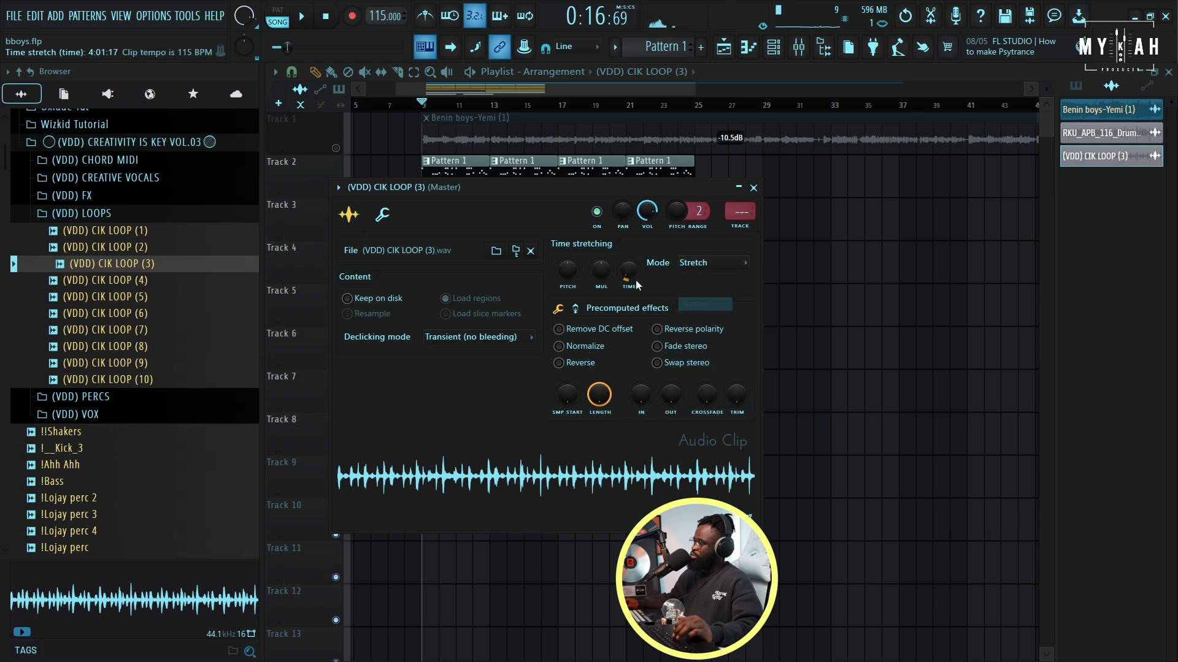
{"action": "right_click", "coordinate": [629, 271]}
{"action": "left_click", "coordinate": [649, 397]}
- Play the song and replace the misaligned second CIK LOOP (3) clip with one starting at bar 13
{"action": "key", "text": "space"}
{"action": "right_click", "coordinate": [820, 341]}
{"action": "right_click", "coordinate": [517, 436]}
{"action": "left_click", "coordinate": [498, 443]}
- Lower the CIK LOOP (3) modulation X offset to -29% and repeat its clips on Track 8 from bar 17 to bar 25
{"action": "double_click", "coordinate": [515, 442]}
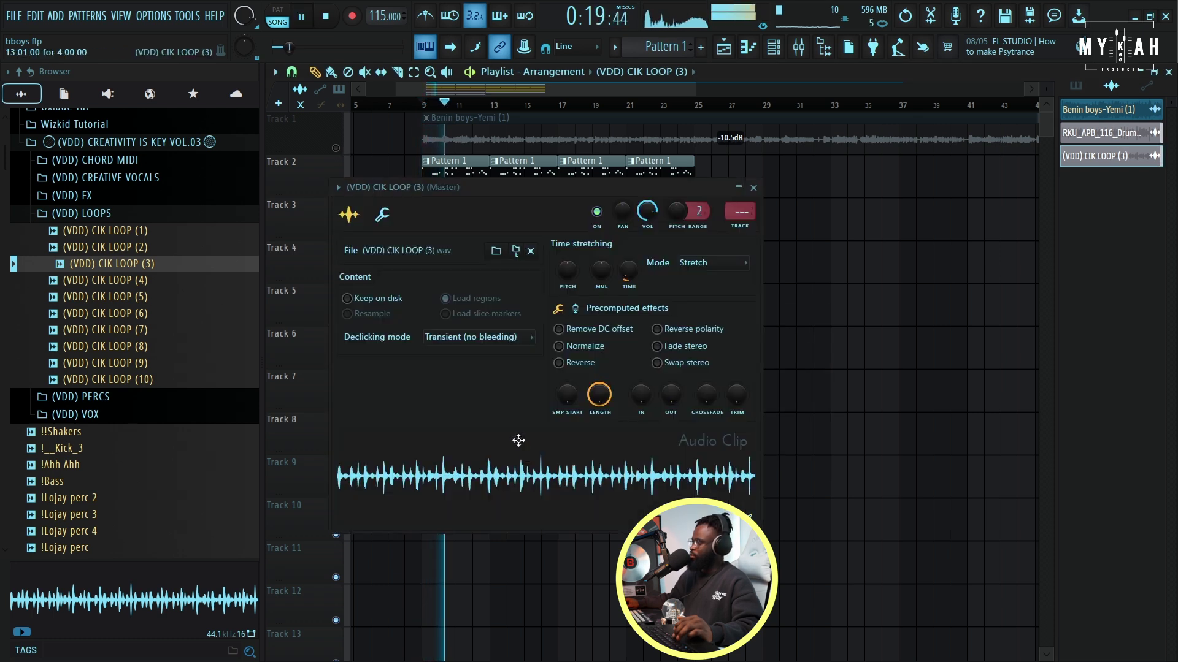
{"action": "key", "text": "space"}
{"action": "left_click", "coordinate": [385, 216]}
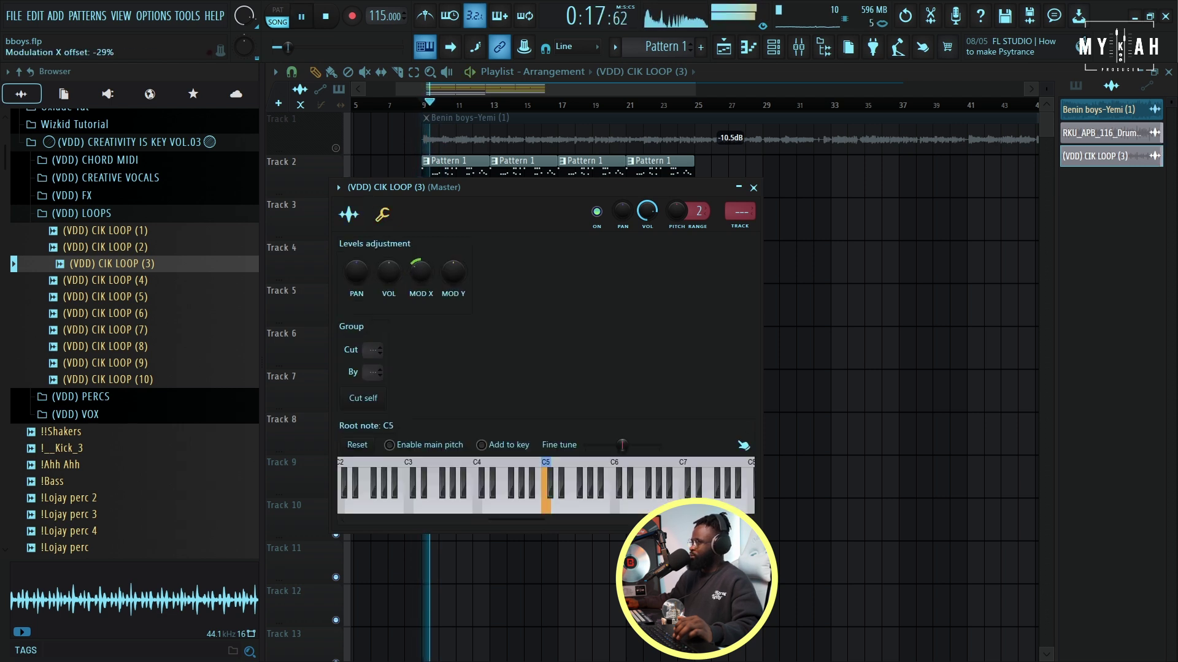
{"action": "right_click", "coordinate": [810, 352]}
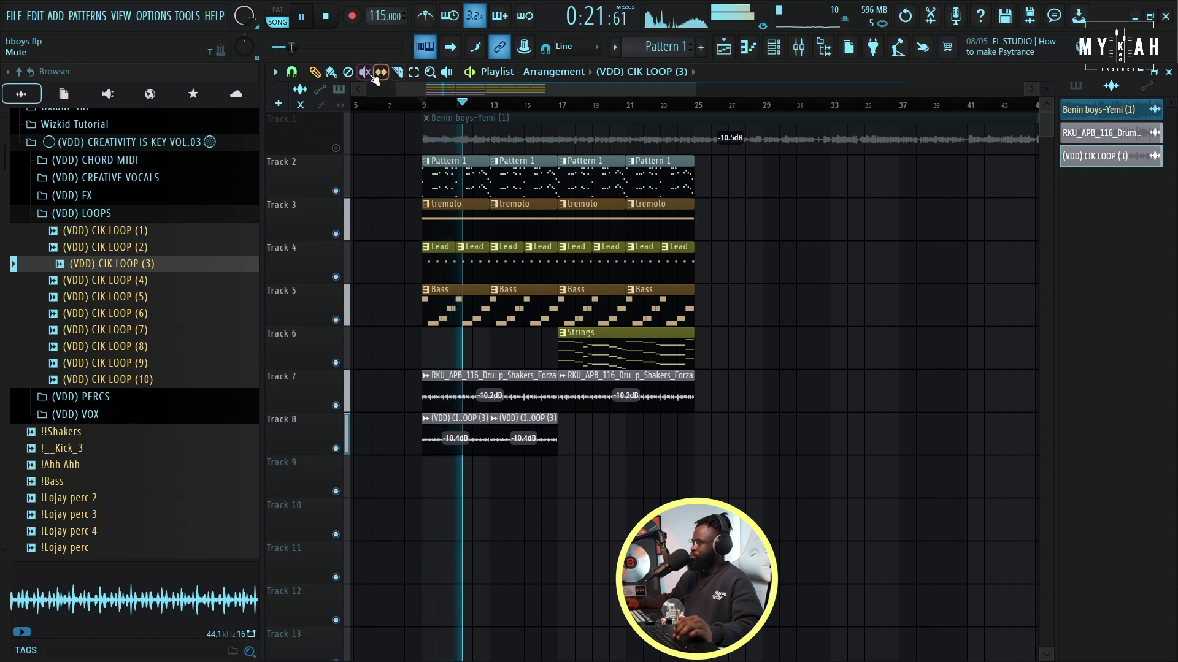
{"action": "left_click_drag", "start_coordinate": [570, 436], "coordinate": [670, 452]}
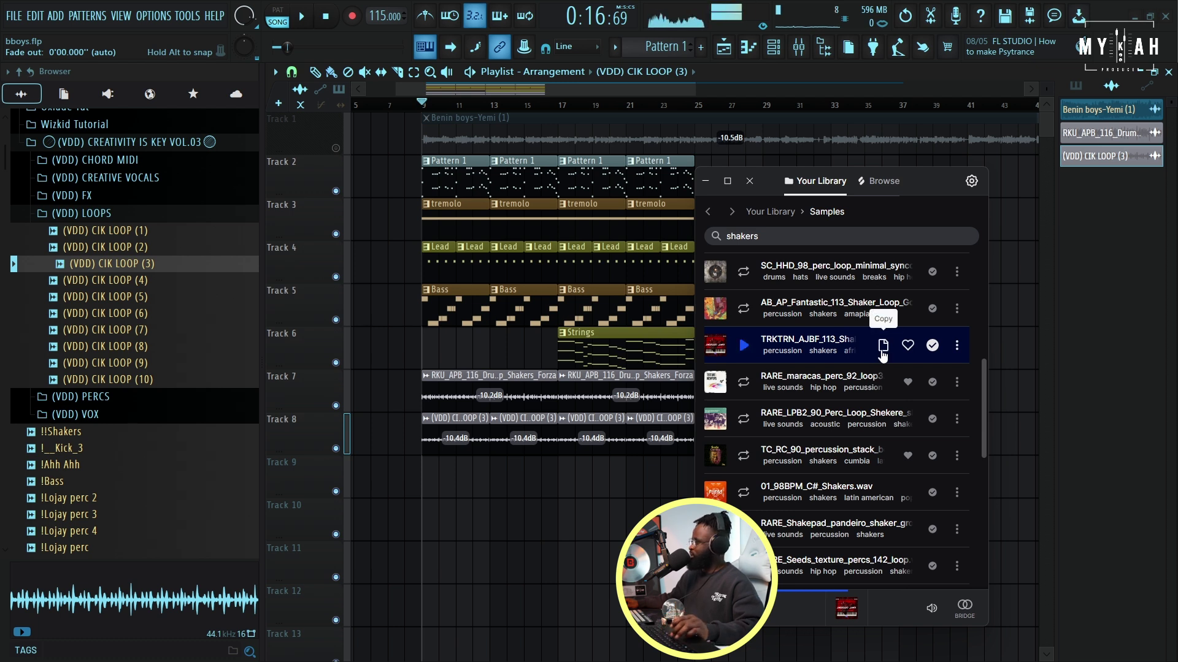
- Add TRKTRN_AJBF_113_Shaker_Loop_Duro to Track 9 at -17.6 dB and raise the Benin boys-Yemi vocal's gain to -6.9 dB
{"action": "left_click_drag", "start_coordinate": [857, 342], "coordinate": [388, 479]}
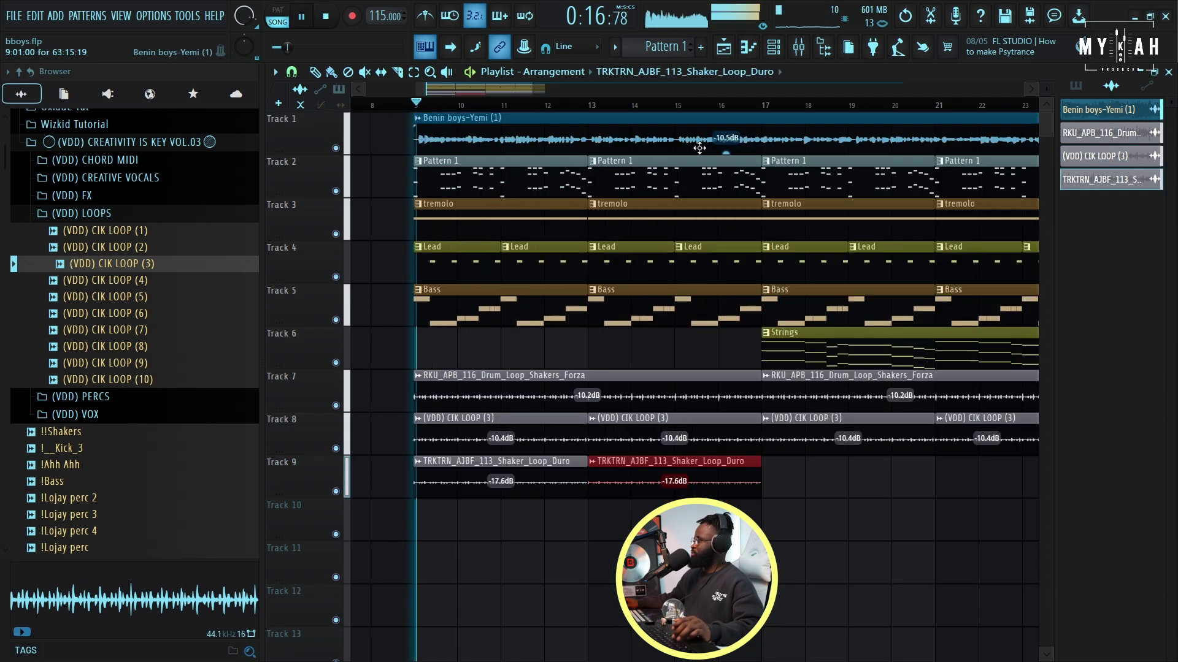
{"action": "left_click_drag", "start_coordinate": [726, 151], "coordinate": [725, 136]}
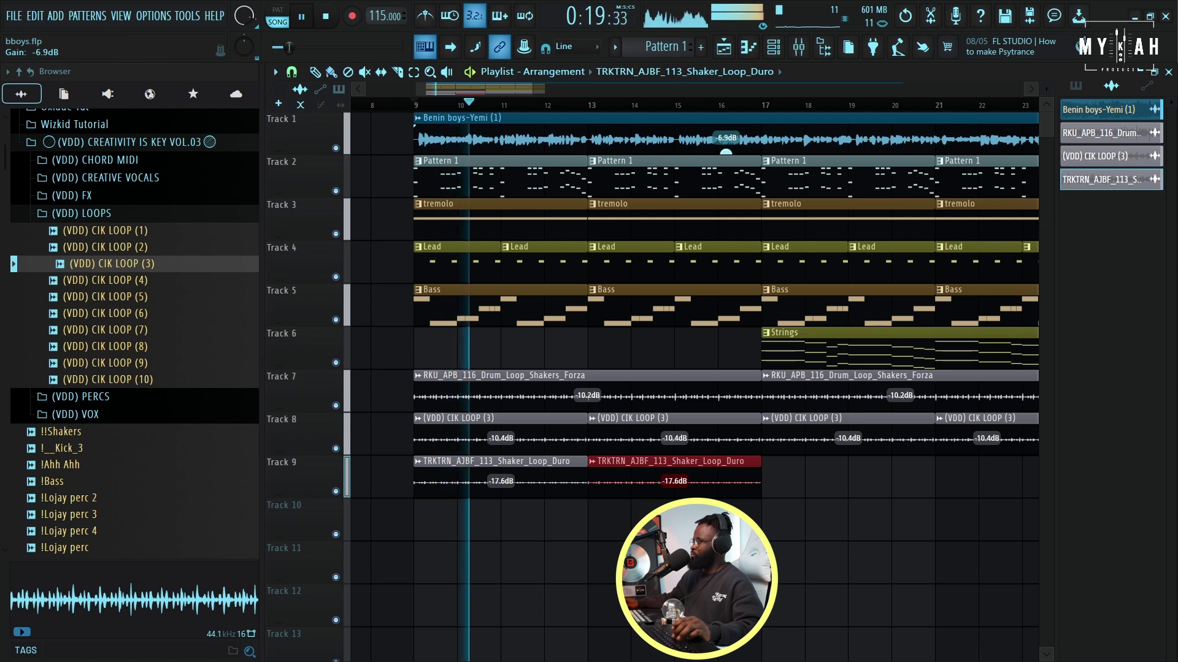
- Duplicate the selected Track 9 shaker clip twice to fill up to bar 25
{"action": "scroll", "coordinate": [539, 411], "scroll_direction": "down", "scroll_amount": 4}
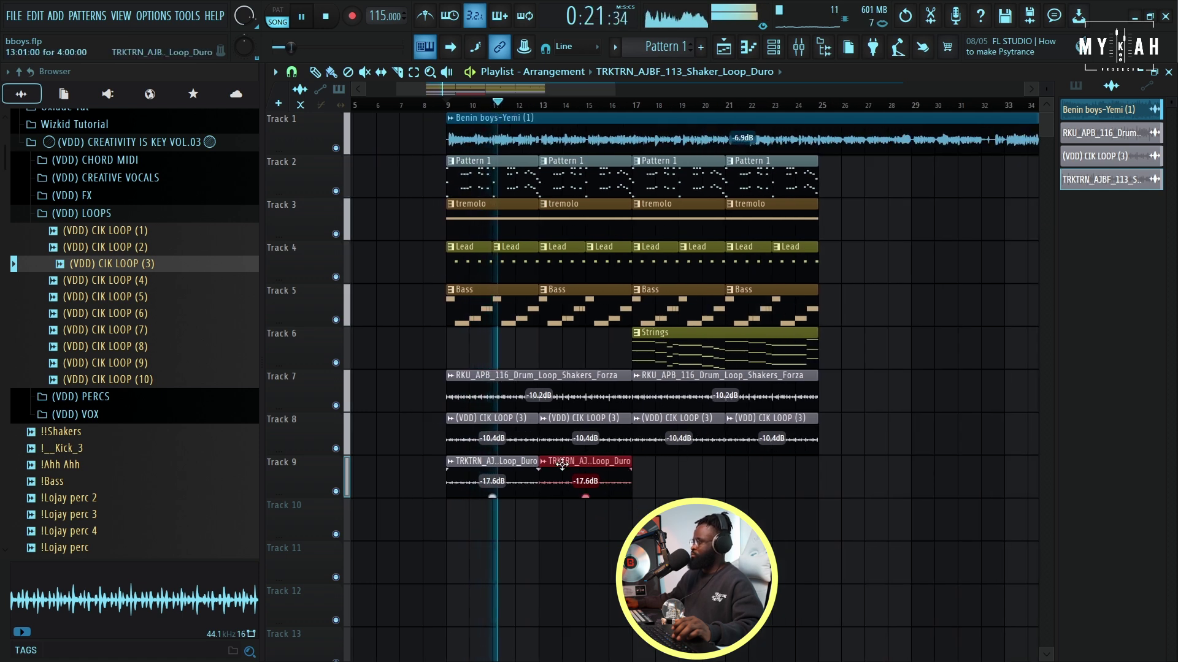
{"action": "key", "text": "ctrl+b"}
{"action": "key", "text": "ctrl+b"}
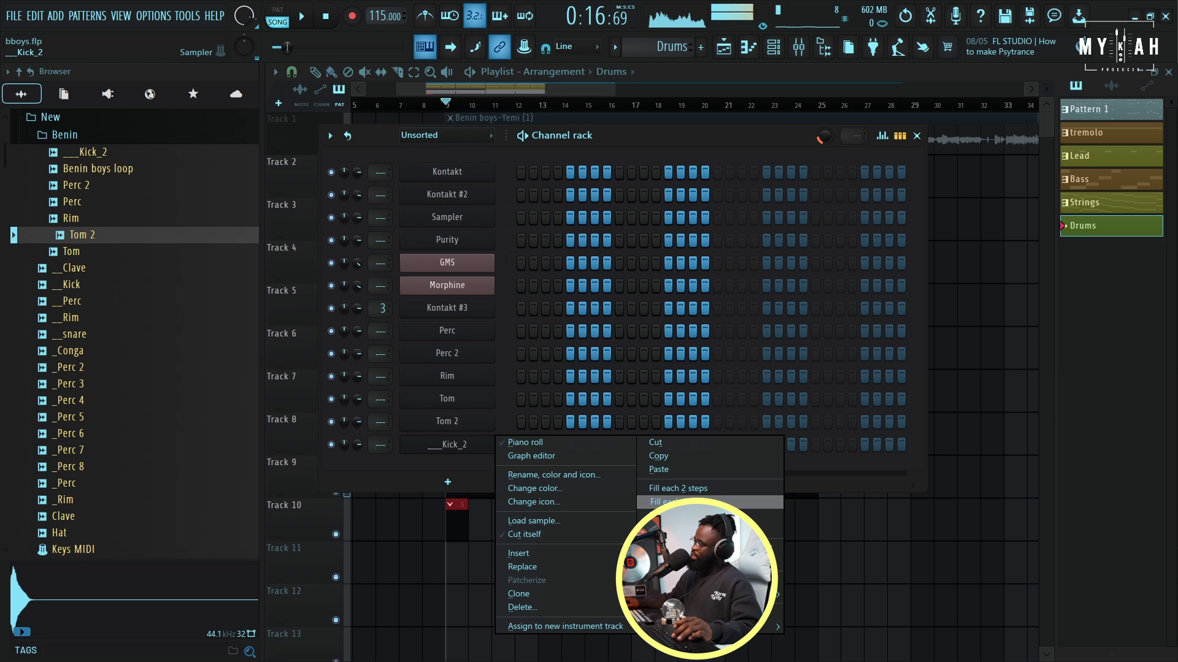
- In the Drums pattern, fill ___Kick_2 with a hit on every beat and duplicate the bar into bar 2
{"action": "left_click", "coordinate": [662, 502]}
{"action": "right_click", "coordinate": [500, 431]}
{"action": "left_click", "coordinate": [521, 442]}
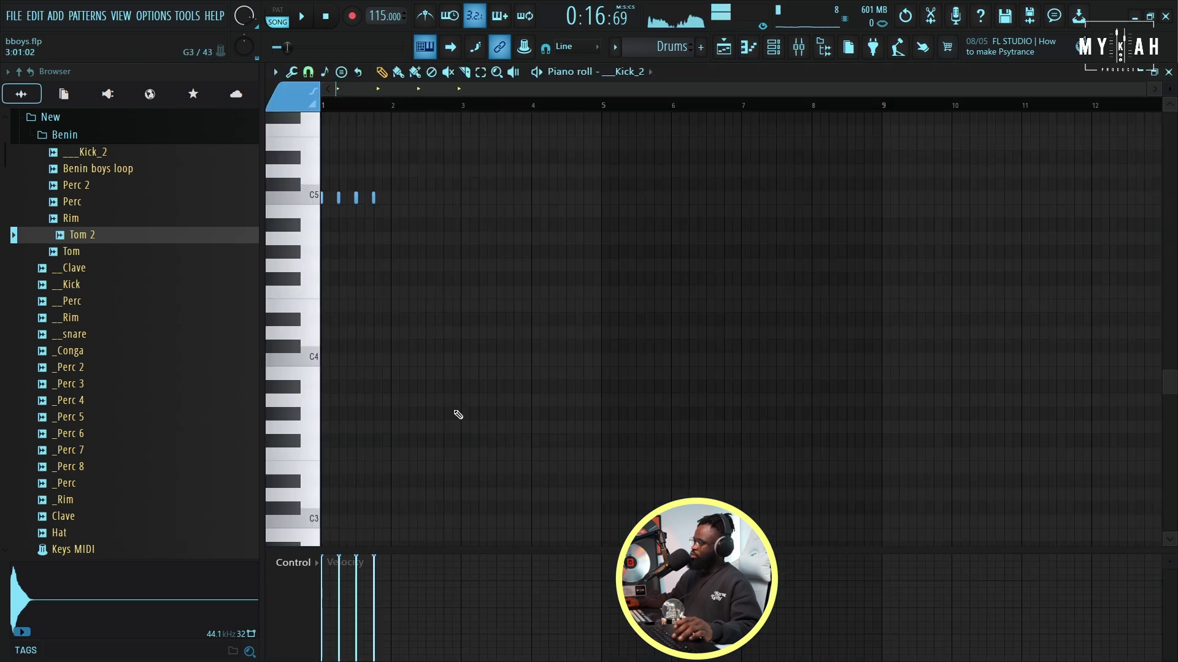
{"action": "key", "text": "ctrl+a"}
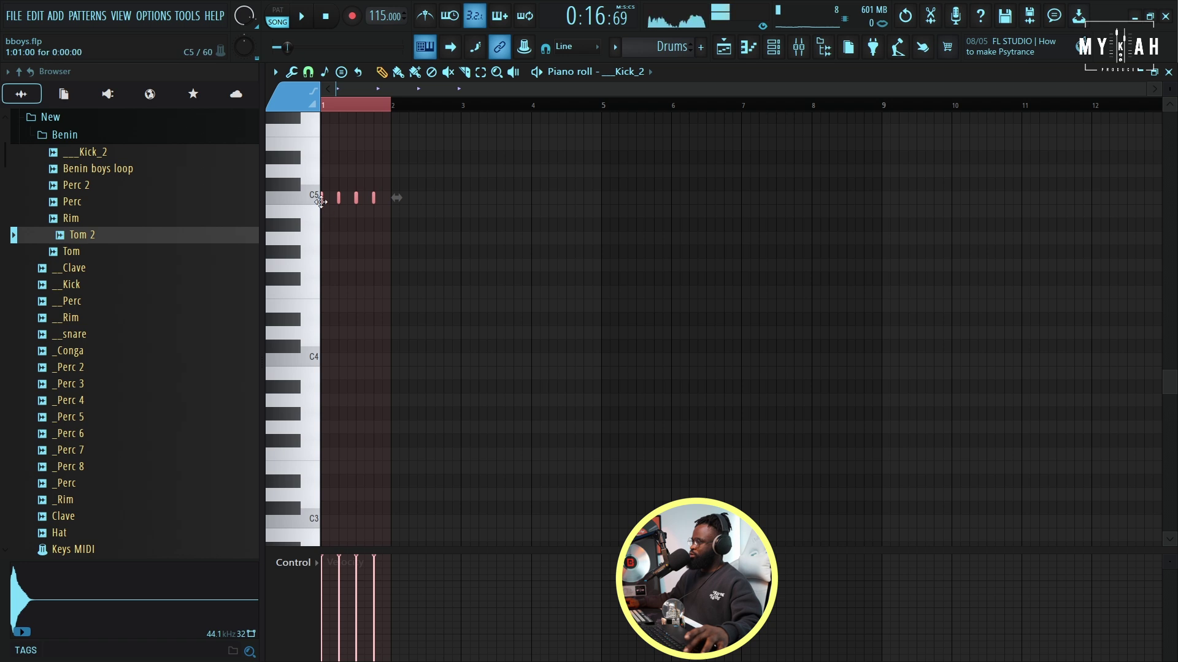
{"action": "left_click_drag", "start_coordinate": [399, 213], "coordinate": [394, 209]}
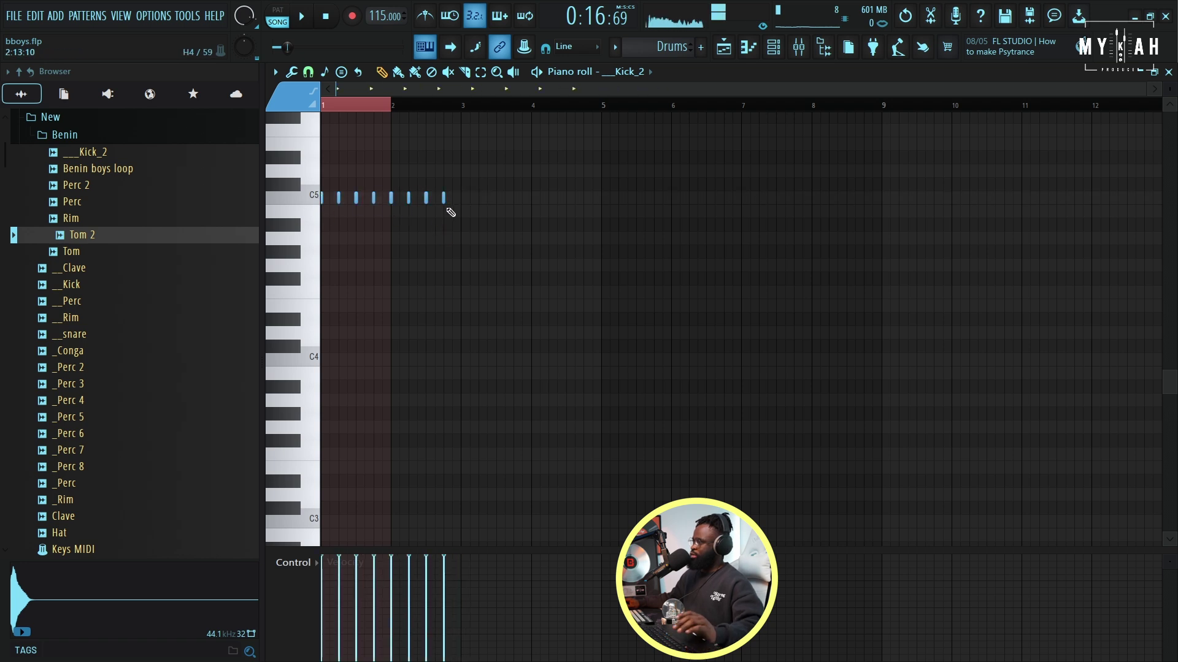
- Sequence the Rim hits across the two-bar Drums pattern, place it on Track 10 at bar 9 and play the song
{"action": "left_click", "coordinate": [781, 47]}
{"action": "key", "text": "space"}
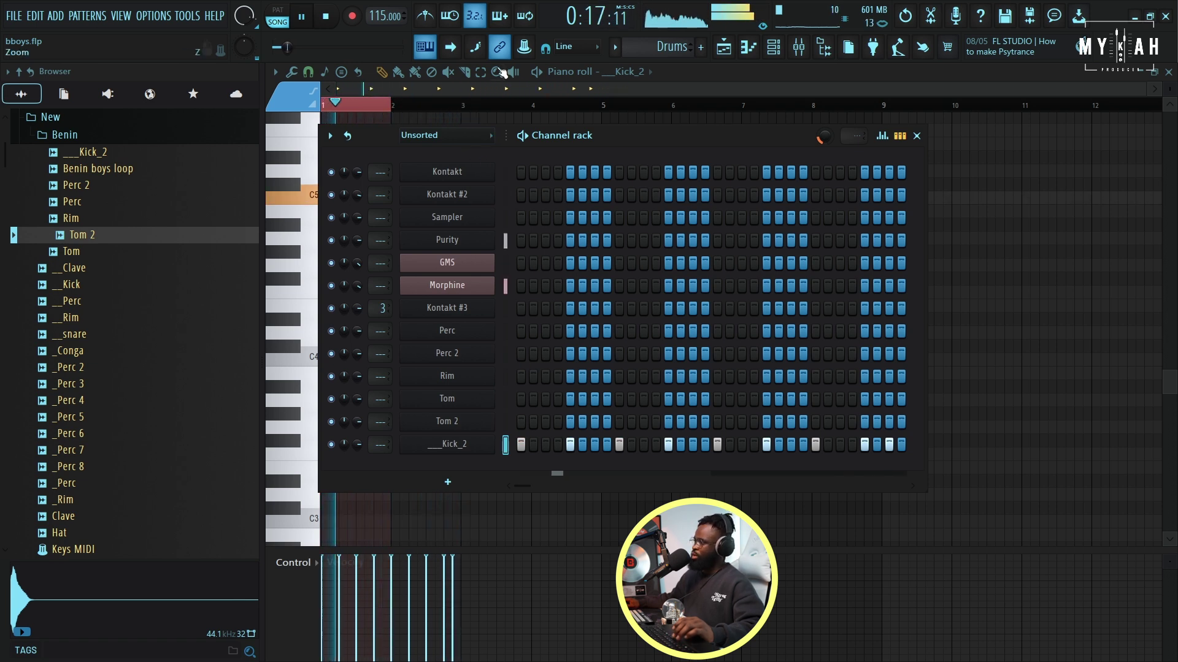
{"action": "left_click", "coordinate": [725, 47]}
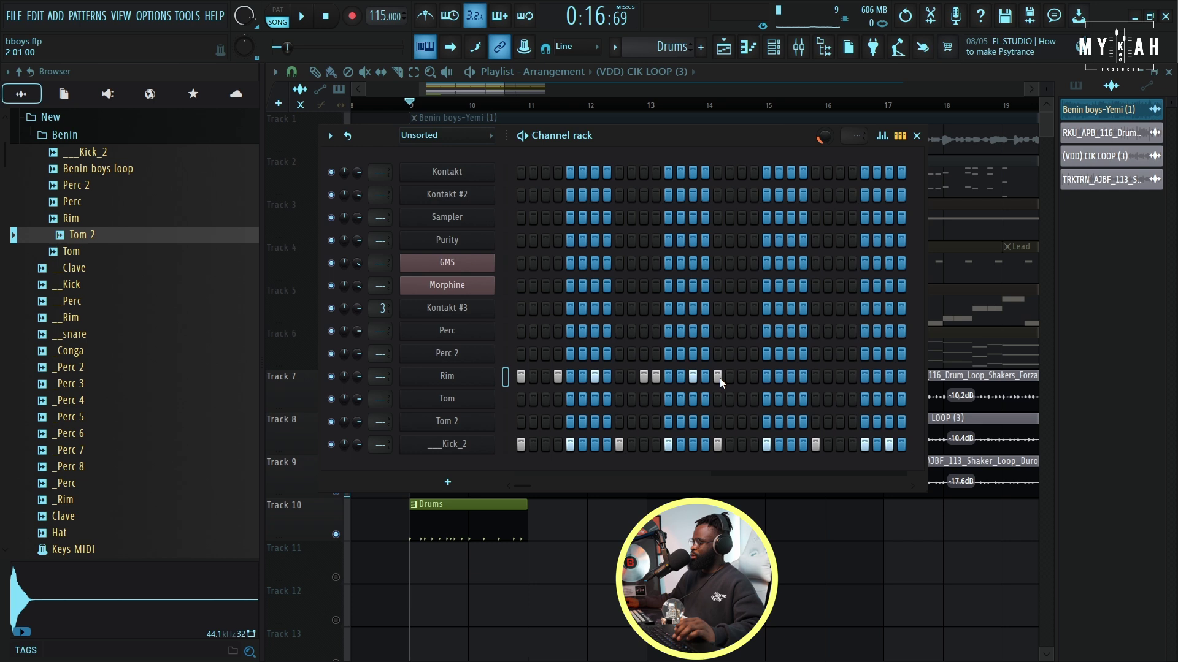
{"action": "key", "text": "space"}
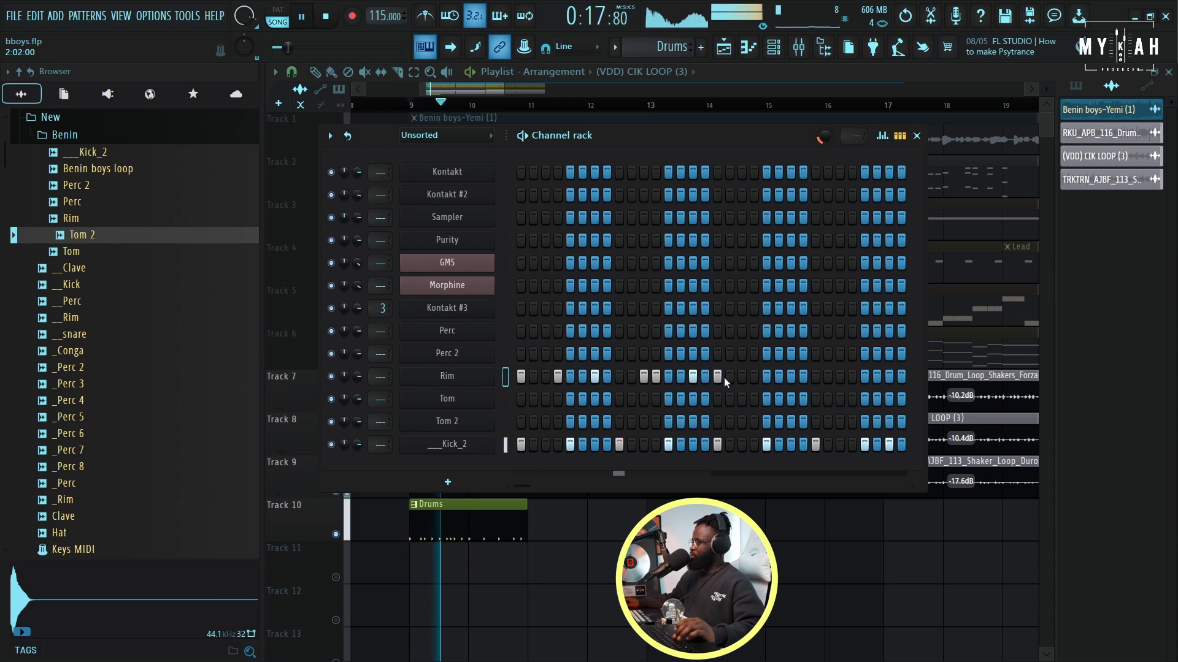
{"action": "key", "text": "space"}
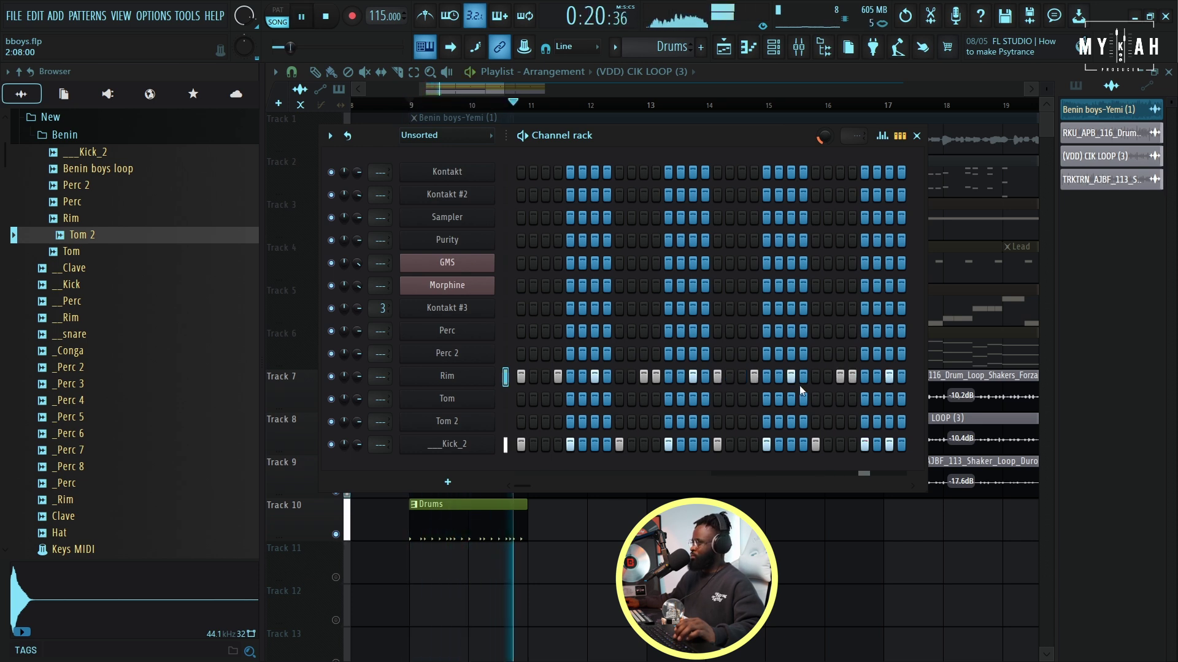
- Add Perc hits on steps 4 and 20 of the two-bar Drums pattern and audition them against the song
{"action": "key", "text": "space"}
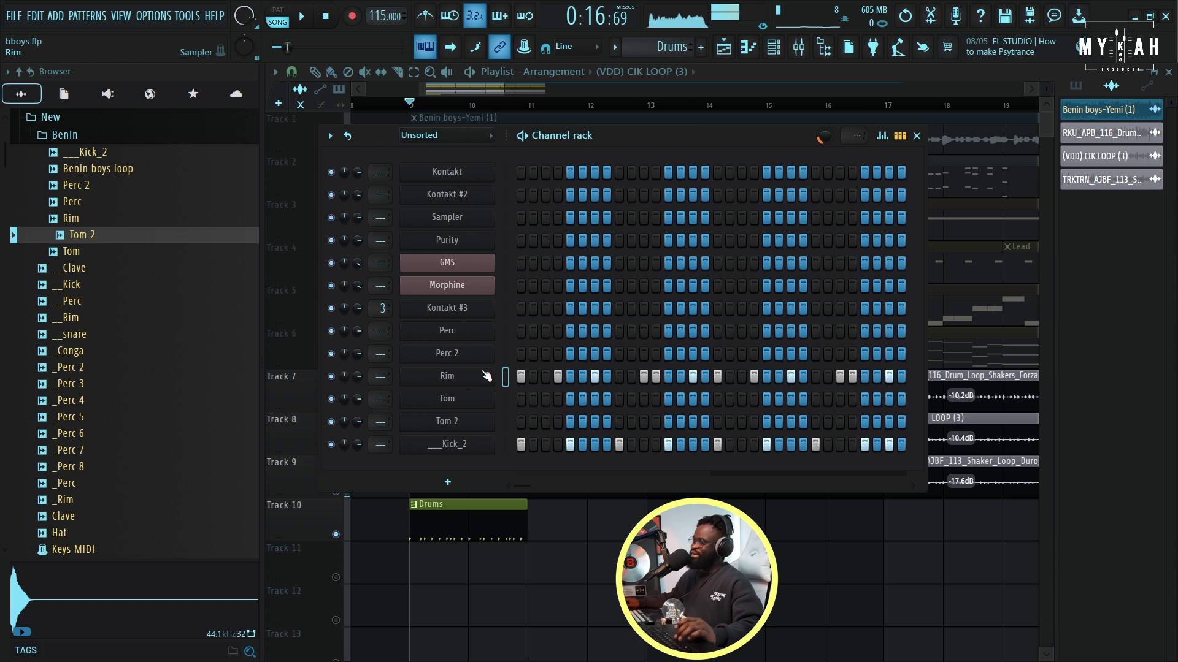
{"action": "left_click", "coordinate": [557, 332]}
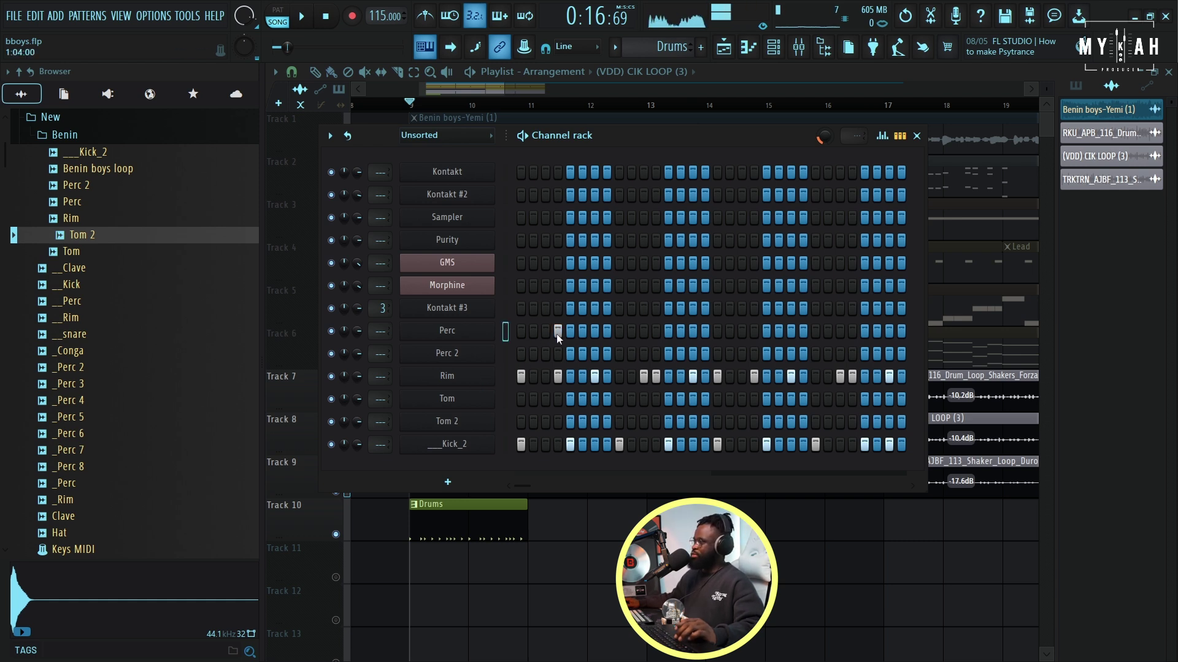
{"action": "key", "text": "space"}
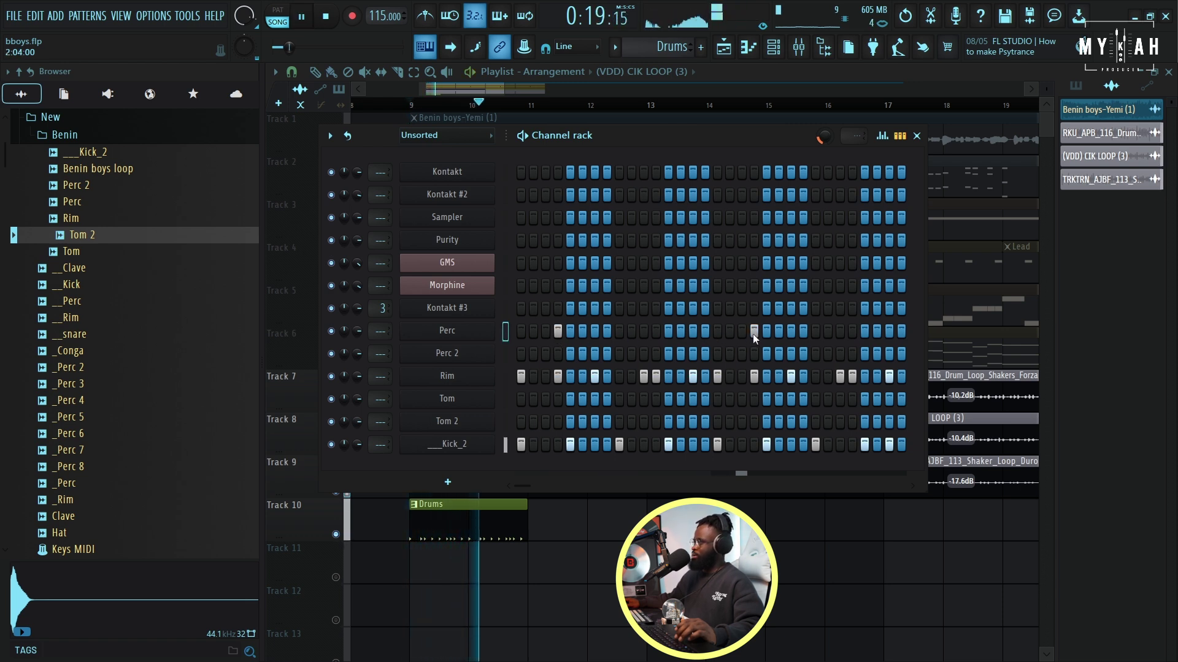
{"action": "key", "text": "space"}
- Add paired Perc 2 hits on steps 11–12 and 27–28 of the Drums pattern
{"action": "left_click_drag", "start_coordinate": [649, 355], "coordinate": [657, 356]}
{"action": "key", "text": "space"}
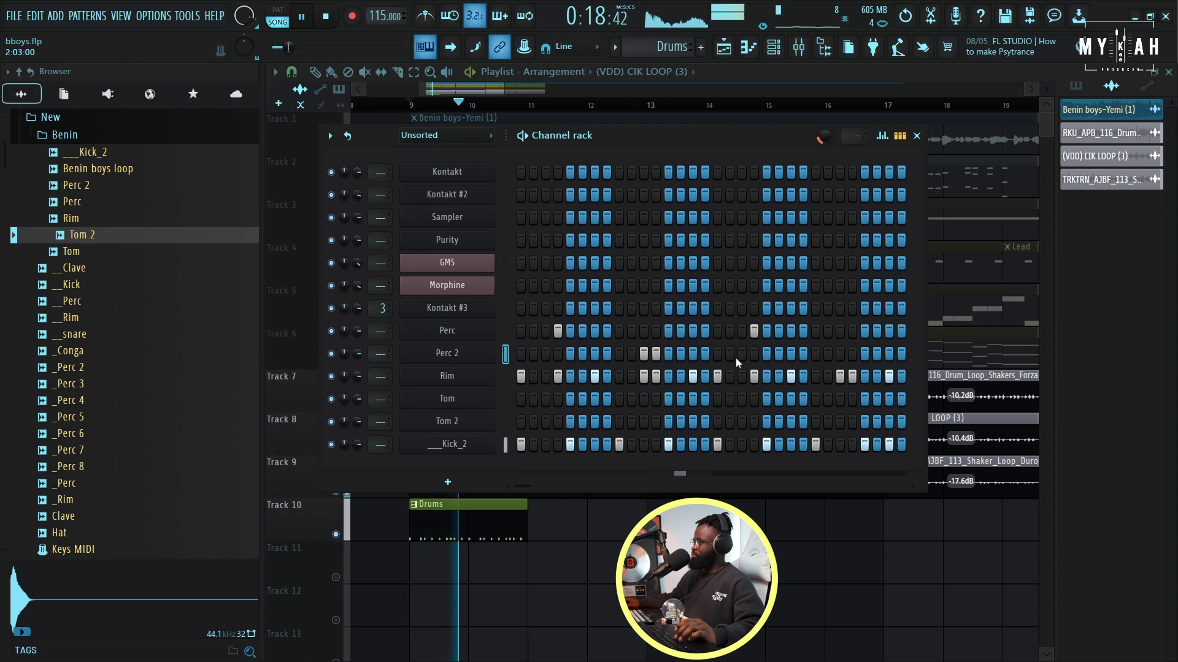
{"action": "left_click_drag", "start_coordinate": [839, 356], "coordinate": [853, 356]}
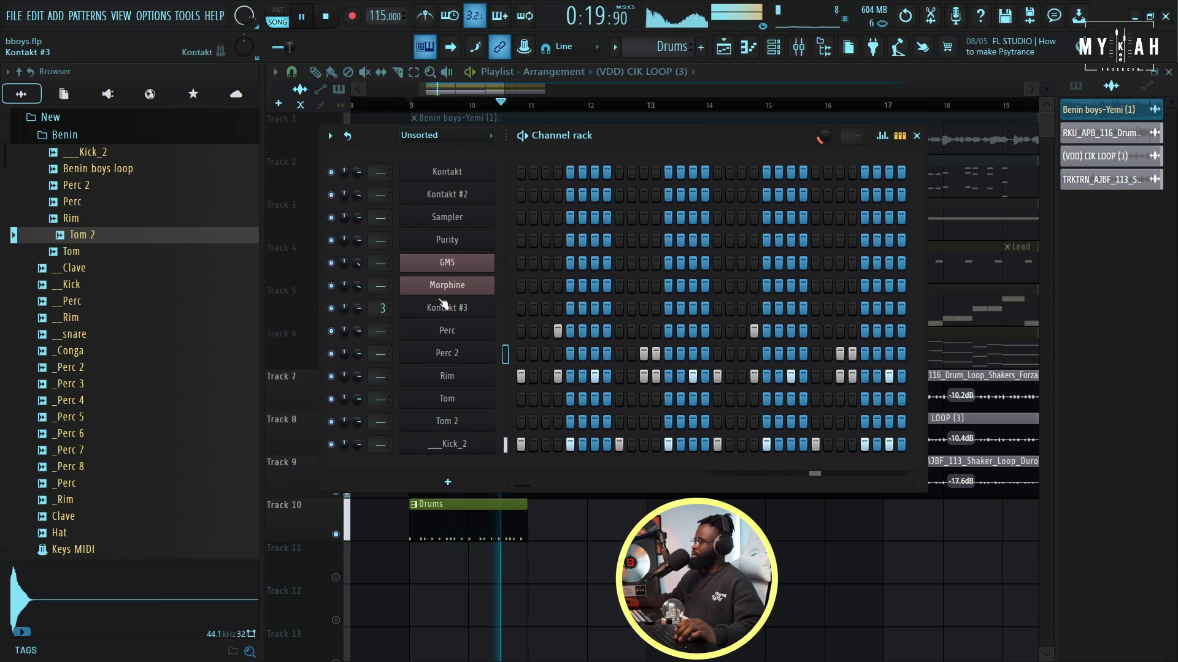
{"action": "left_click", "coordinate": [466, 112]}
{"action": "key", "text": "space"}
{"action": "left_click", "coordinate": [541, 539]}
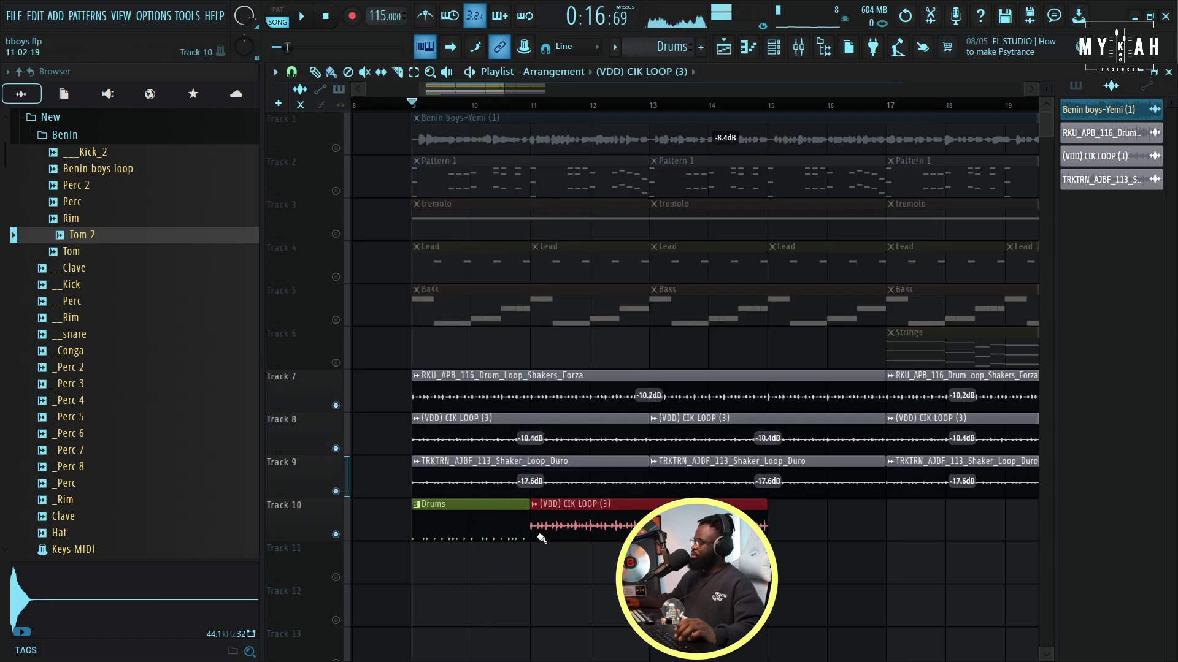
{"action": "key", "text": "ctrl+z"}
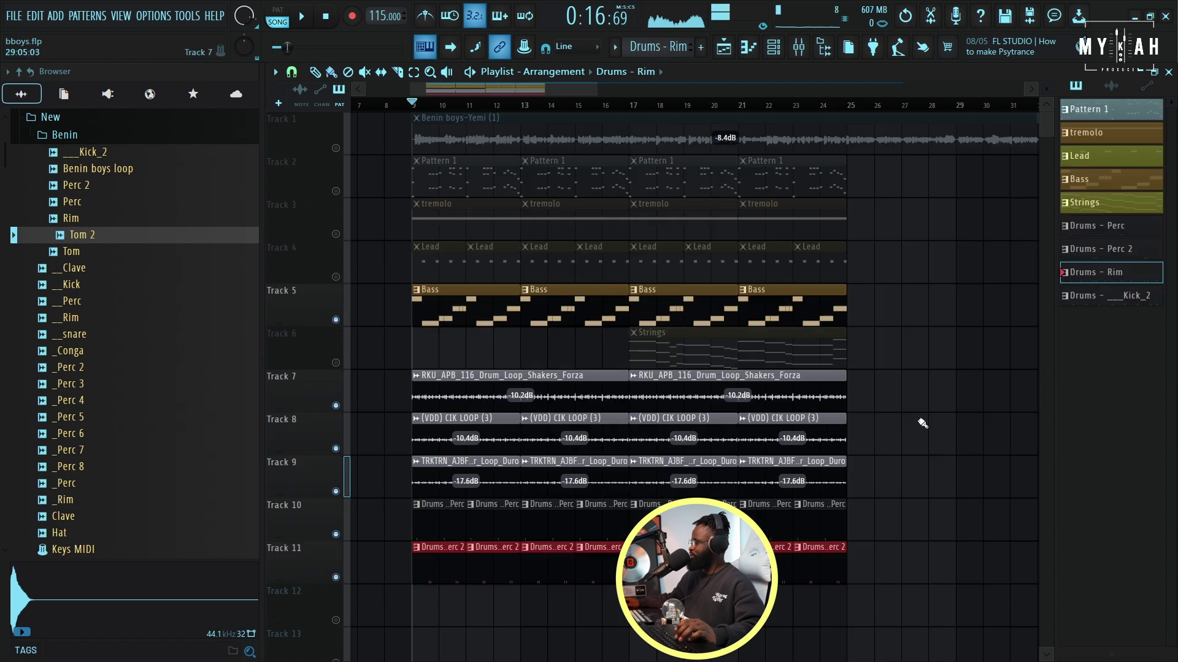
- Fill Track 12 with Drums - Rim clips from bar 9 to bar 25 and unmute the track
{"action": "left_click_drag", "start_coordinate": [412, 619], "coordinate": [772, 619]}
{"action": "left_click", "coordinate": [336, 621]}
{"action": "key", "text": "space"}
- Fill Track 13 with Drums - ___Kick_2 clips from bar 9 to bar 25 and unmute the track
{"action": "scroll", "coordinate": [620, 509], "scroll_direction": "down", "scroll_amount": 3}
{"action": "left_click", "coordinate": [1108, 298]}
{"action": "key", "text": "space"}
{"action": "left_click_drag", "start_coordinate": [421, 526], "coordinate": [824, 523]}
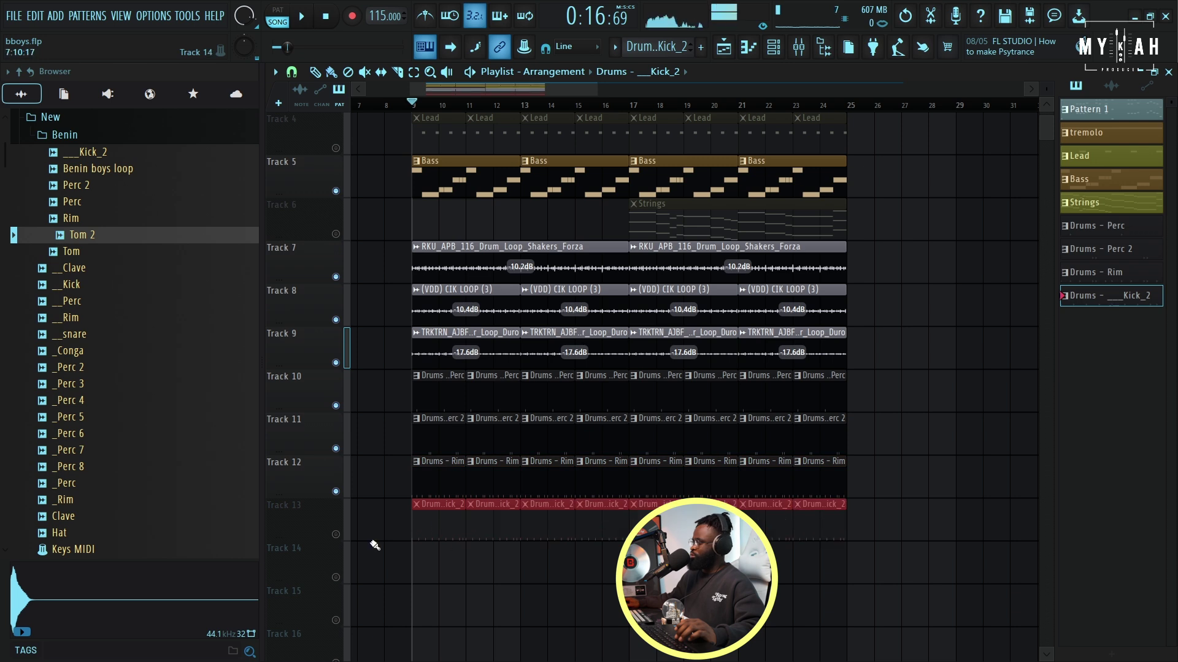
{"action": "left_click", "coordinate": [335, 534]}
- Route the ___Kick_2 channel to mixer track 5
{"action": "left_click", "coordinate": [773, 46]}
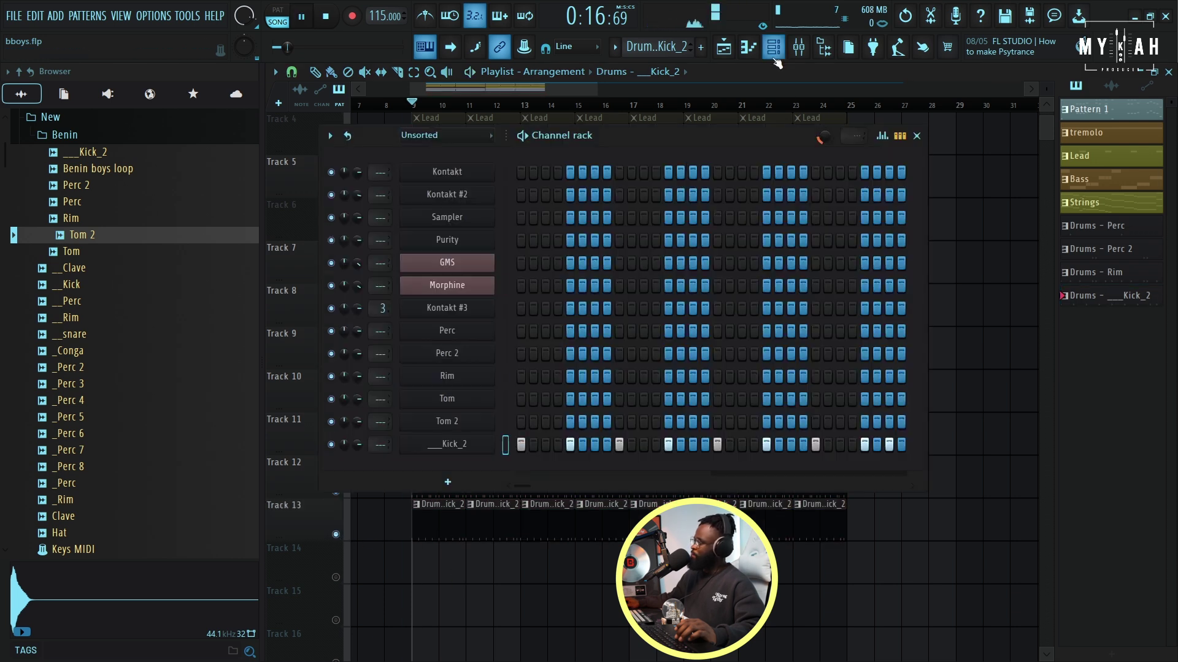
{"action": "left_click", "coordinate": [450, 443]}
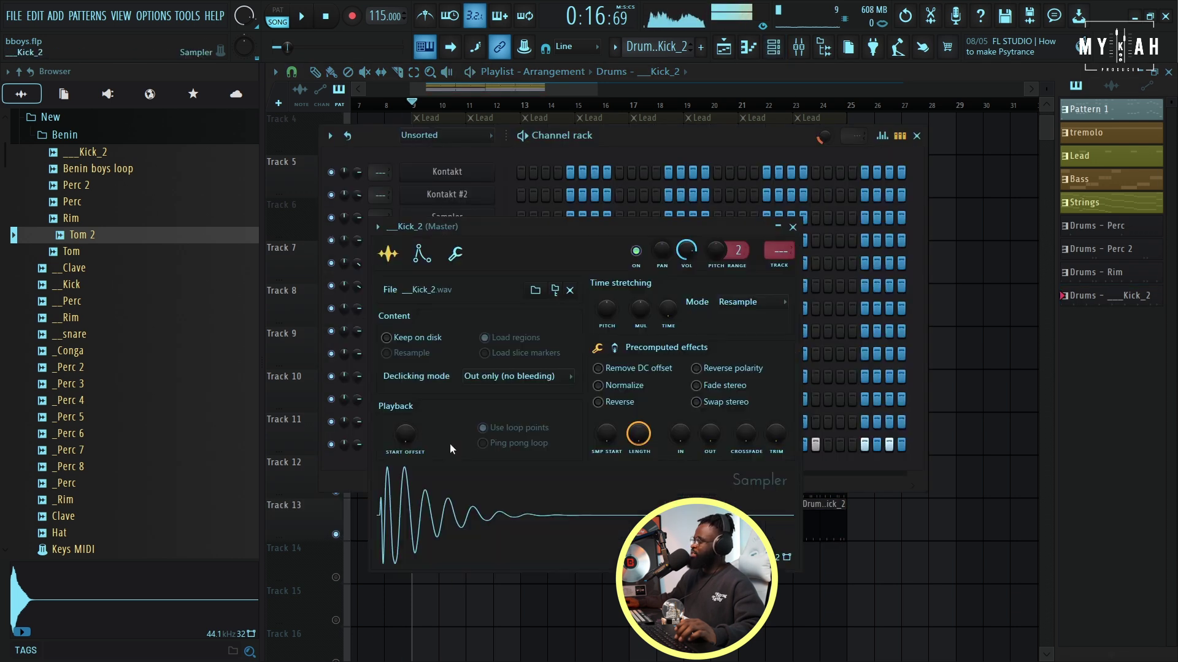
{"action": "left_click", "coordinate": [778, 266]}
- Render the Bass pattern to audio and replace its playlist clips on Track 5
{"action": "left_click", "coordinate": [724, 54]}
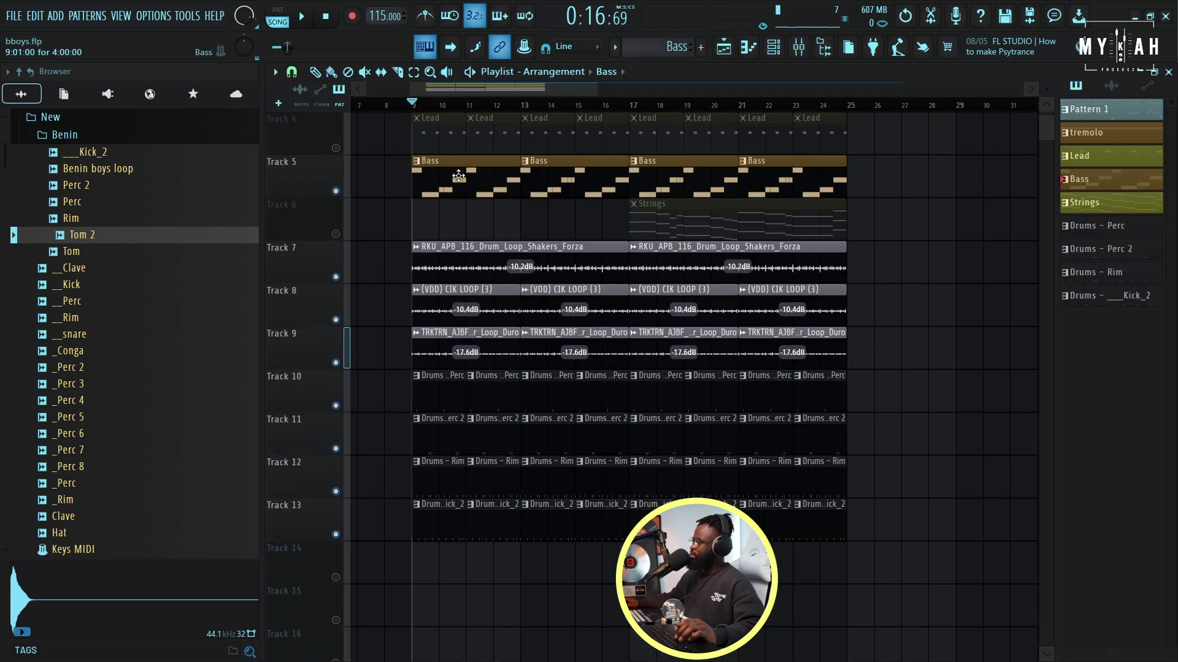
{"action": "right_click", "coordinate": [1096, 183]}
{"action": "left_click", "coordinate": [1070, 450]}
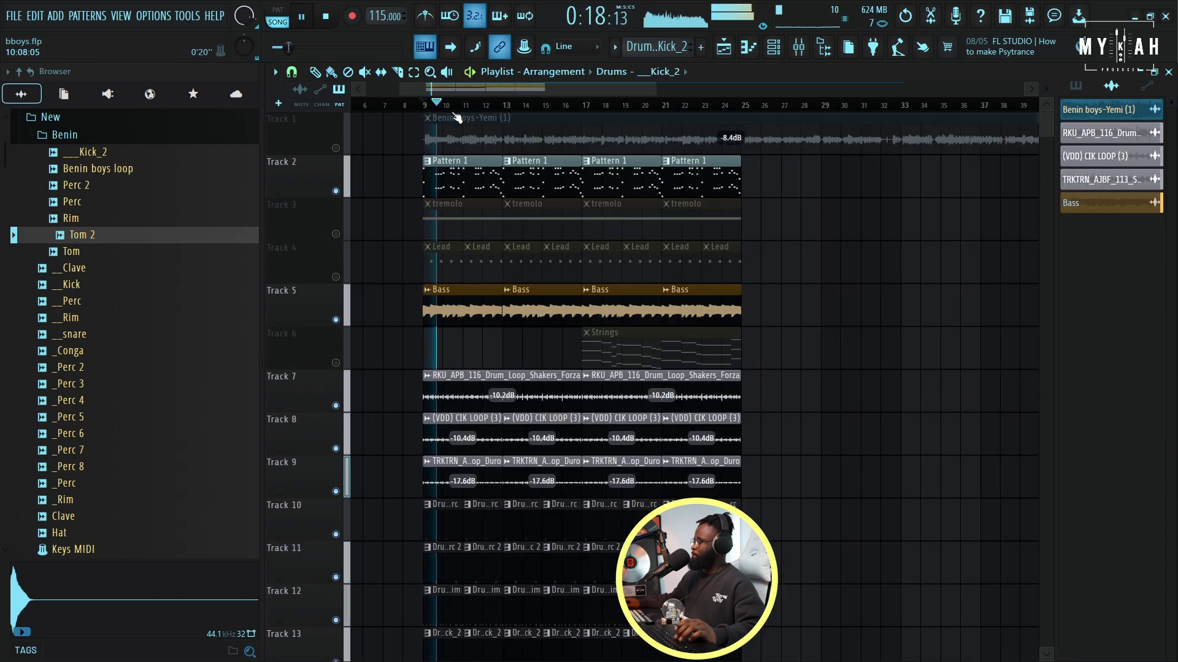
- Raise the velocity of both Perc notes to maximum in the Drums - Perc pattern's piano roll
{"action": "left_click_drag", "start_coordinate": [1045, 98], "coordinate": [1046, 117]}
{"action": "left_click", "coordinate": [441, 433]}
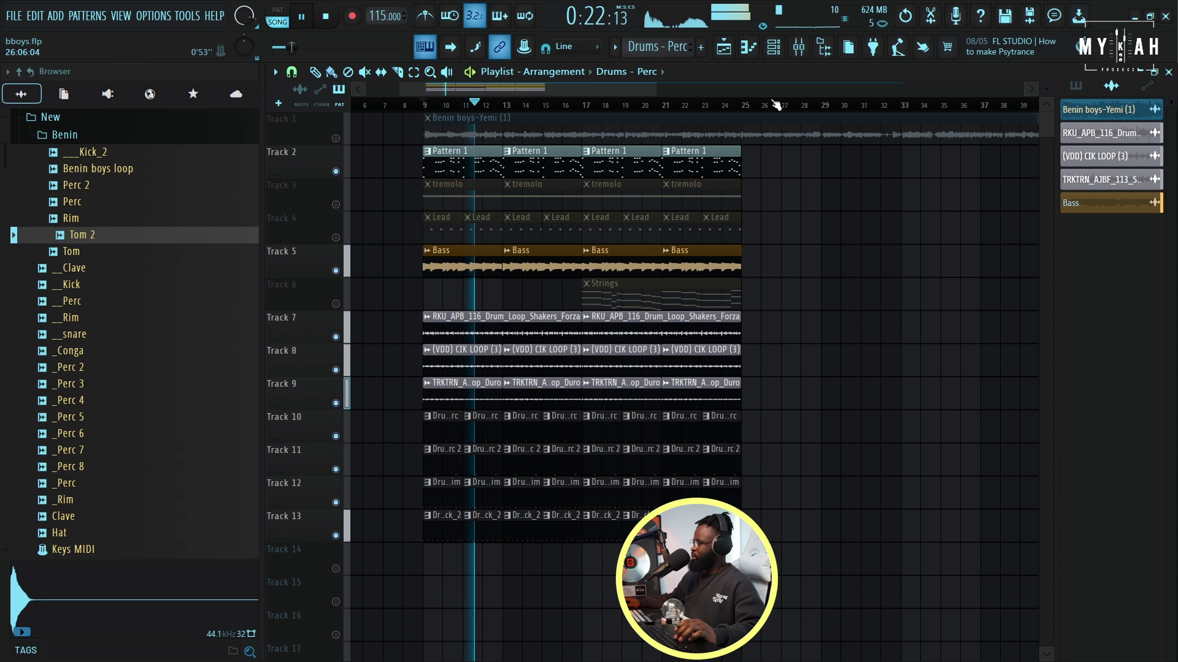
{"action": "left_click", "coordinate": [774, 49]}
{"action": "key", "text": "space"}
{"action": "right_click", "coordinate": [504, 331]}
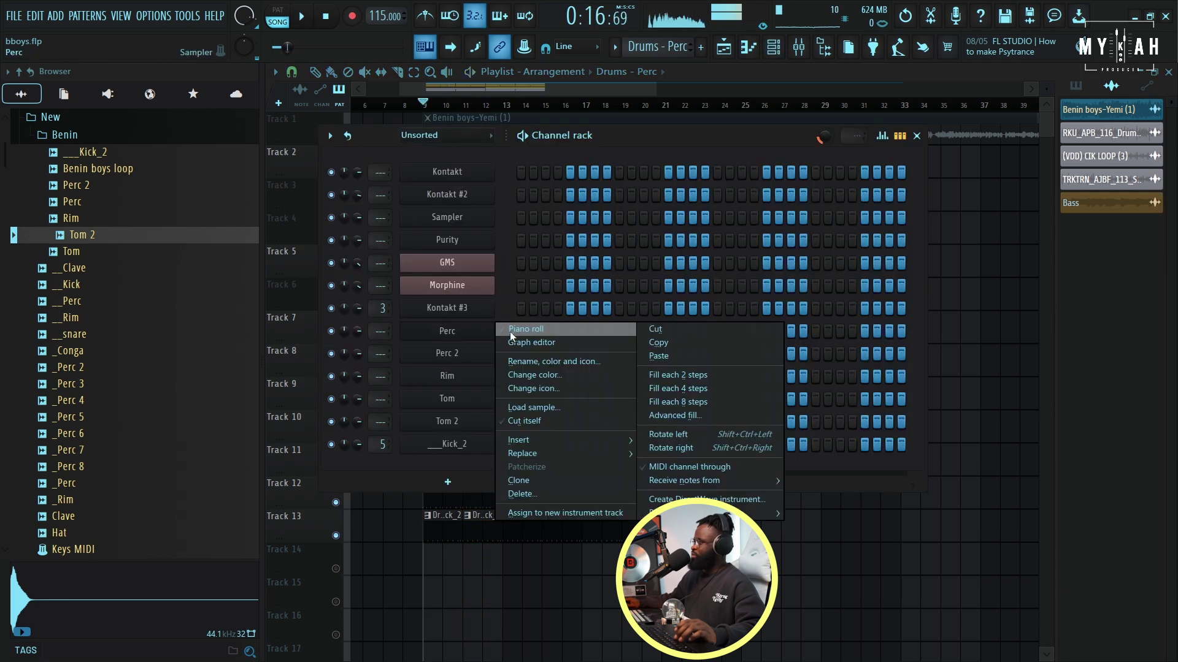
{"action": "left_click", "coordinate": [527, 329]}
{"action": "key", "text": "space"}
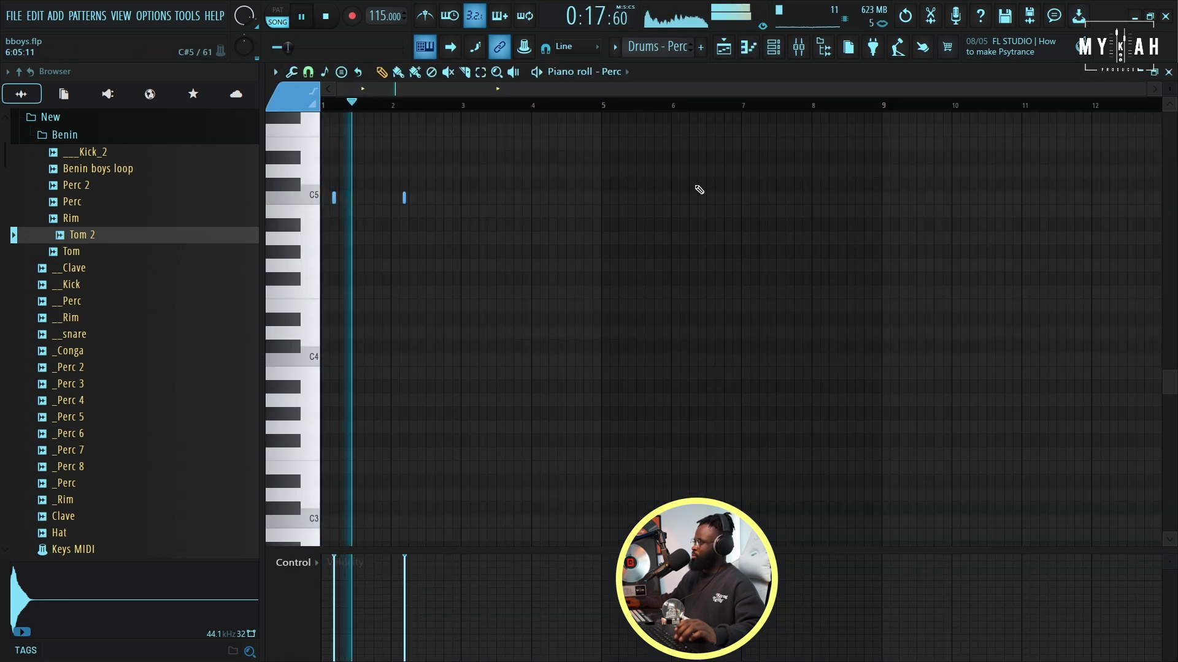
- Raise the velocity of the first note in each Perc 2 pair to about 90% in the piano roll
{"action": "key", "text": "F5"}
{"action": "left_click", "coordinate": [452, 461]}
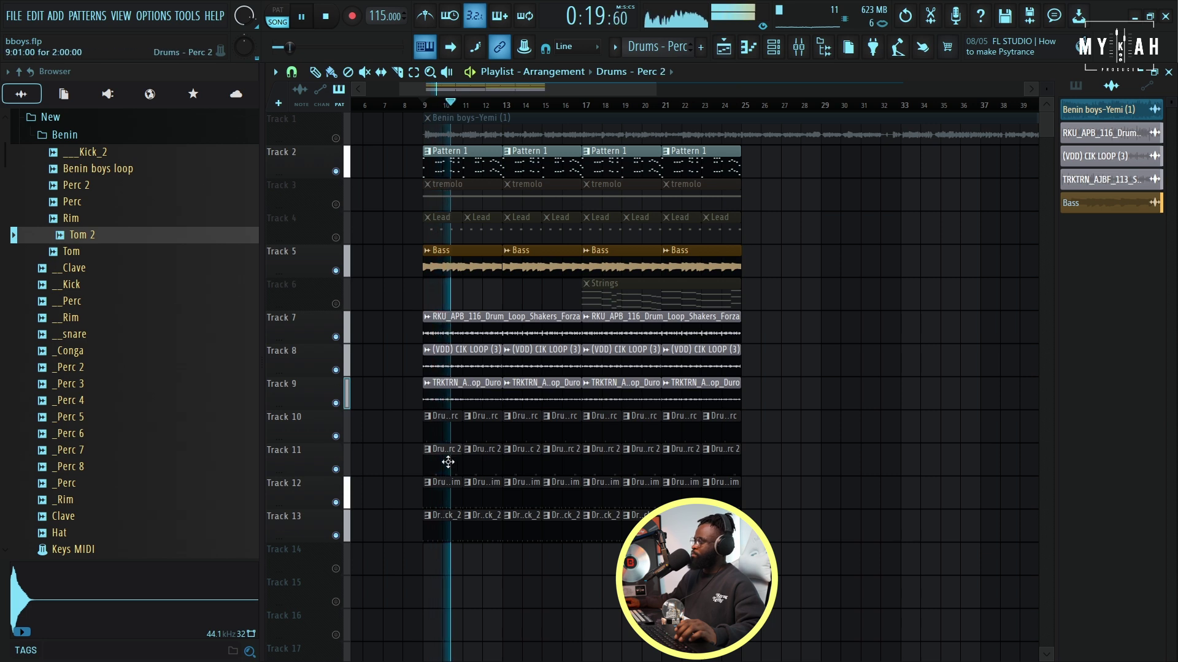
{"action": "left_click", "coordinate": [782, 53]}
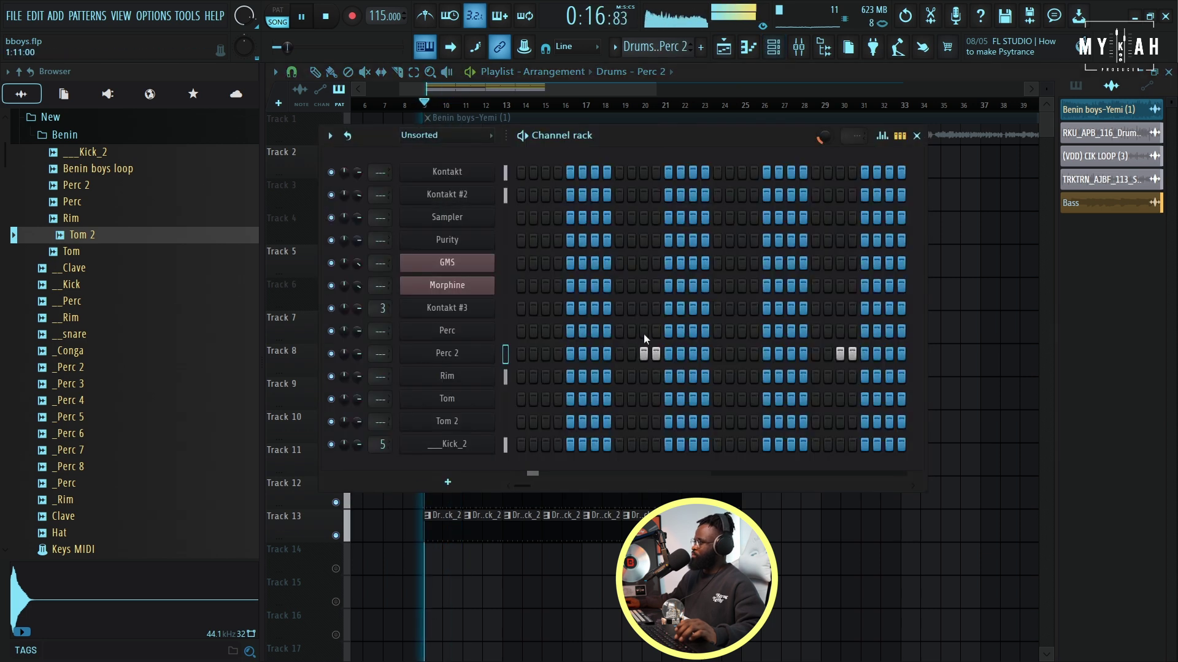
{"action": "right_click", "coordinate": [498, 360]}
{"action": "left_click", "coordinate": [517, 354]}
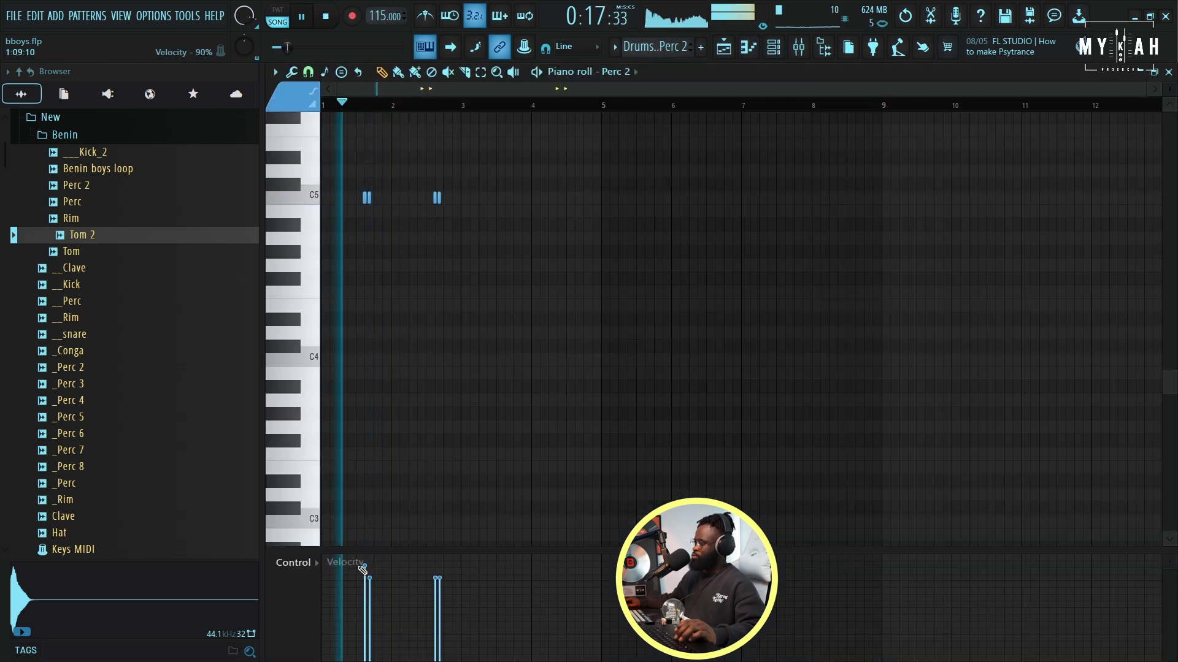
{"action": "left_click_drag", "start_coordinate": [432, 573], "coordinate": [434, 563]}
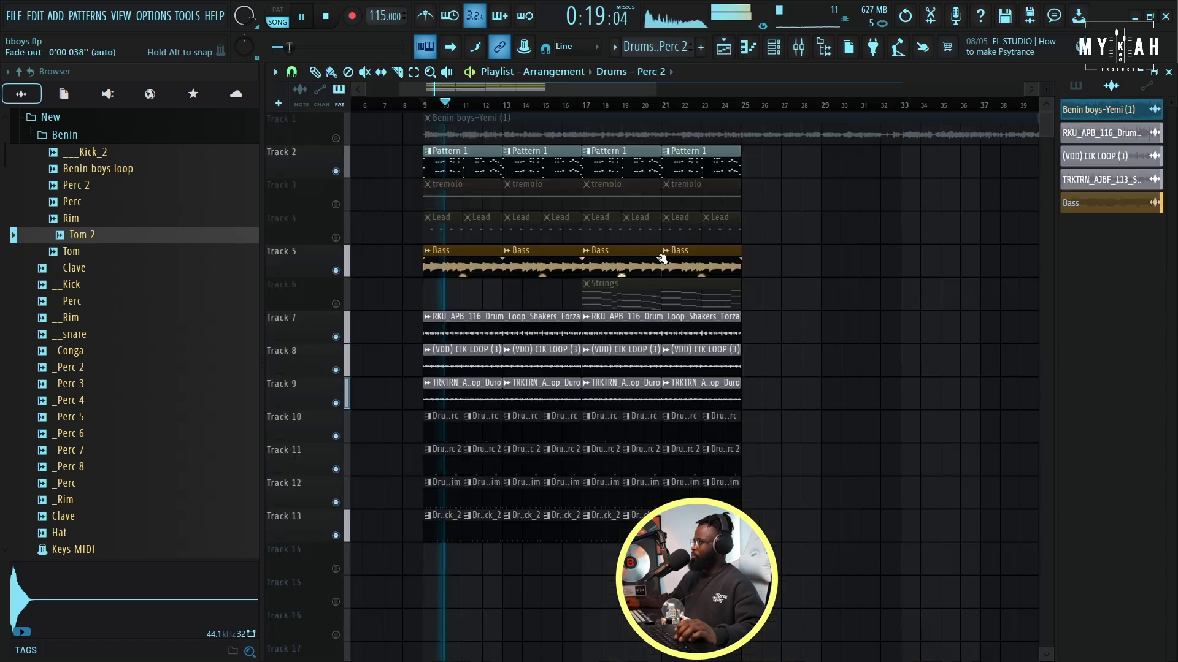
- Unmute the Lead, tremolo and Strings tracks while the song plays
{"action": "left_click", "coordinate": [349, 241]}
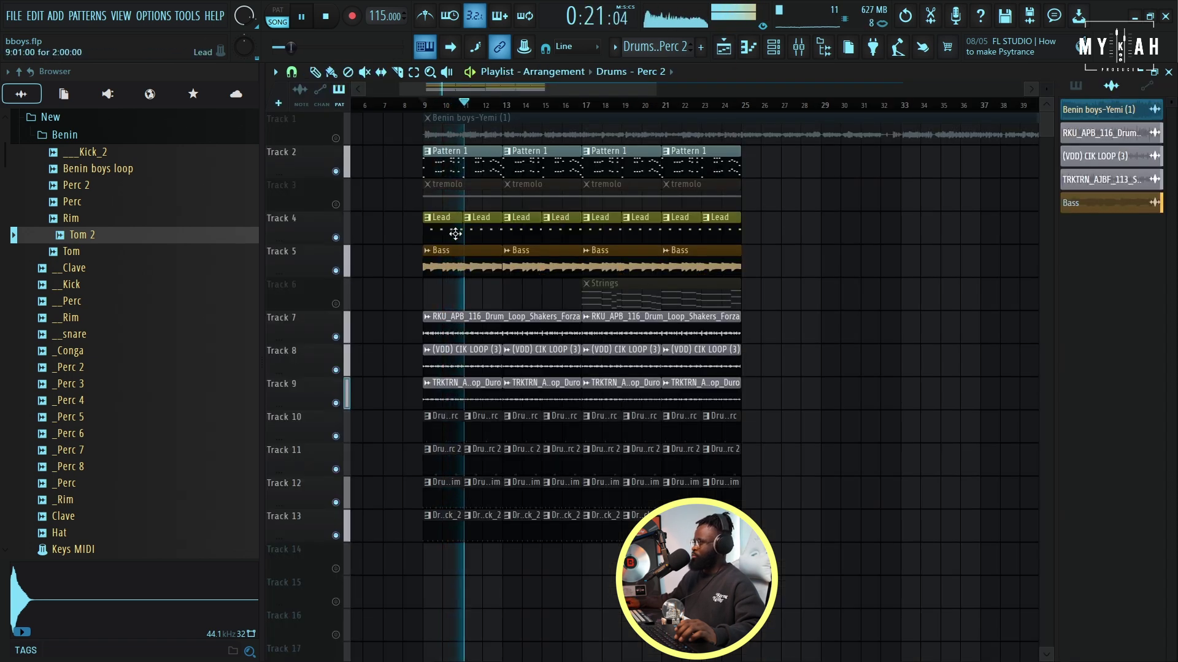
{"action": "left_click", "coordinate": [347, 210]}
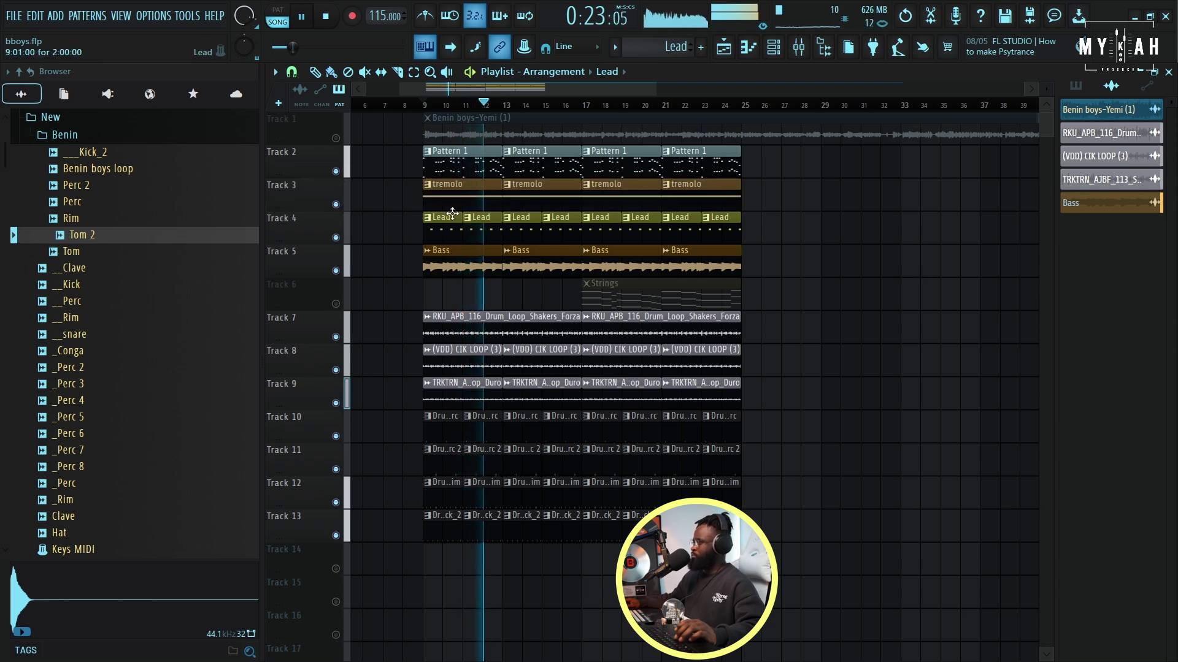
{"action": "scroll", "coordinate": [619, 126], "scroll_direction": "down", "scroll_amount": 2}
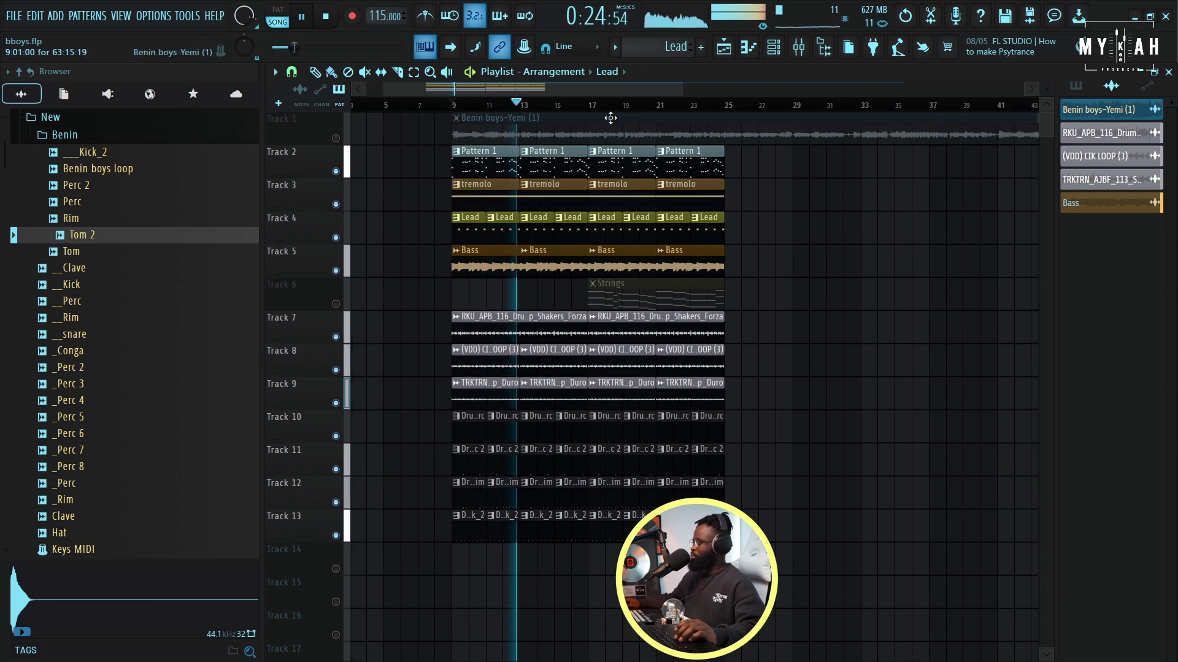
{"action": "left_click", "coordinate": [344, 305]}
- Assign a random color to the Drums - Perc pattern
{"action": "left_click_drag", "start_coordinate": [1046, 89], "coordinate": [1047, 95]}
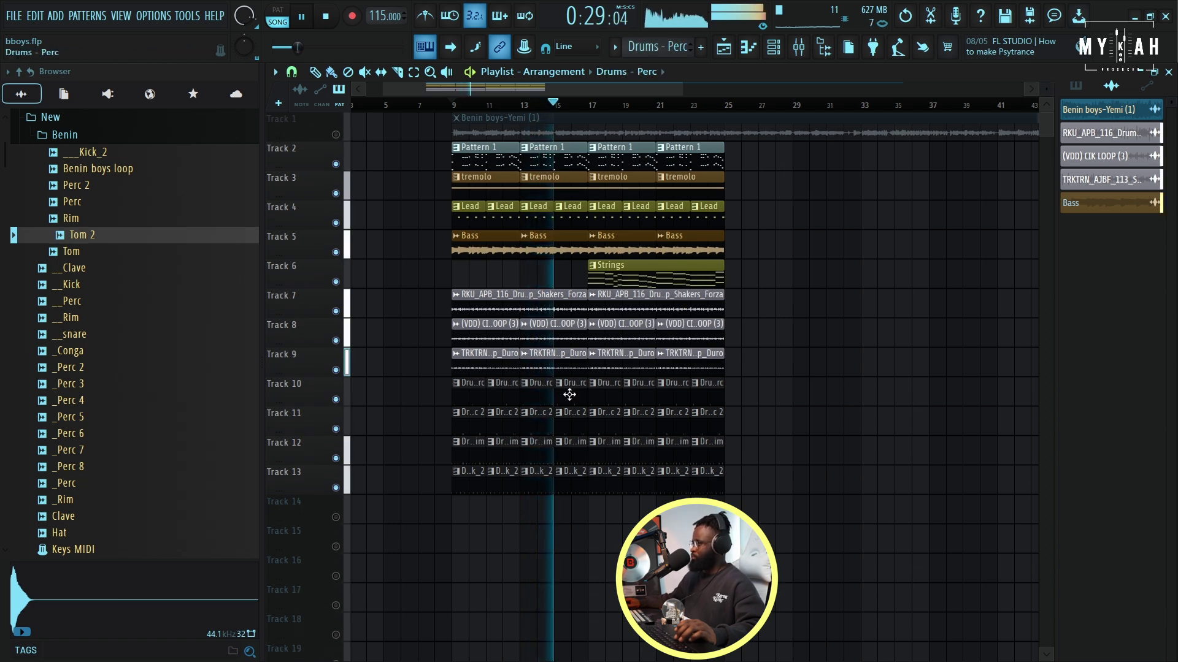
{"action": "left_click", "coordinate": [1076, 85]}
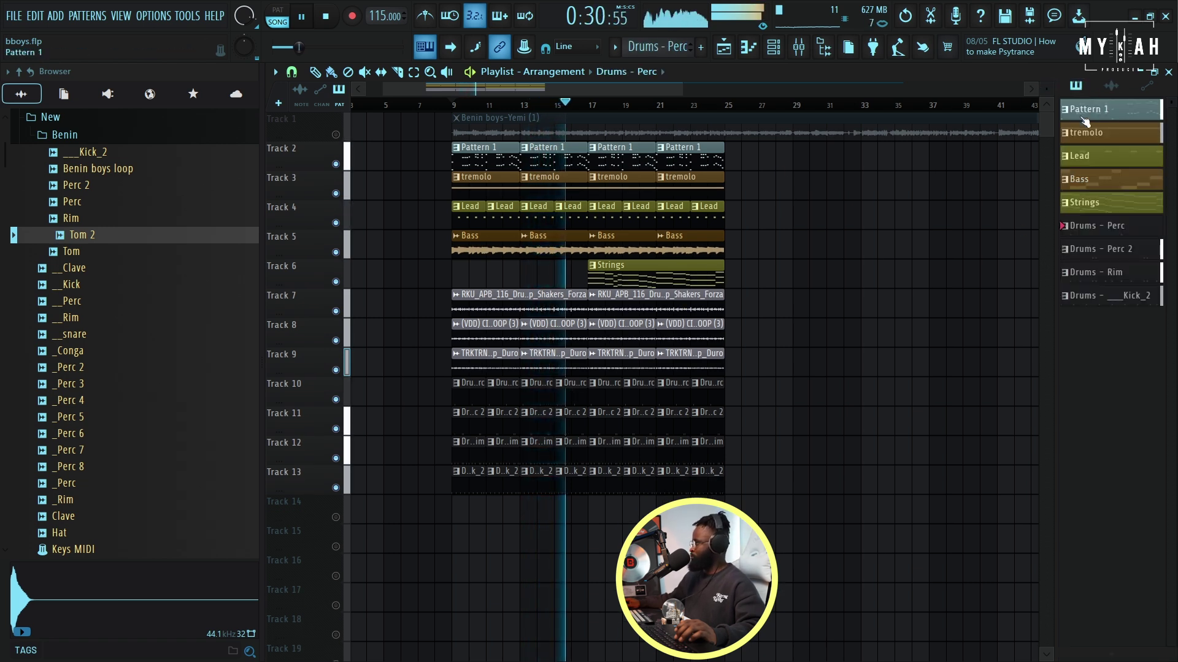
{"action": "right_click", "coordinate": [1098, 226]}
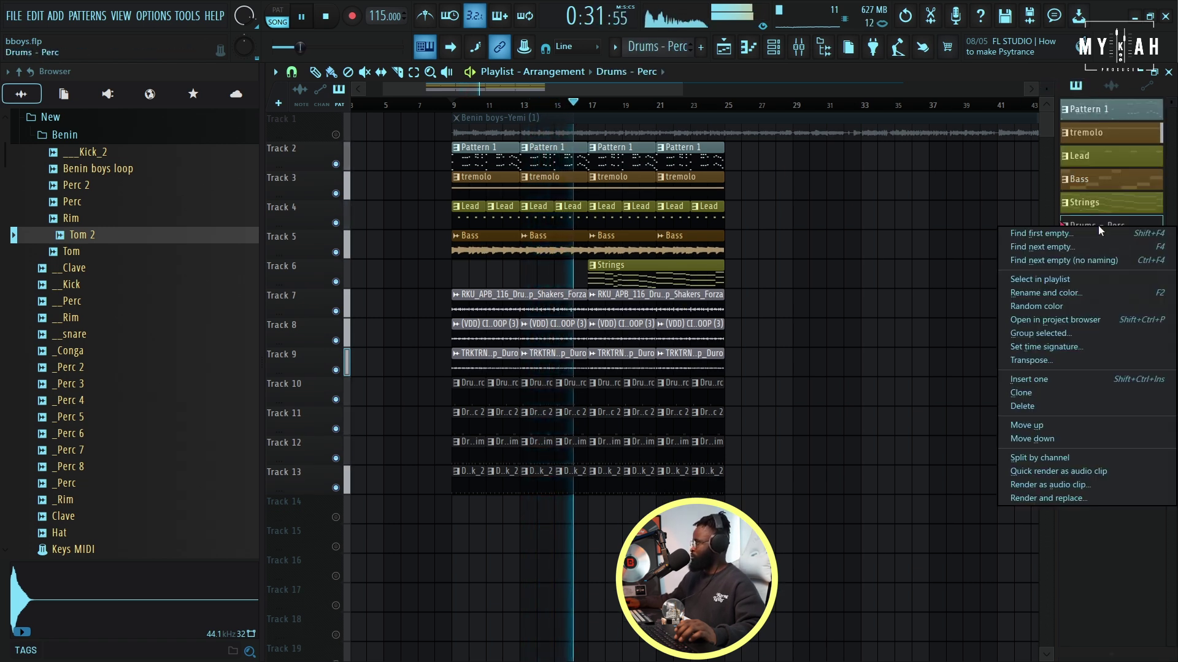
{"action": "left_click", "coordinate": [1036, 306]}
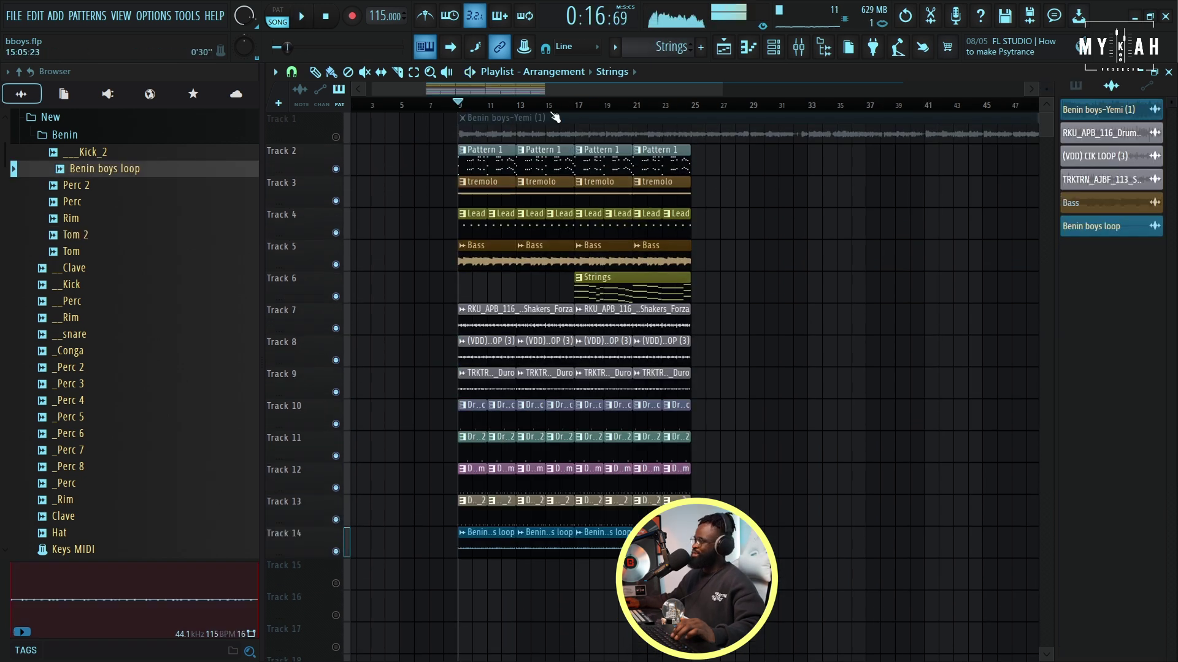
- Add DSP_SS_112_cymbal_crash_sete to Track 15 from bar 15 to bar 19 and adjust its time-stretching mode and time
{"action": "scroll", "coordinate": [555, 116], "scroll_direction": "up", "scroll_amount": 3}
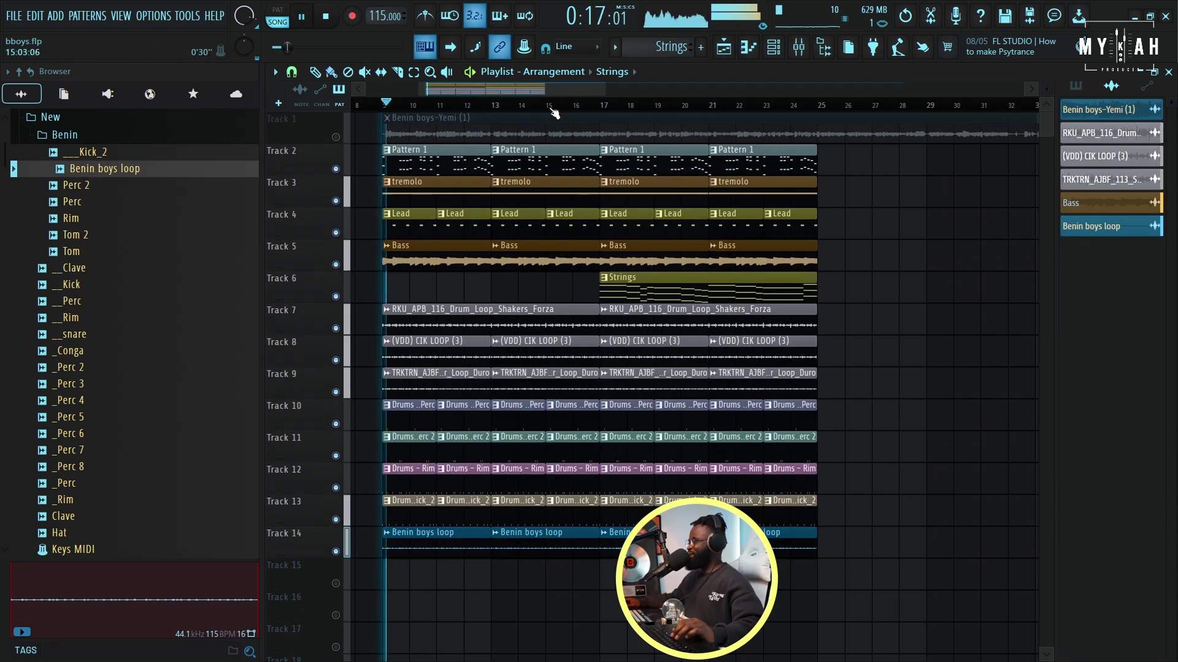
{"action": "scroll", "coordinate": [524, 376], "scroll_direction": "down", "scroll_amount": 5}
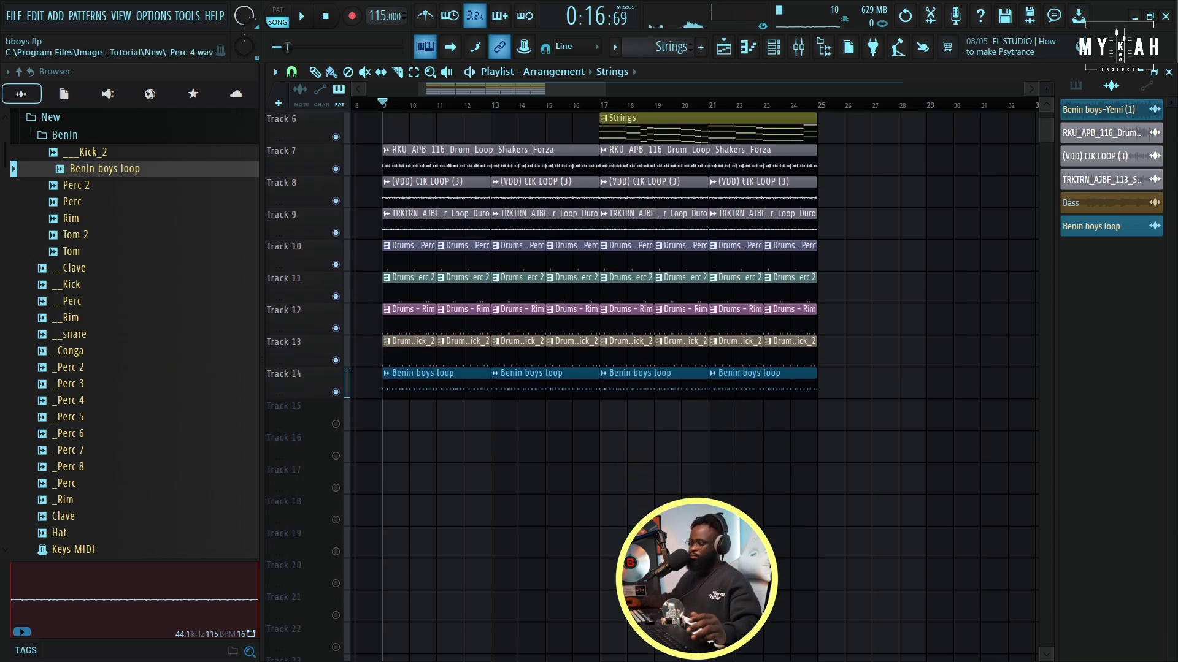
{"action": "key", "text": "alt+Tab"}
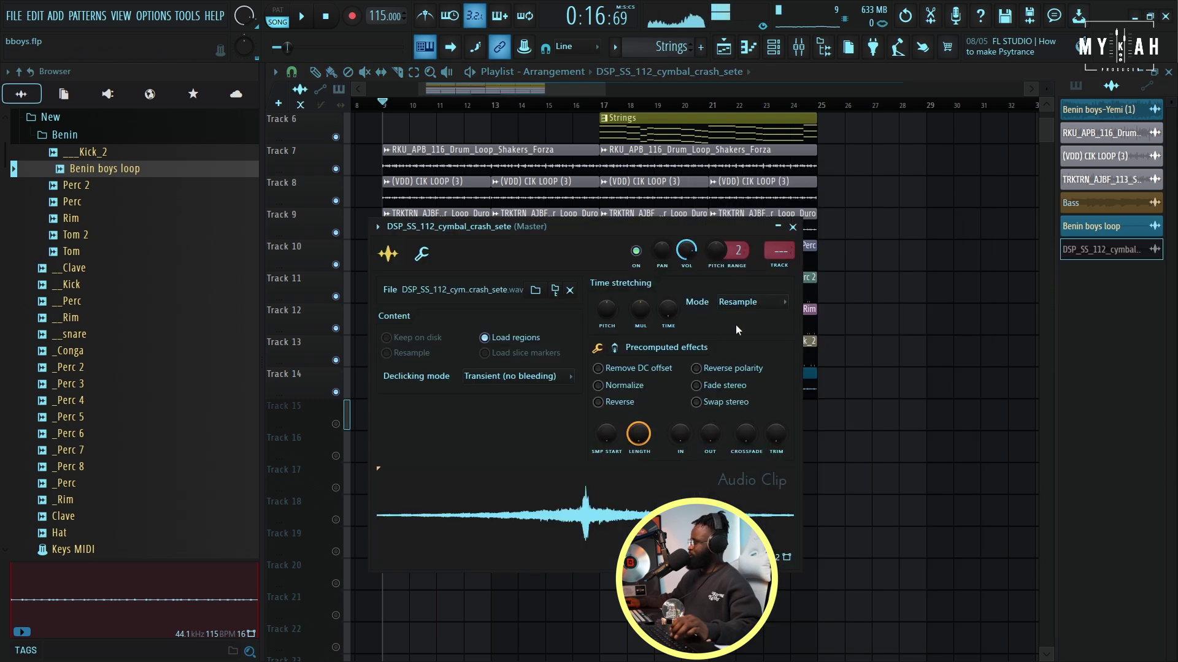
{"action": "left_click", "coordinate": [745, 301]}
{"action": "left_click", "coordinate": [788, 318]}
{"action": "right_click", "coordinate": [668, 309]}
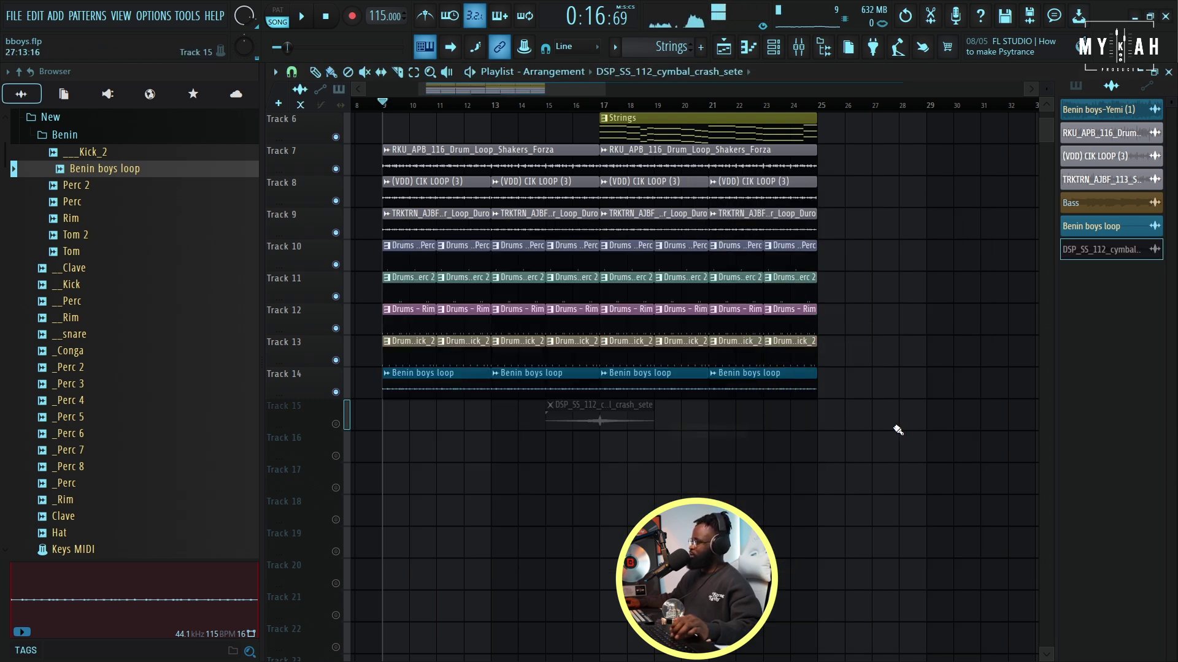
- Unmute Track 15 and play the song from bar 15 to hear the cymbal crash in the mix
{"action": "key", "text": "space"}
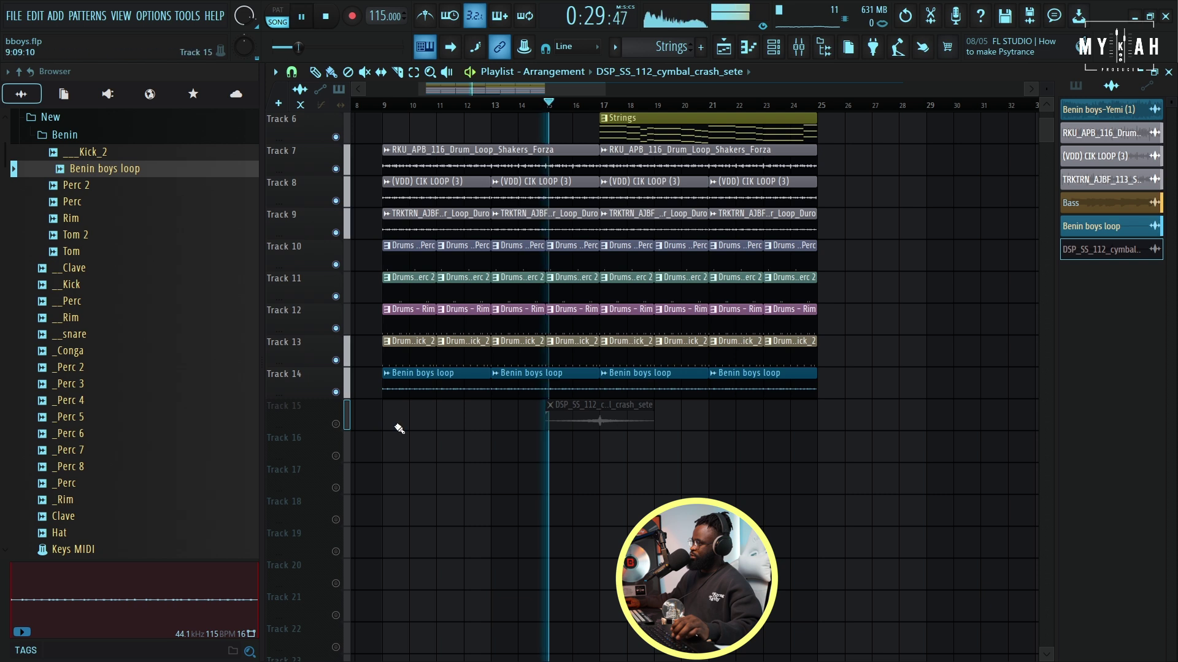
{"action": "left_click", "coordinate": [550, 404]}
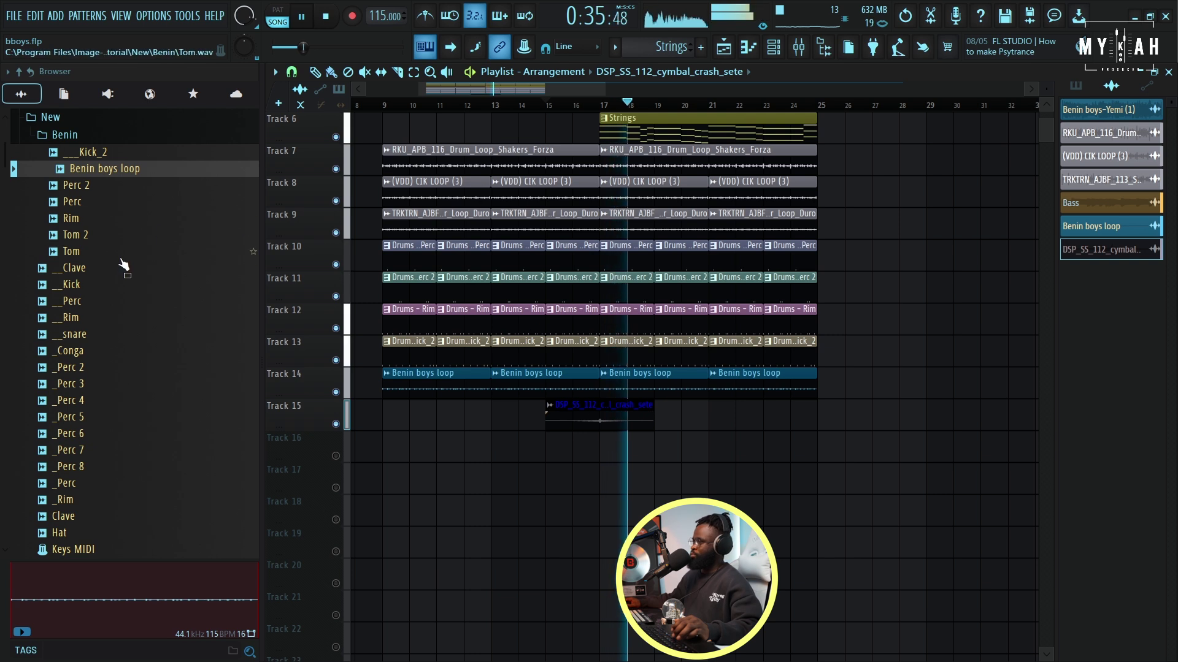
{"action": "scroll", "coordinate": [127, 262], "scroll_direction": "up", "scroll_amount": 4}
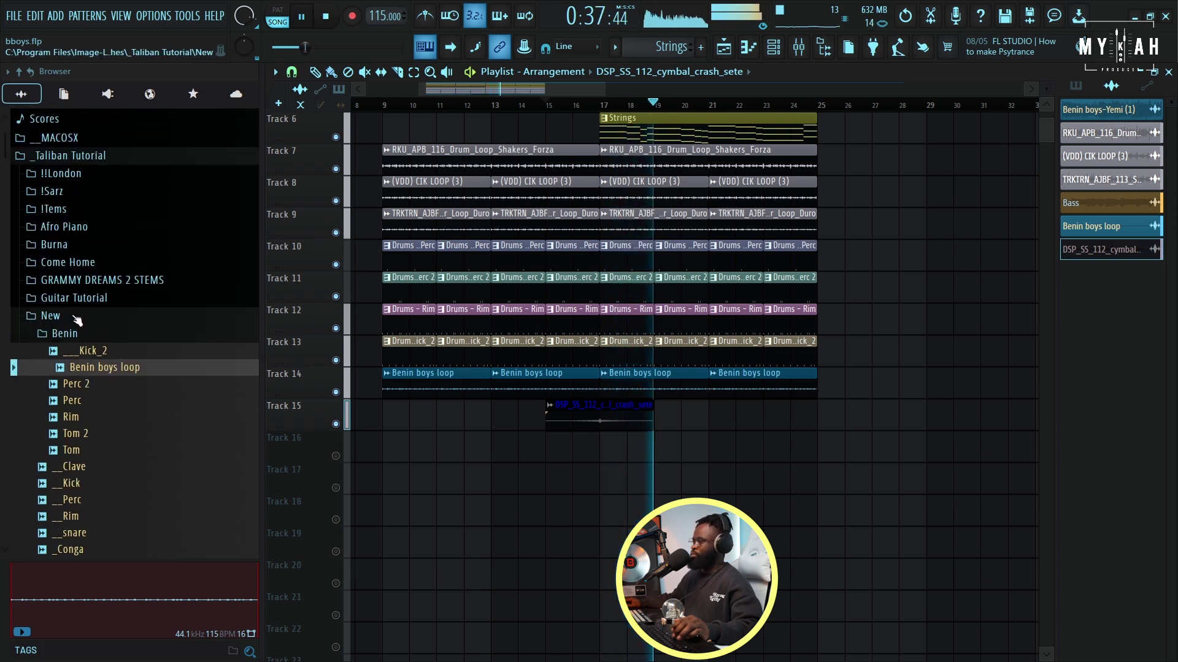
{"action": "key", "text": "space"}
- Collapse the New and (VDD) CREATIVITY IS KEY VOL.03 sample folders
{"action": "left_click", "coordinate": [75, 318]}
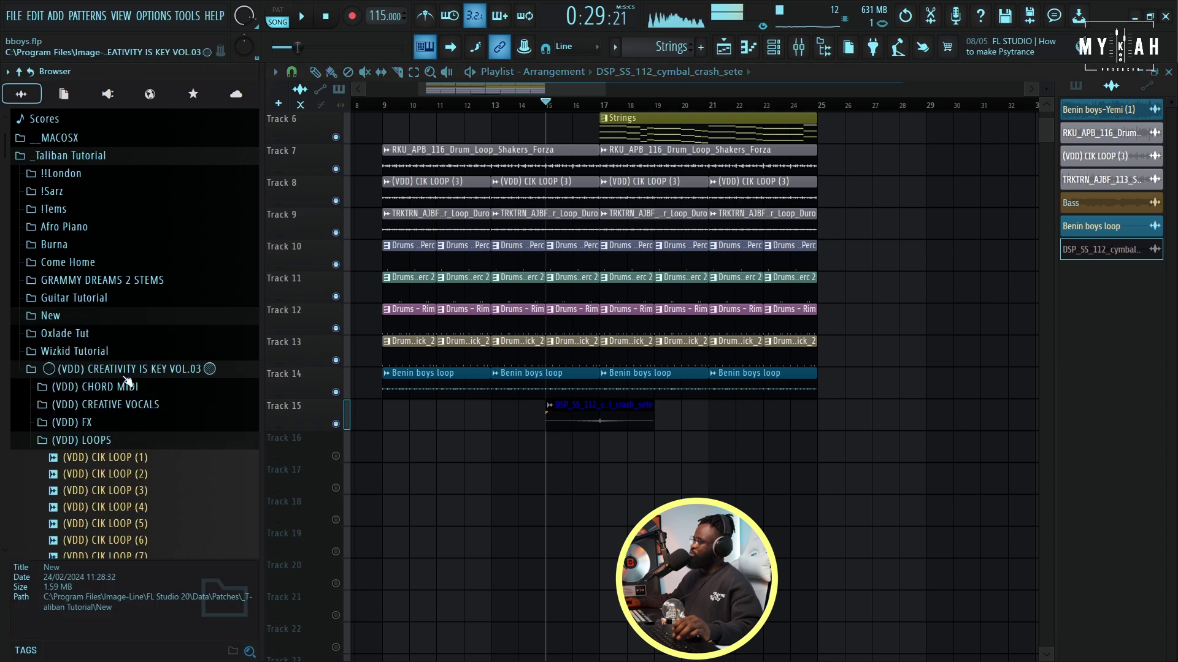
{"action": "left_click", "coordinate": [95, 370]}
{"action": "scroll", "coordinate": [111, 367], "scroll_direction": "up", "scroll_amount": 3}
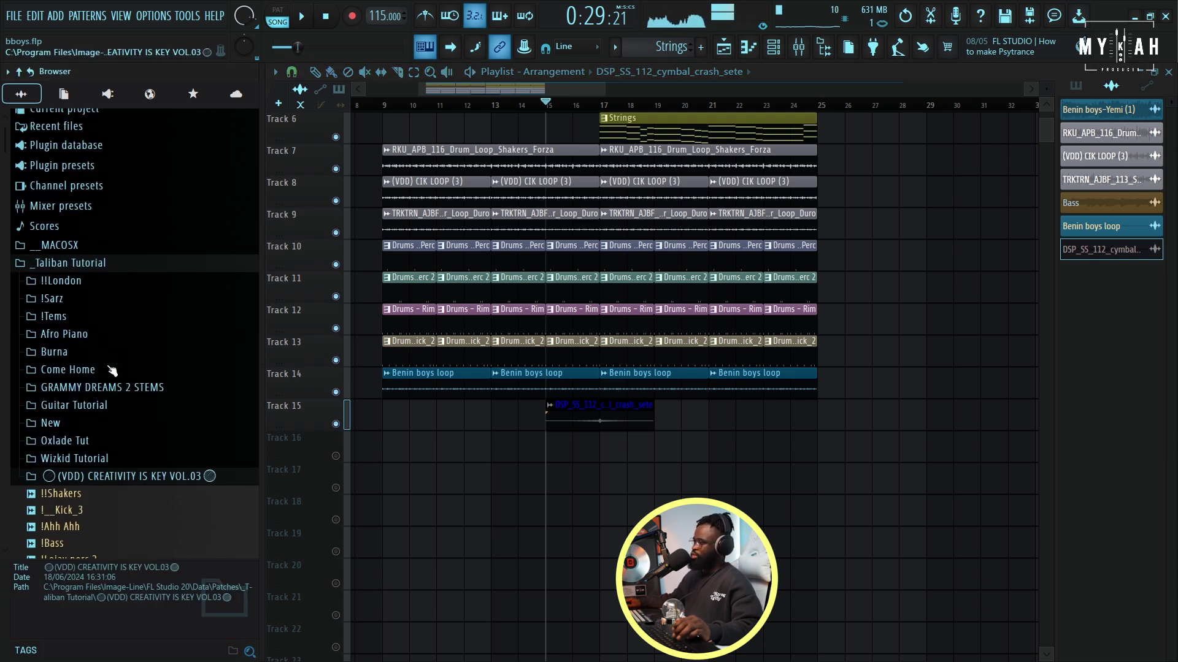
- Add PERC ROLL 5 from the ROLLS folder of COLOZ PACK-GENESIS to Track 16 at bar 16
{"action": "left_click", "coordinate": [54, 274]}
{"action": "scroll", "coordinate": [99, 489], "scroll_direction": "down", "scroll_amount": 10}
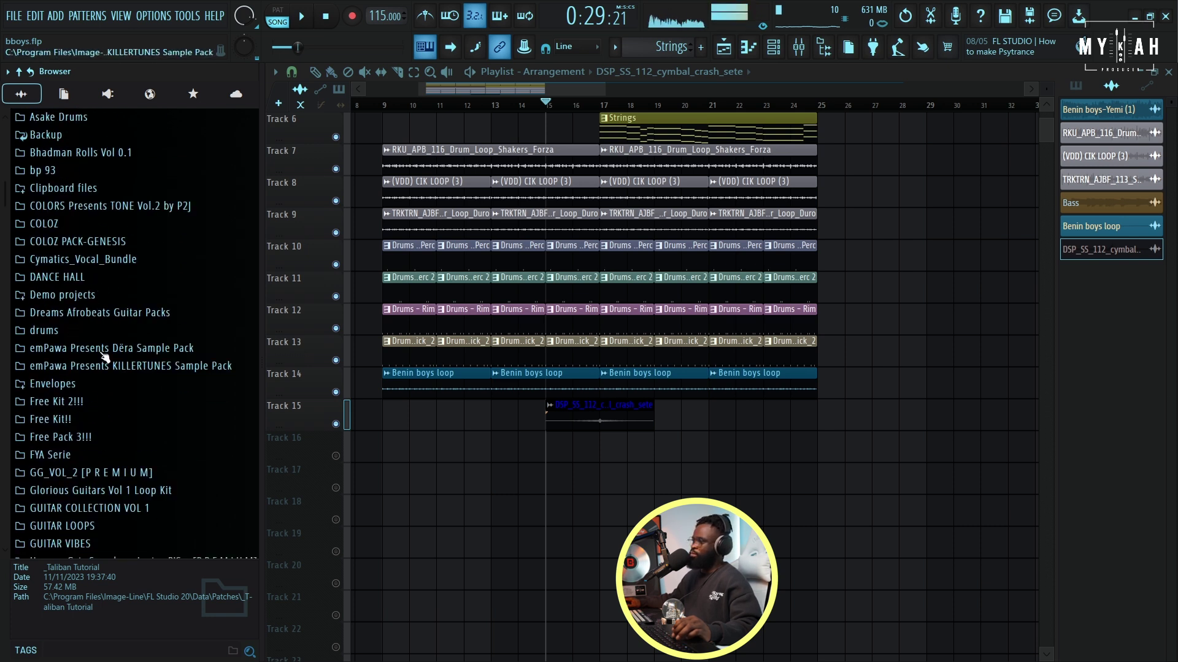
{"action": "left_click", "coordinate": [78, 241]}
{"action": "left_click_drag", "start_coordinate": [86, 383], "coordinate": [499, 507]}
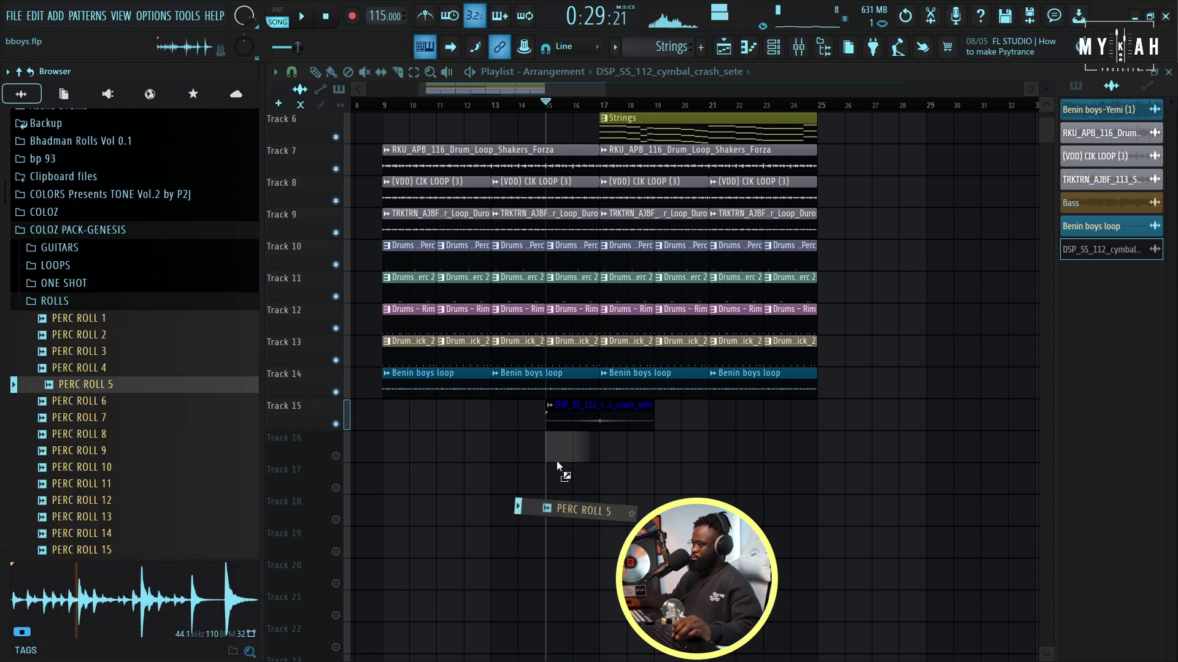
{"action": "left_click_drag", "start_coordinate": [557, 462], "coordinate": [559, 457]}
- Unmute Track 16, set the PERC ROLL 5 clip's gain to -2.6 dB and play the transition into bar 17
{"action": "key", "text": "space"}
{"action": "scroll", "coordinate": [582, 113], "scroll_direction": "up", "scroll_amount": 2}
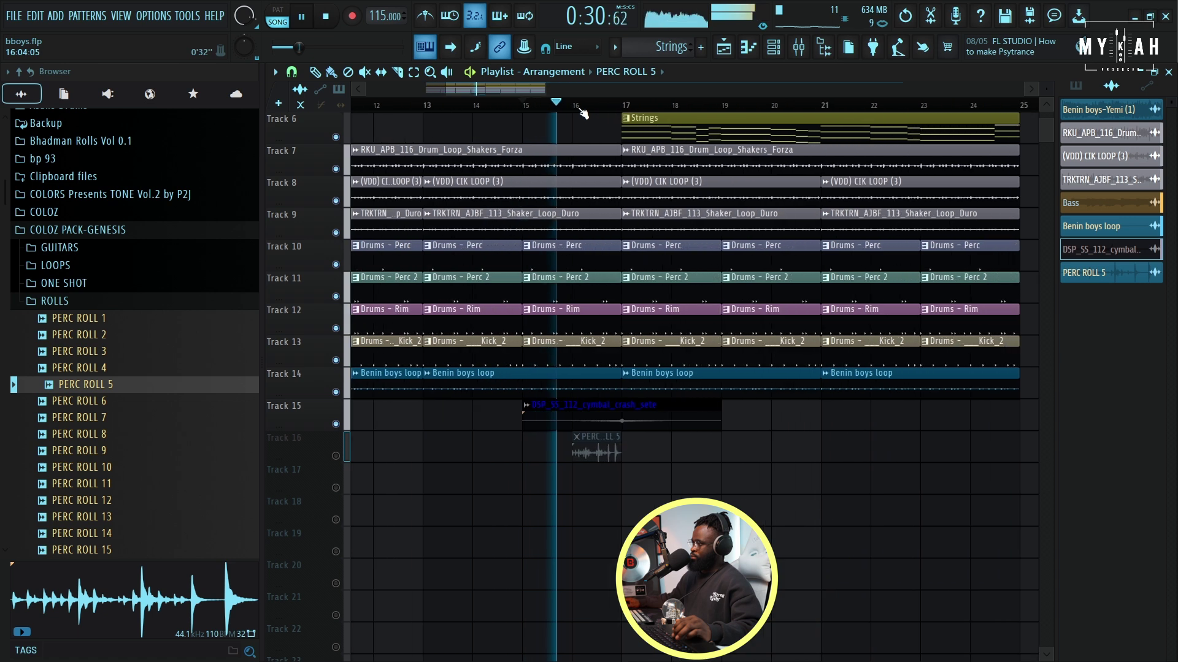
{"action": "scroll", "coordinate": [581, 112], "scroll_direction": "up", "scroll_amount": 3}
{"action": "key", "text": "space"}
{"action": "left_click", "coordinate": [338, 456]}
{"action": "key", "text": "space"}
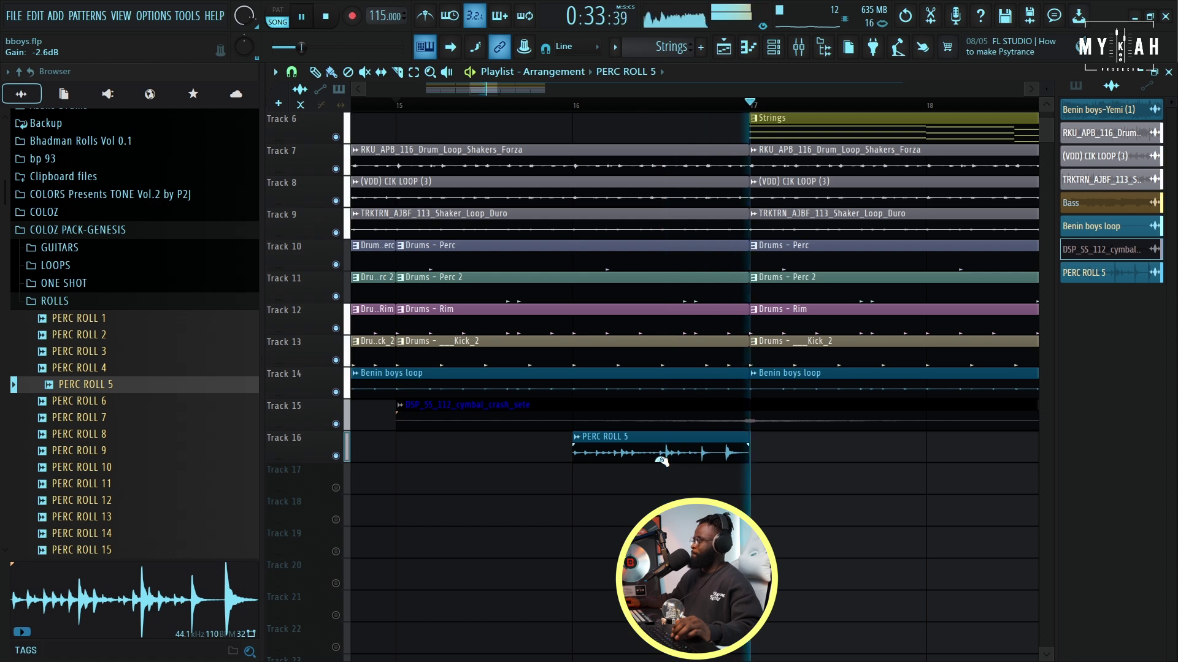
{"action": "scroll", "coordinate": [619, 112], "scroll_direction": "down", "scroll_amount": 3}
{"action": "scroll", "coordinate": [619, 112], "scroll_direction": "down", "scroll_amount": 2}
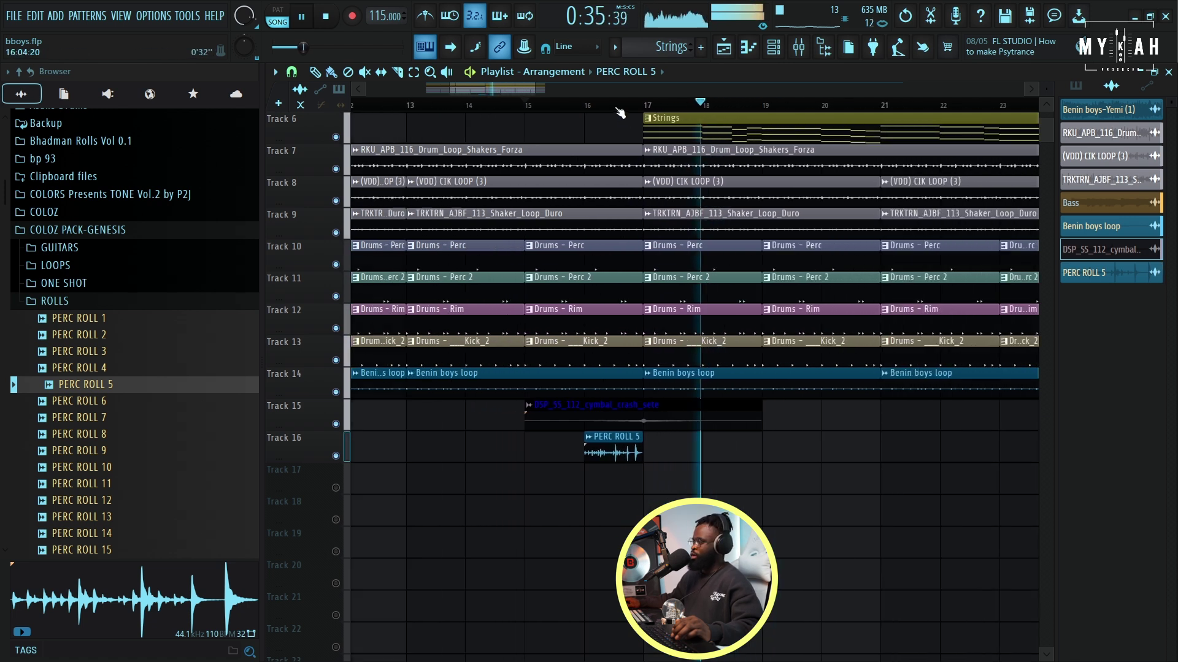
{"action": "key", "text": "space"}
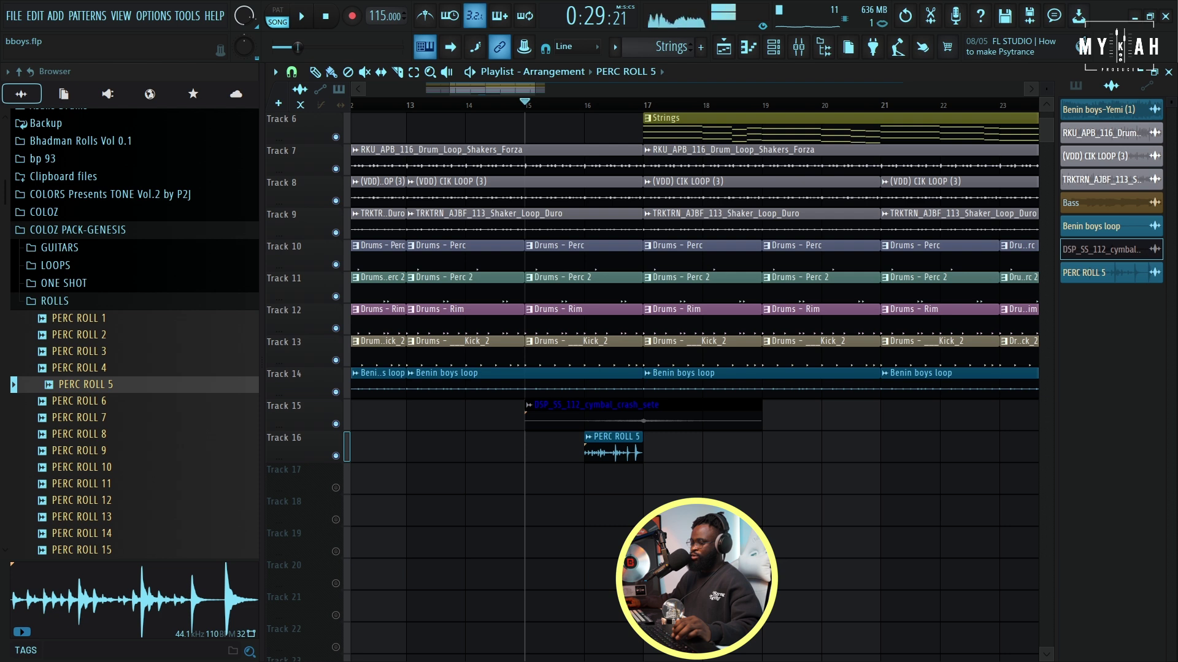
- Bring SO_NT_100_drum_fill_nassau from Splice onto Track 17, unmute the track and shift the fill within bar 16 to lead into bar 17
{"action": "key", "text": "alt+Tab"}
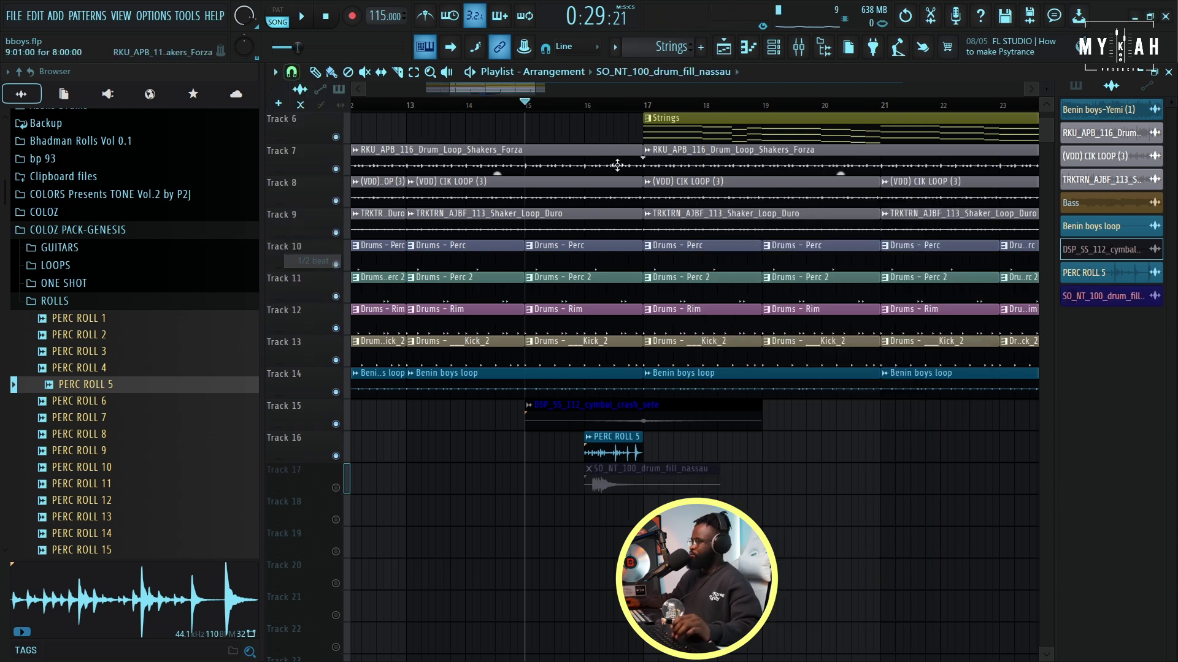
{"action": "key", "text": "space"}
{"action": "scroll", "coordinate": [632, 111], "scroll_direction": "up", "scroll_amount": 5}
{"action": "left_click_drag", "start_coordinate": [497, 477], "coordinate": [660, 468]}
{"action": "left_click", "coordinate": [336, 488]}
{"action": "key", "text": "space"}
{"action": "key", "text": "space"}
{"action": "left_click_drag", "start_coordinate": [638, 487], "coordinate": [650, 486]}
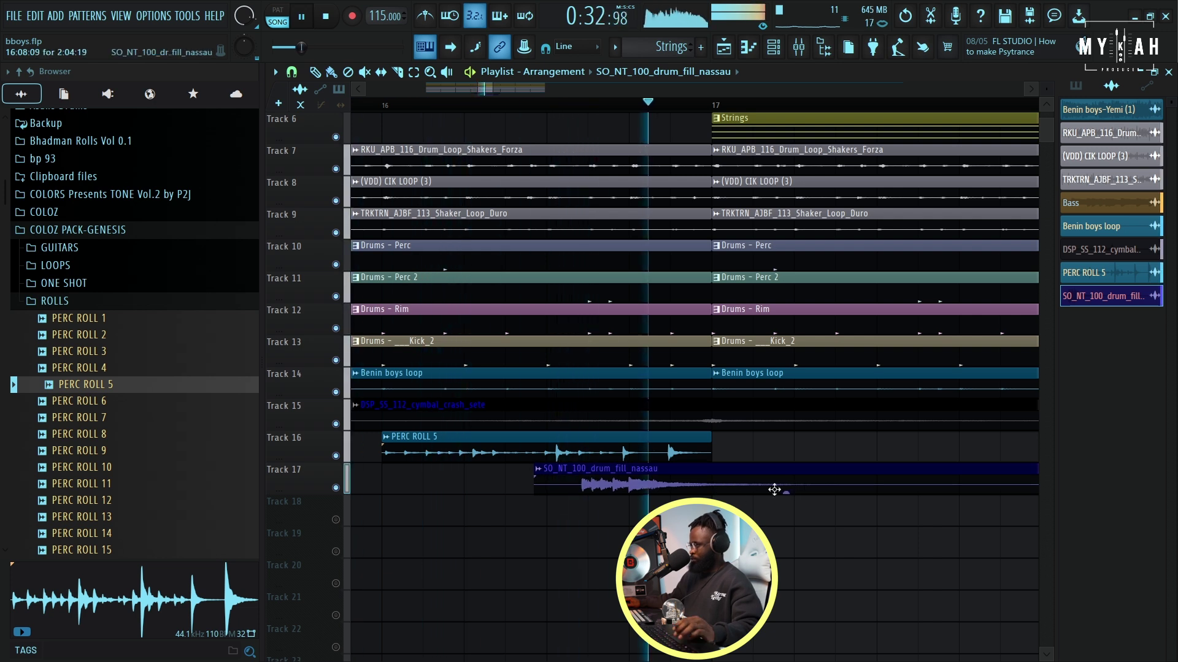
- Lower the drum fill's gain to about -12.1 dB and route its channel to mixer track 7
{"action": "left_click_drag", "start_coordinate": [785, 492], "coordinate": [785, 515]}
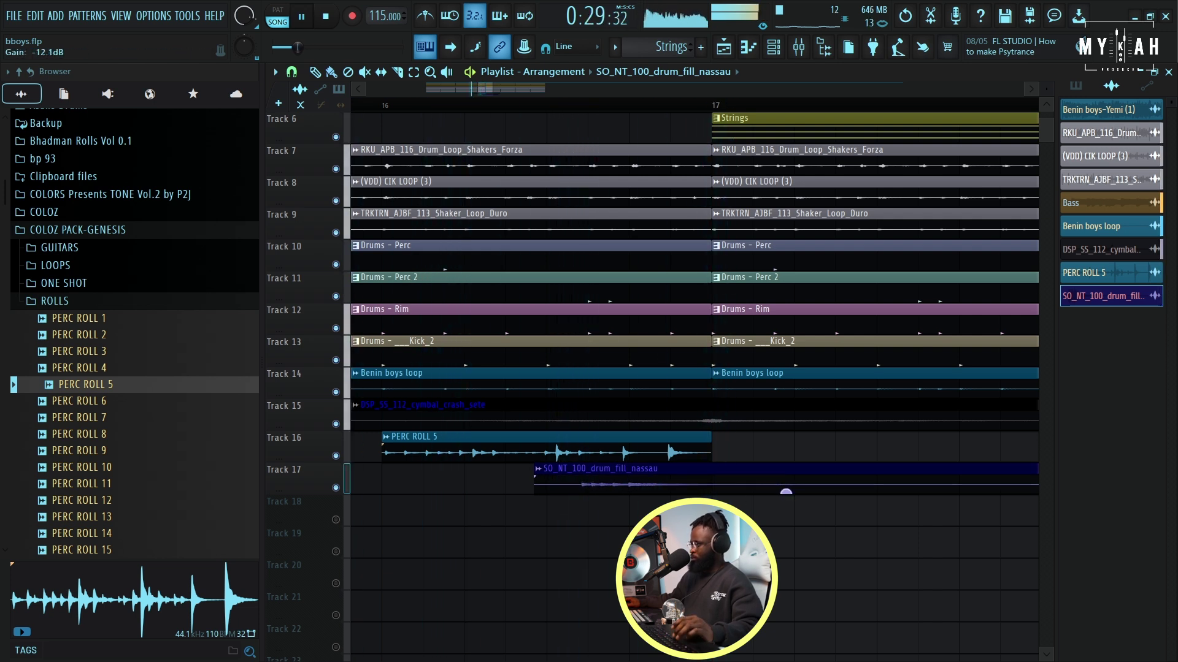
{"action": "double_click", "coordinate": [766, 476]}
{"action": "key", "text": "F9"}
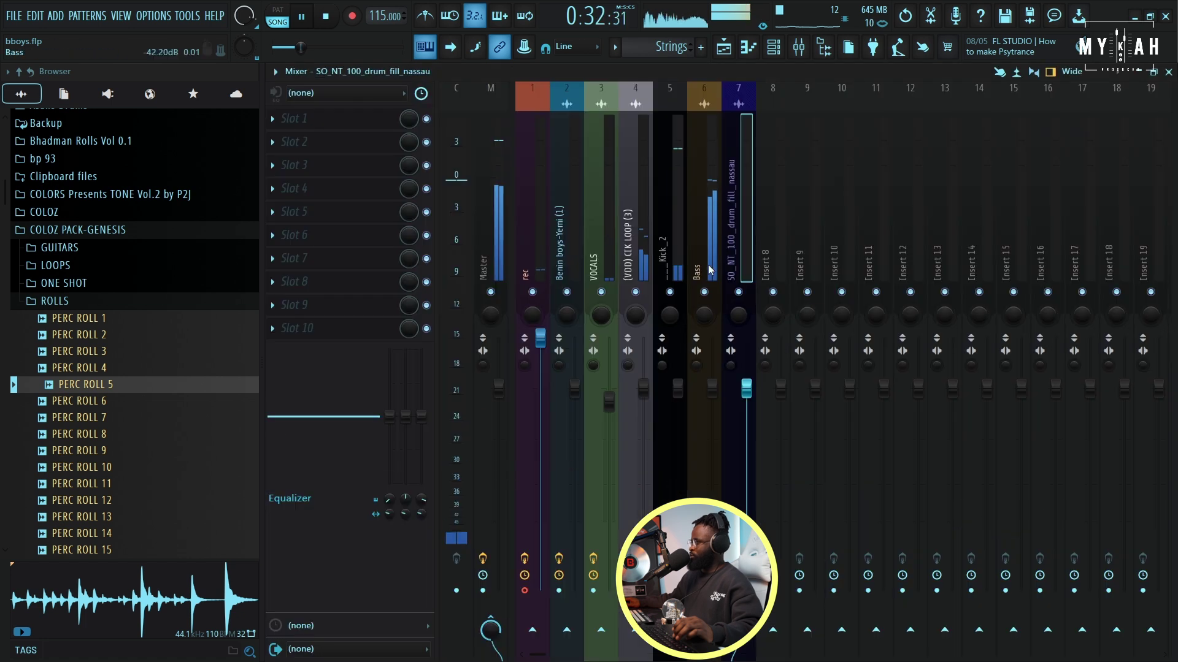
{"action": "left_click", "coordinate": [723, 48]}
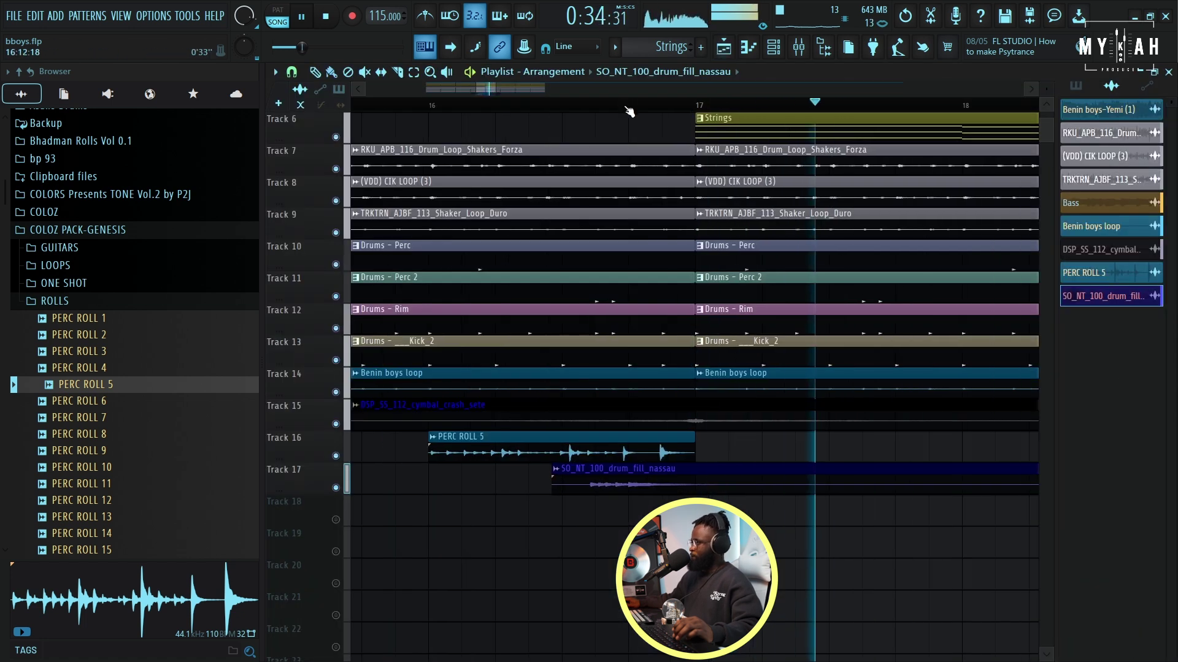
- Play the arrangement while muting and unmuting the shaker loops on Tracks 7, 8 and 9 to compare the mix
{"action": "scroll", "coordinate": [629, 111], "scroll_direction": "down", "scroll_amount": 8}
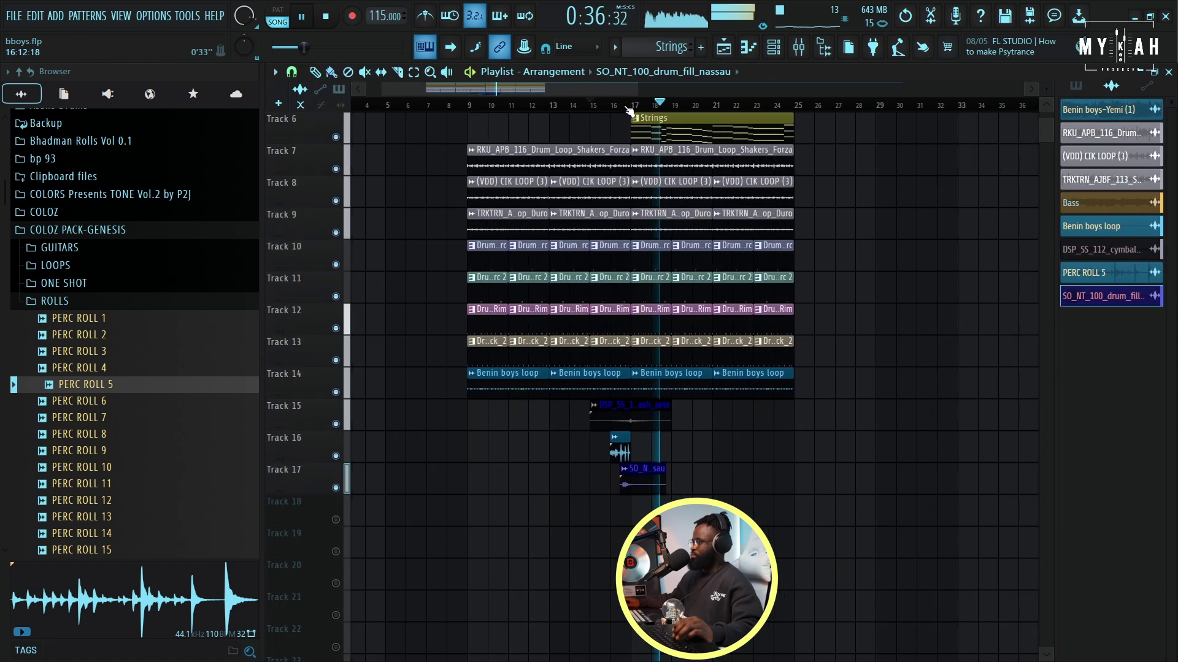
{"action": "scroll", "coordinate": [629, 110], "scroll_direction": "up", "scroll_amount": 3}
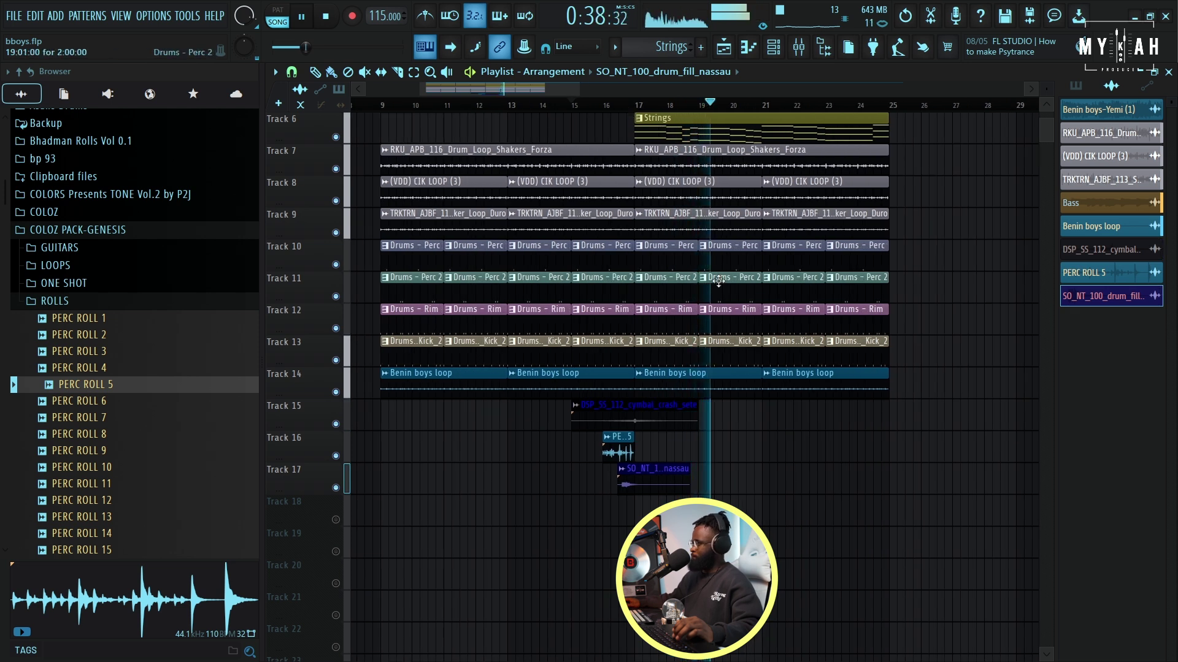
{"action": "scroll", "coordinate": [552, 264], "scroll_direction": "up", "scroll_amount": 2}
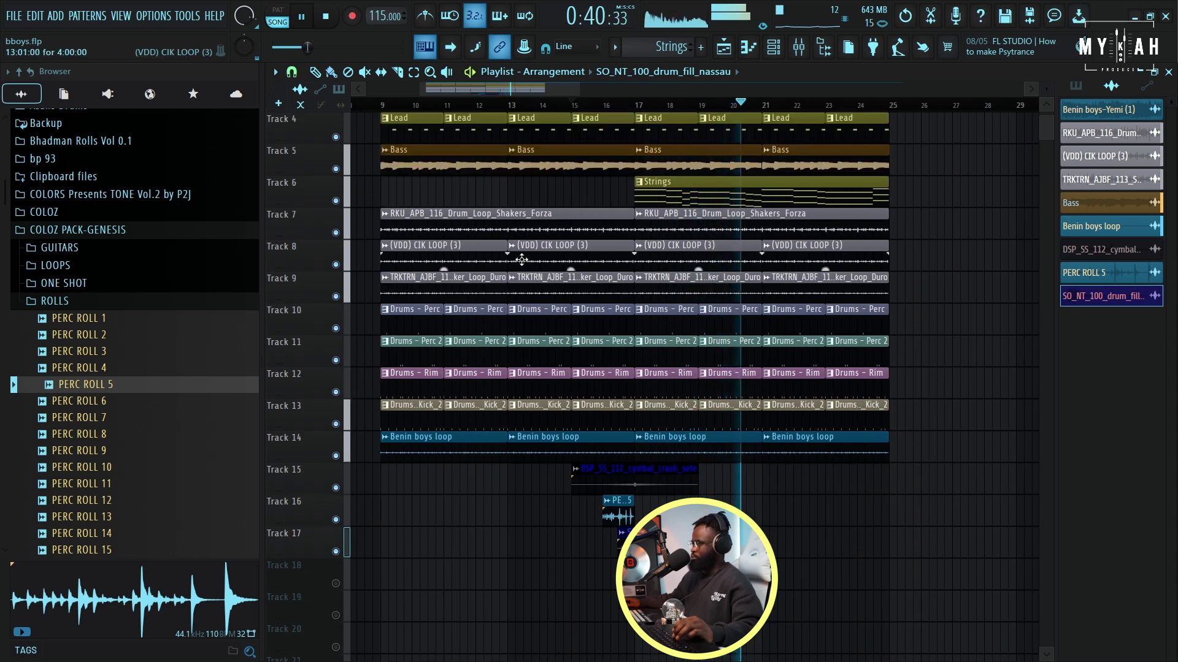
{"action": "left_click", "coordinate": [336, 234]}
{"action": "left_click", "coordinate": [336, 233]}
{"action": "left_click", "coordinate": [336, 265]}
{"action": "left_click", "coordinate": [336, 265]}
{"action": "left_click", "coordinate": [336, 297]}
{"action": "left_click", "coordinate": [336, 297]}
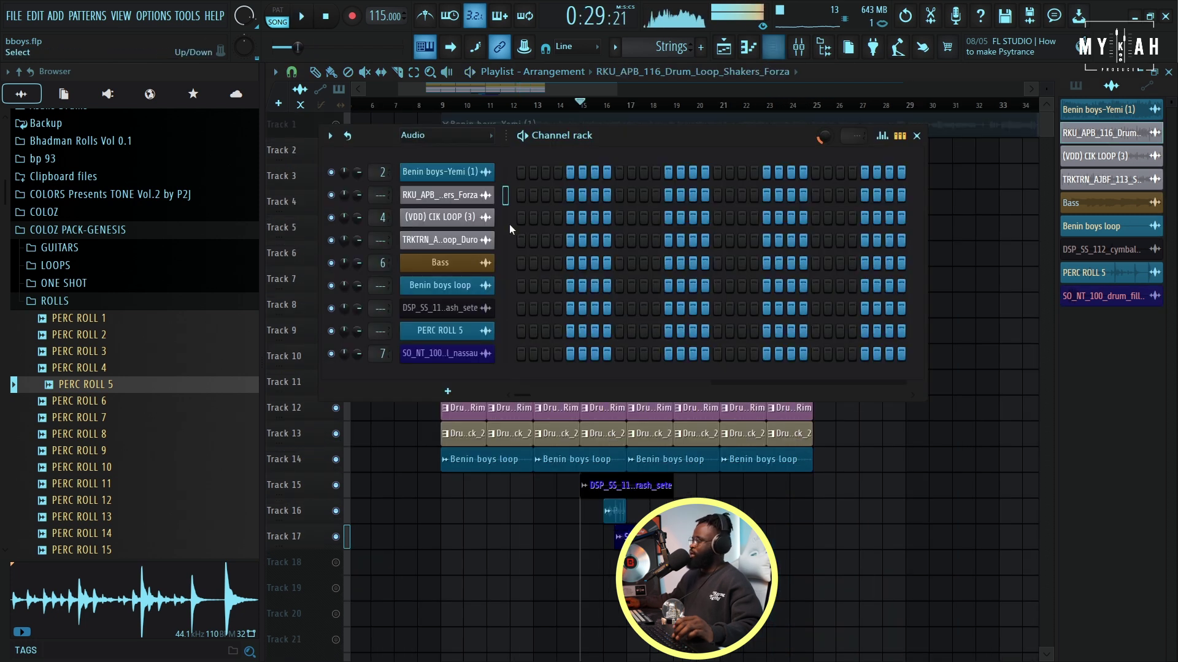
- Show the Unsorted channels in the channel rack, switch to Splice and search the library samples for "log"
{"action": "left_click", "coordinate": [416, 136]}
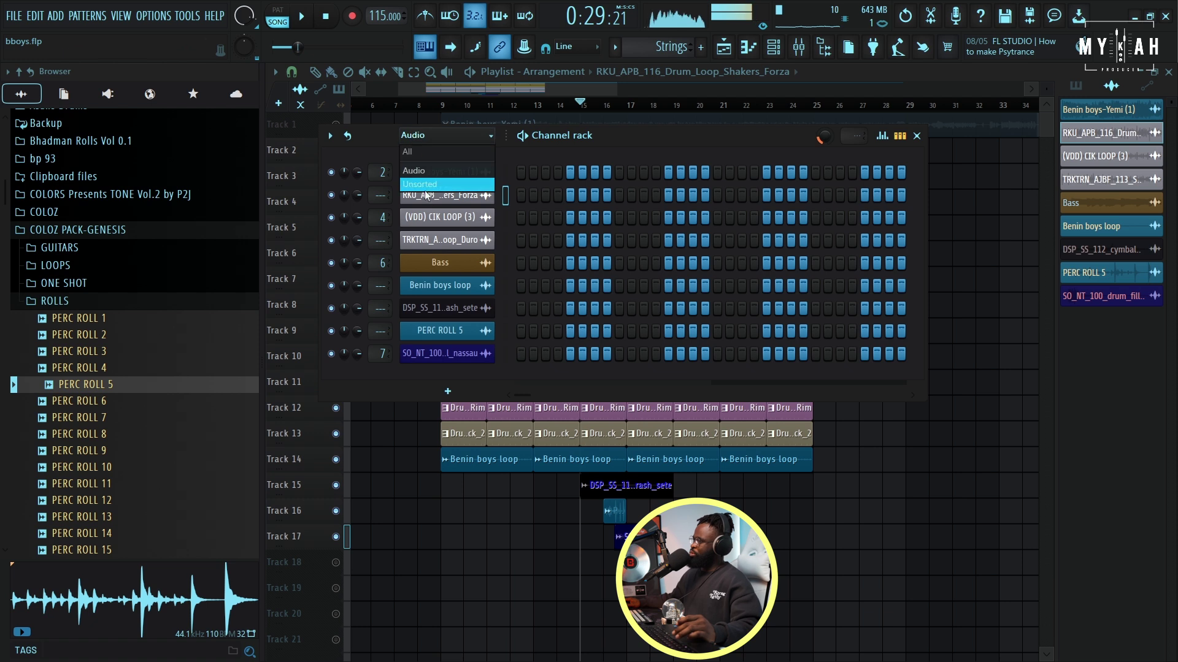
{"action": "left_click", "coordinate": [429, 187]}
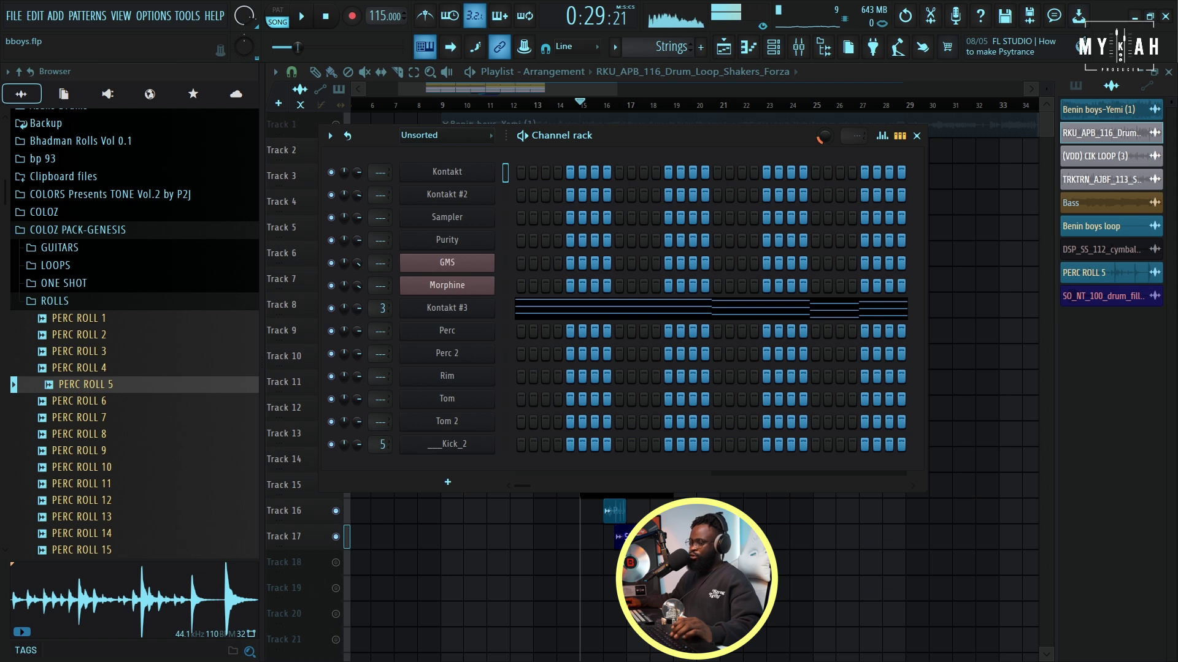
{"action": "key", "text": "alt+Tab"}
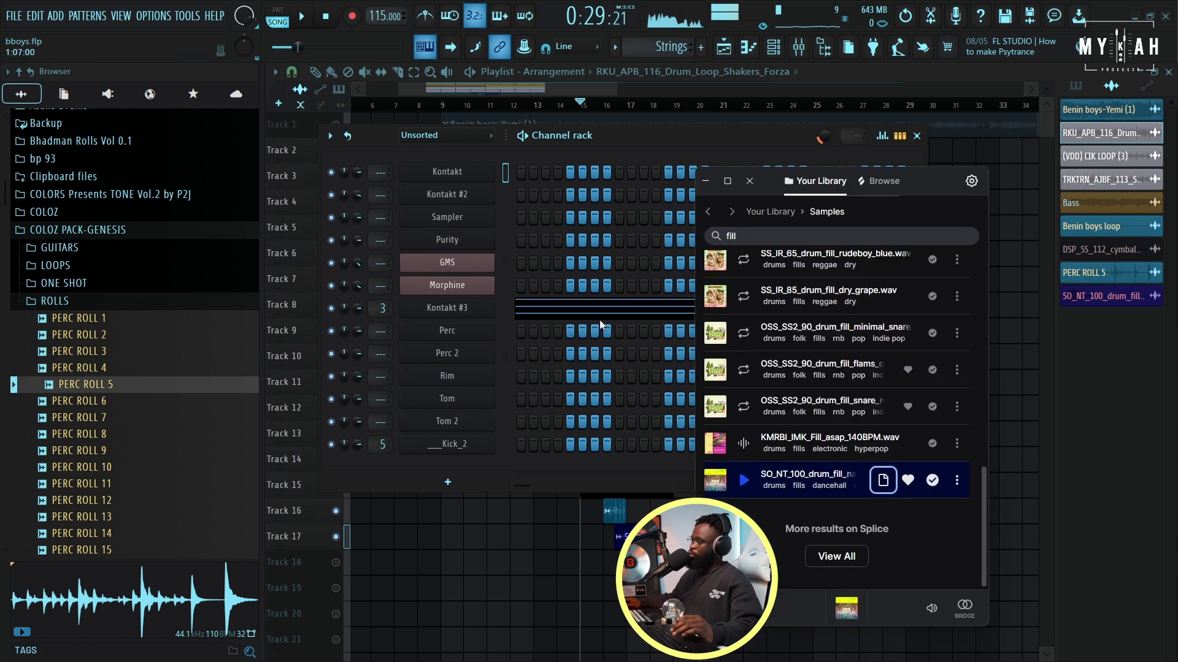
{"action": "left_click", "coordinate": [771, 241]}
{"action": "type", "text": "log"}
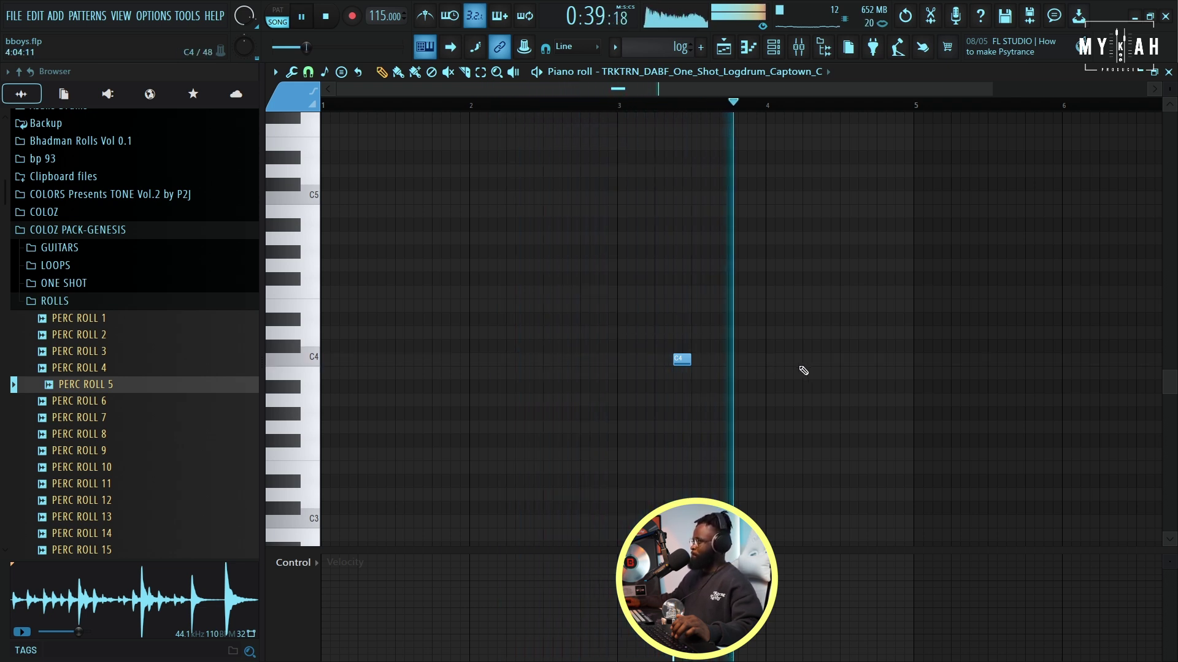
- Add C4 notes to the log drum part, move the last bar 8 note directly behind the short roll and adjust its velocity
{"action": "left_click", "coordinate": [861, 361]}
{"action": "left_click", "coordinate": [893, 361]}
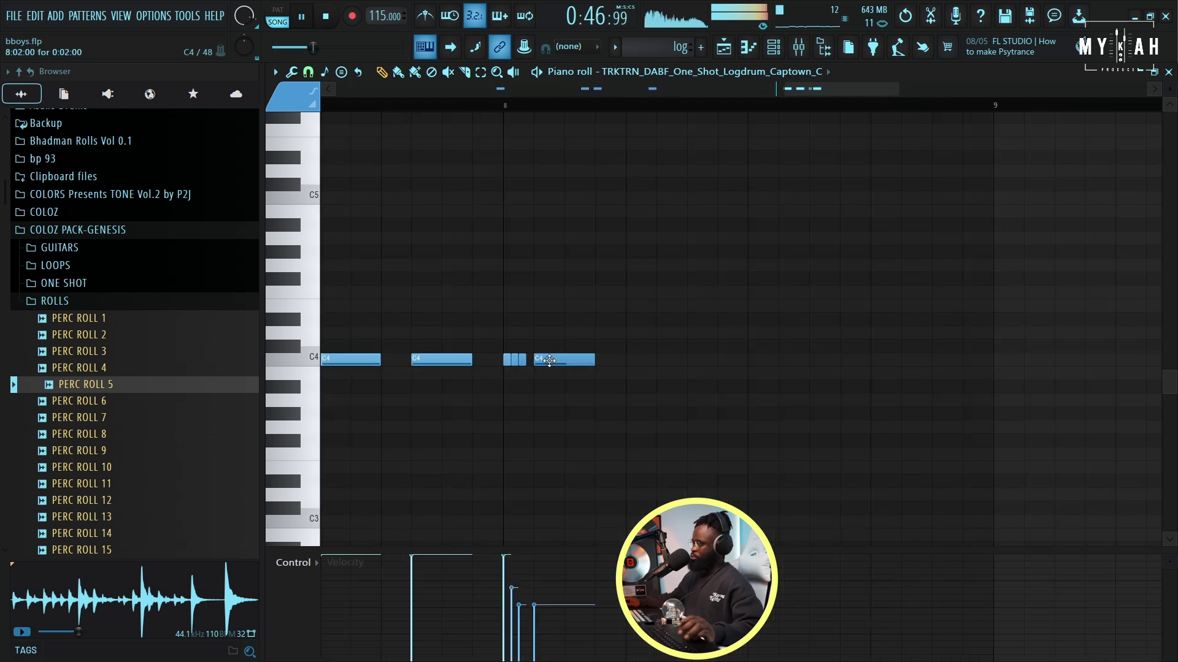
{"action": "left_click_drag", "start_coordinate": [549, 360], "coordinate": [542, 364]}
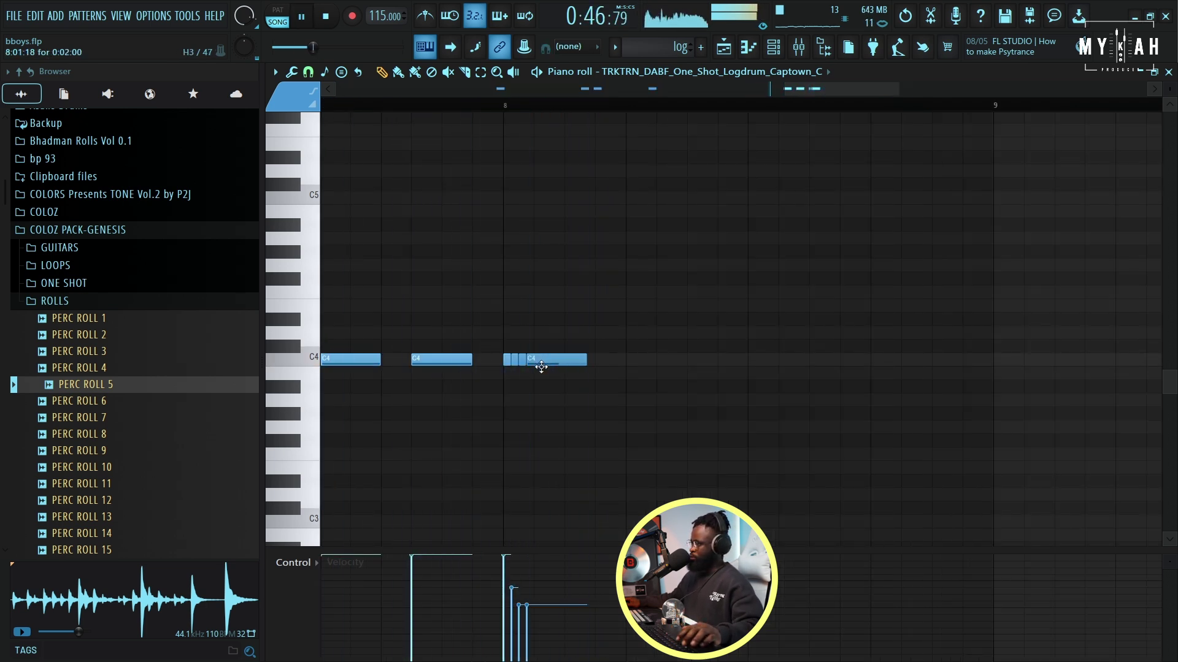
{"action": "left_click", "coordinate": [532, 588]}
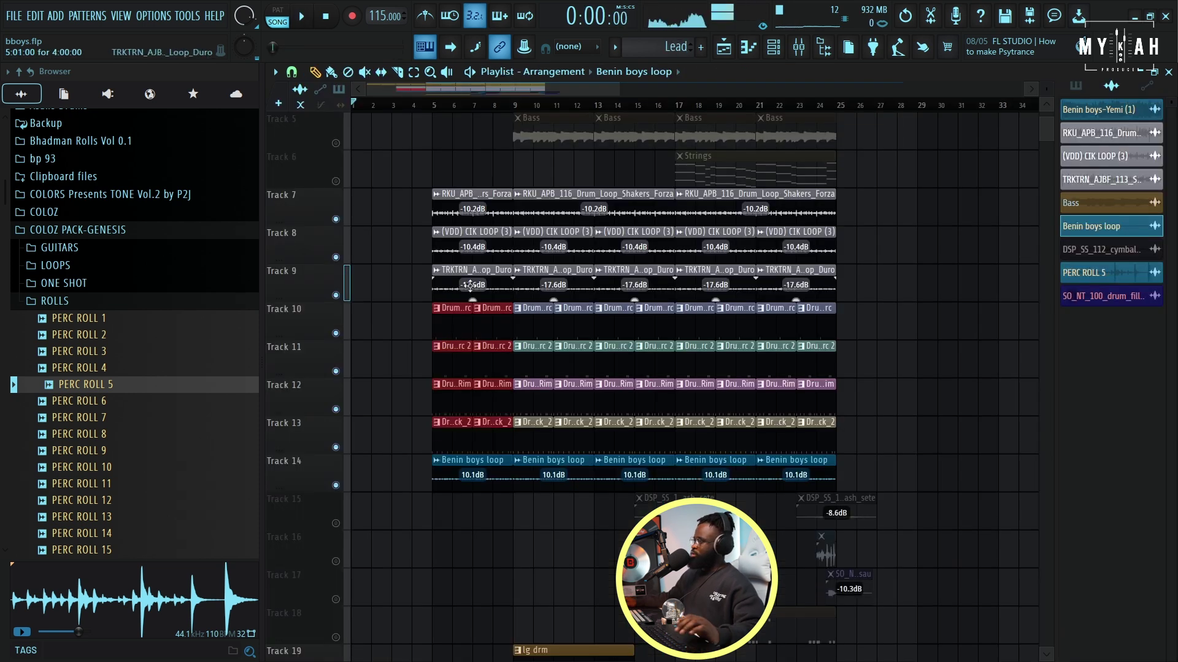
- Switch to Splice, search the library samples for "siren" and add PoliceSiren_BW.4555 to Track 20 at bar 5
{"action": "scroll", "coordinate": [487, 164], "scroll_direction": "down", "scroll_amount": 3}
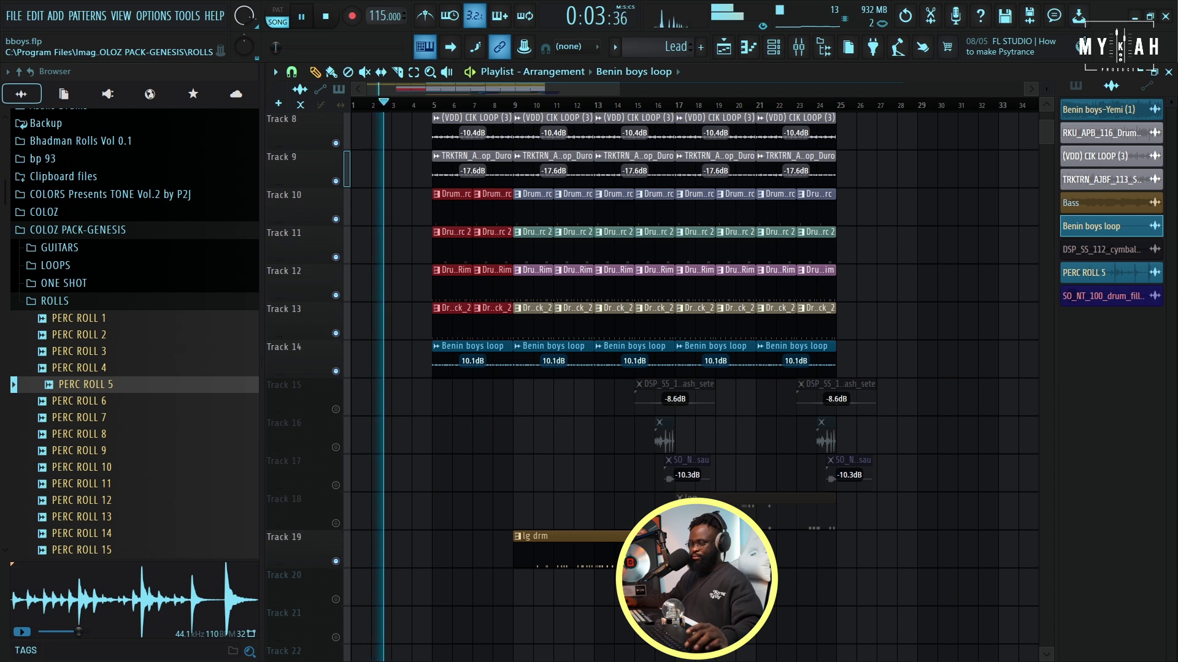
{"action": "key", "text": "alt+Tab"}
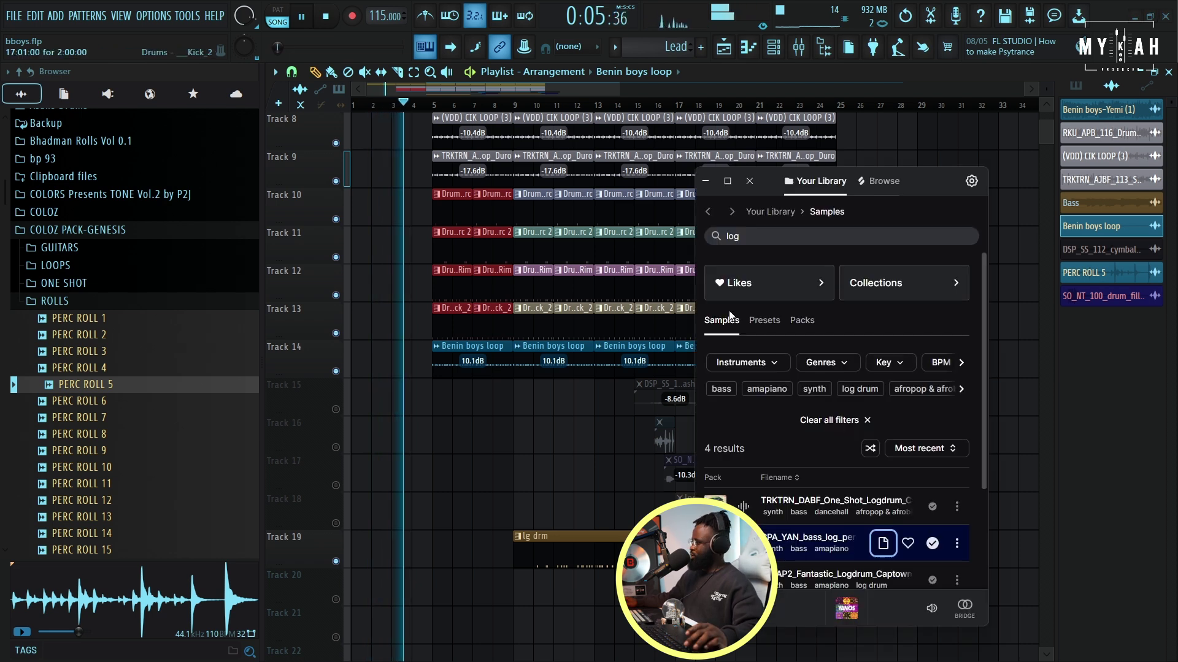
{"action": "double_click", "coordinate": [727, 238]}
{"action": "type", "text": "siren"}
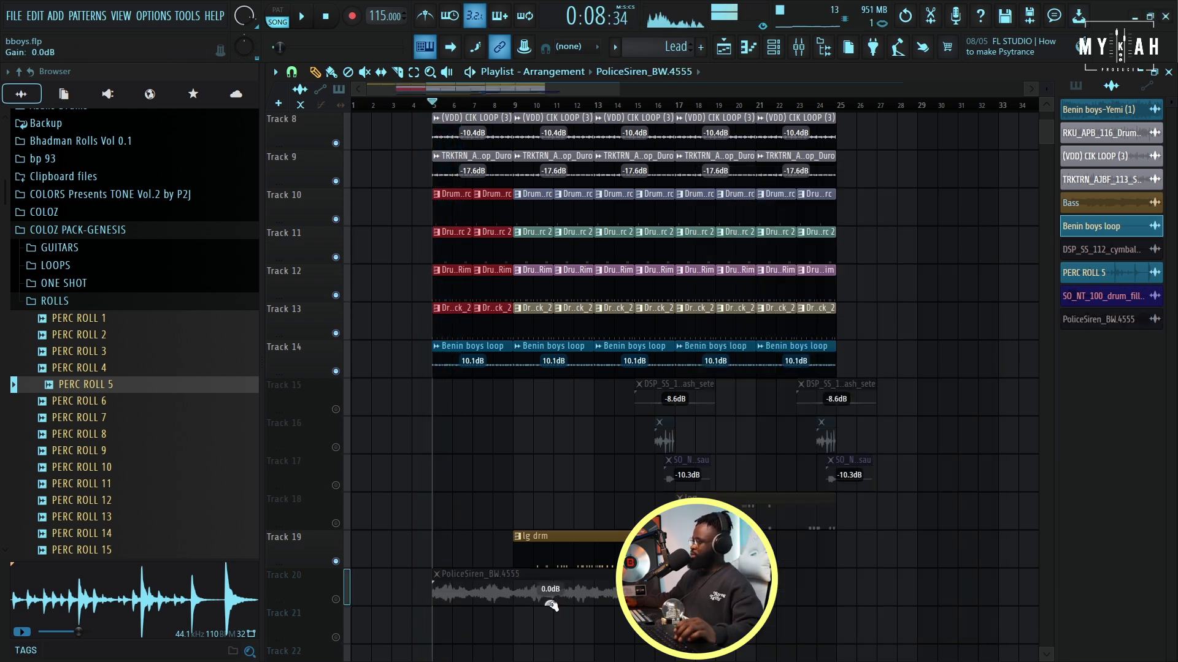
- Unmute Track 20, set the police siren clip's gain to -13.3 dB and trim its end to bar 9
{"action": "left_click", "coordinate": [337, 600]}
{"action": "key", "text": "space"}
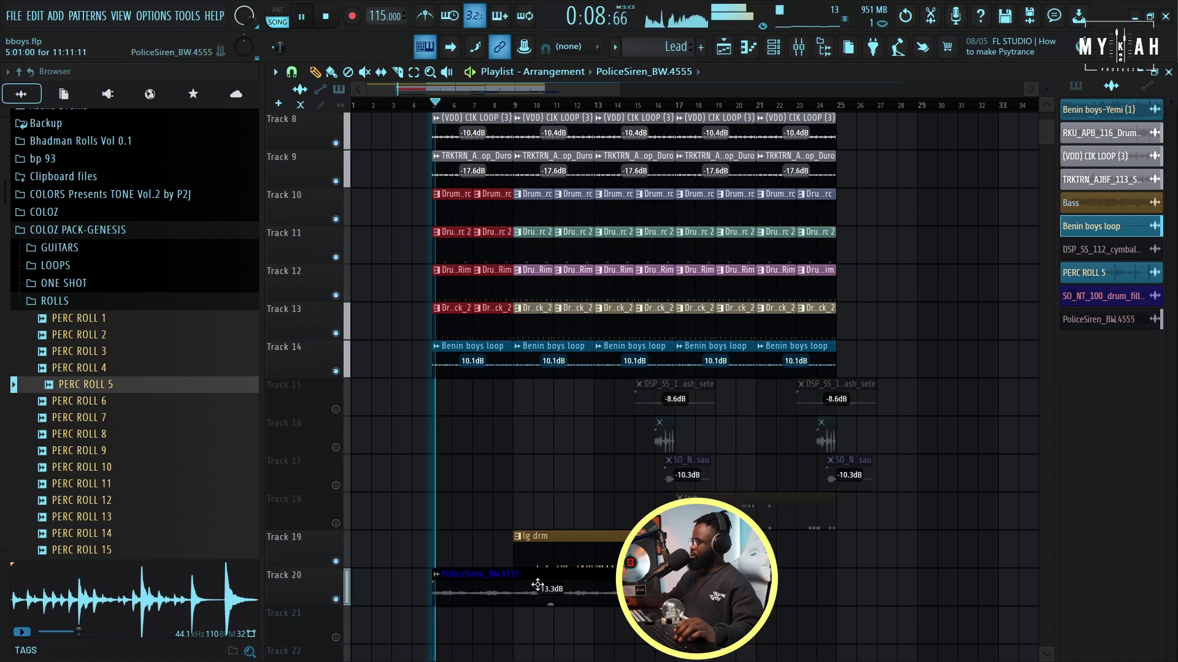
{"action": "left_click_drag", "start_coordinate": [659, 593], "coordinate": [526, 593]}
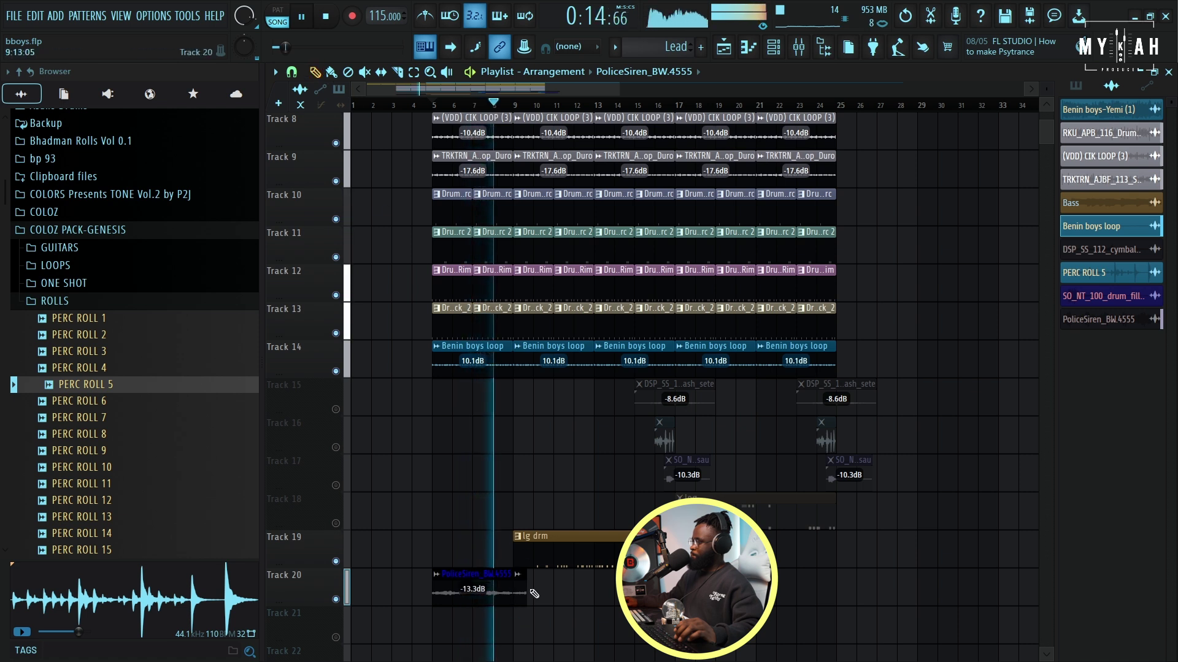
{"action": "left_click_drag", "start_coordinate": [526, 589], "coordinate": [513, 589]}
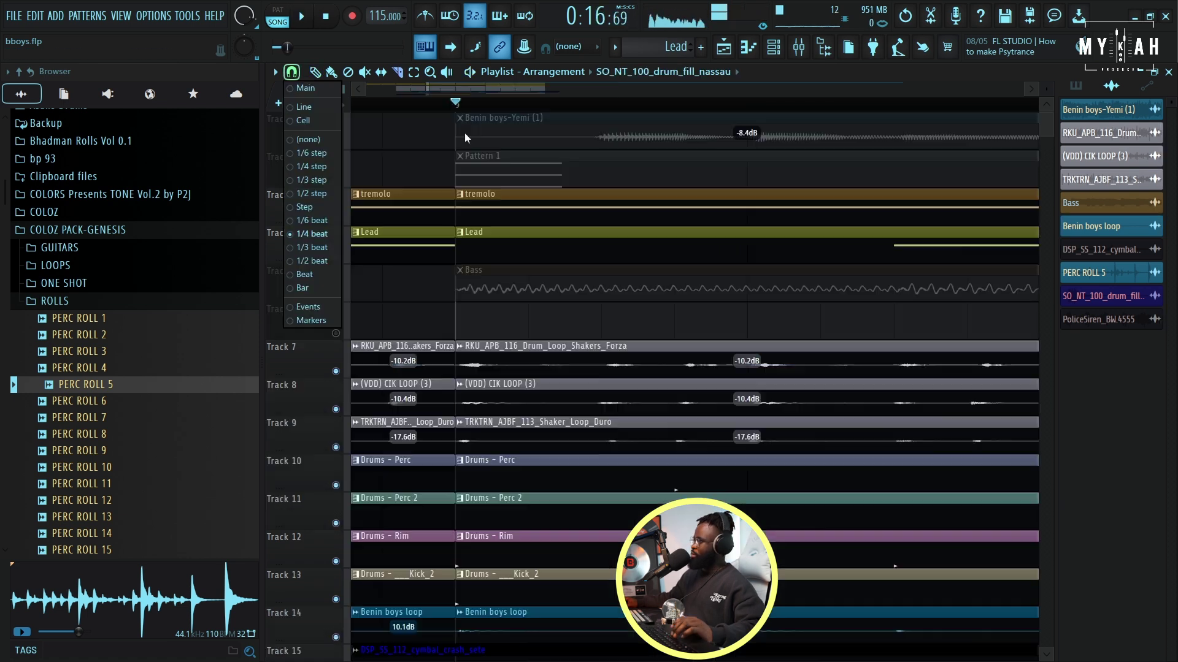
- Using 1/4 beat snap, cut the drum, lead and bass clips out of bar 9 after its first quarter beat and play the break
{"action": "left_click", "coordinate": [534, 152]}
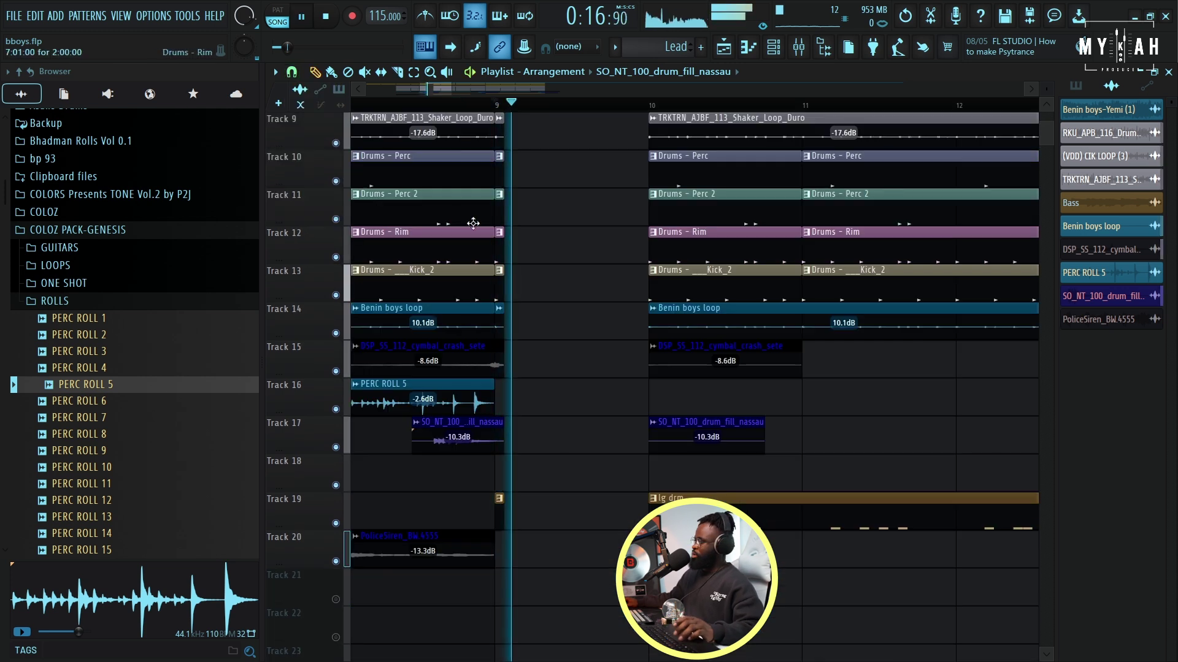
{"action": "key", "text": "space"}
- Unmute the Bass on Track 5 and Pattern 1 on Track 2
{"action": "scroll", "coordinate": [457, 187], "scroll_direction": "up", "scroll_amount": 7}
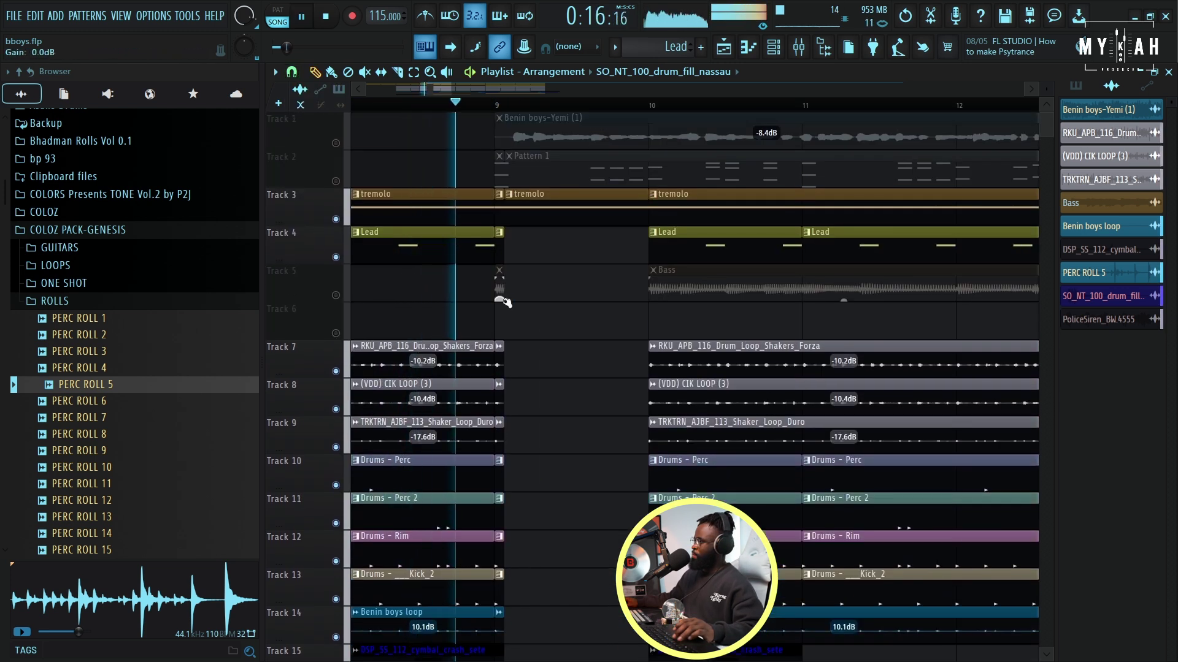
{"action": "left_click", "coordinate": [335, 295]}
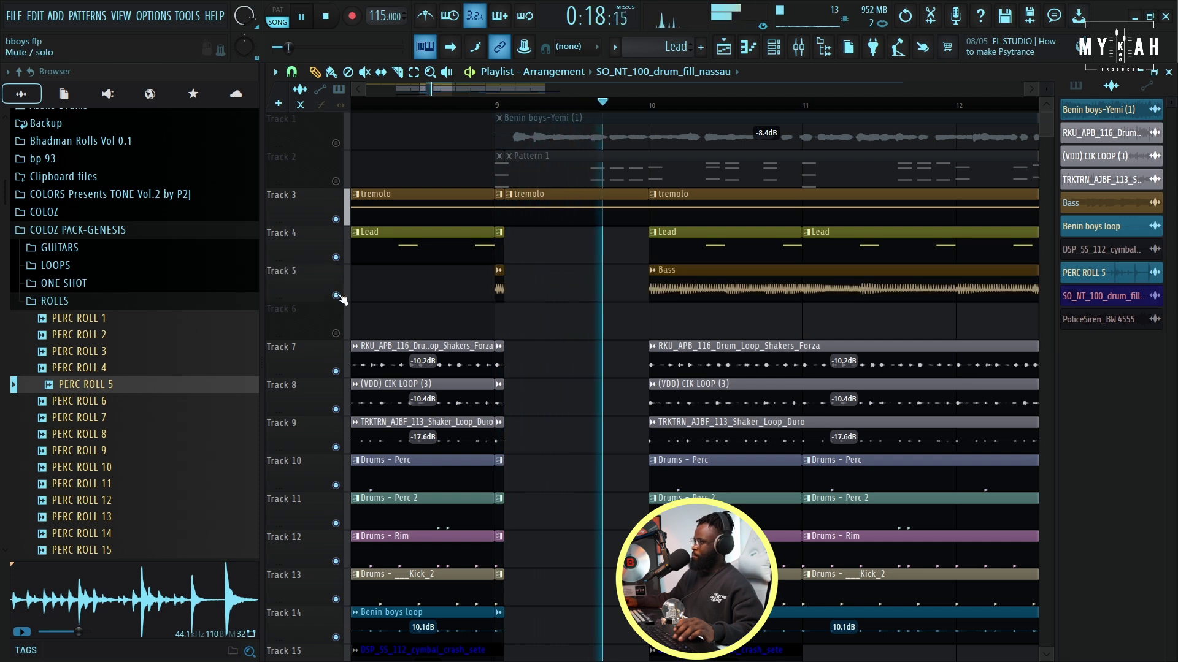
{"action": "left_click", "coordinate": [335, 181]}
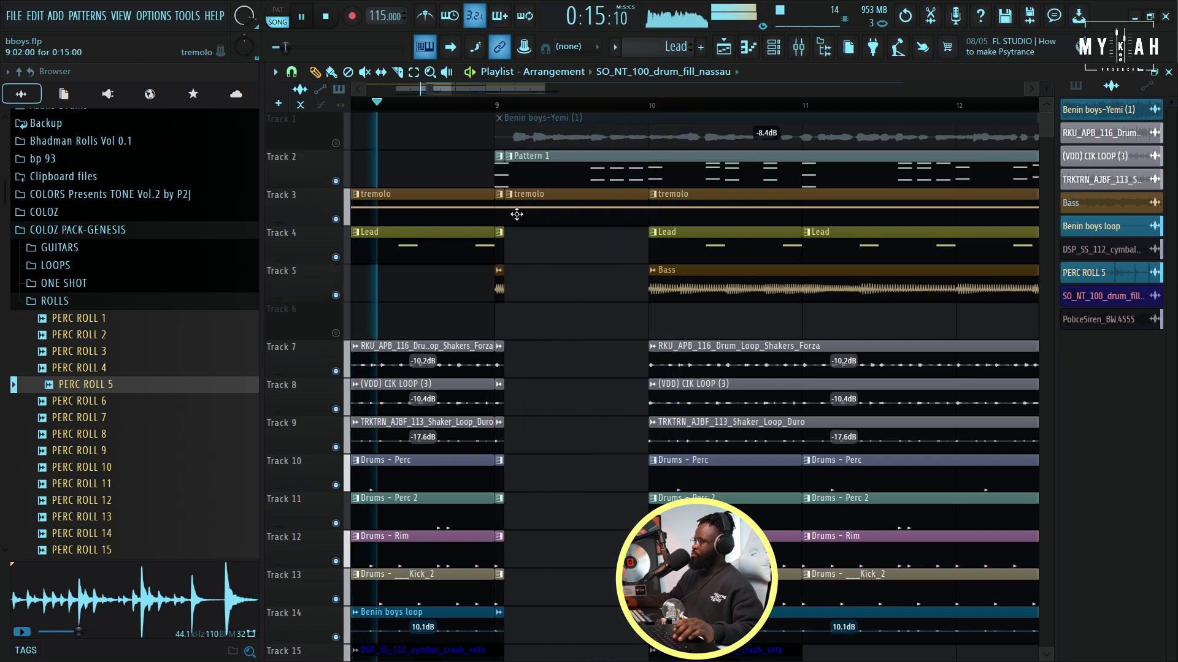
- Delete the leftover tremolo and Bass clips in the bar 9 break and extend Pattern 1 back to the start of bar 9
{"action": "right_click", "coordinate": [542, 216]}
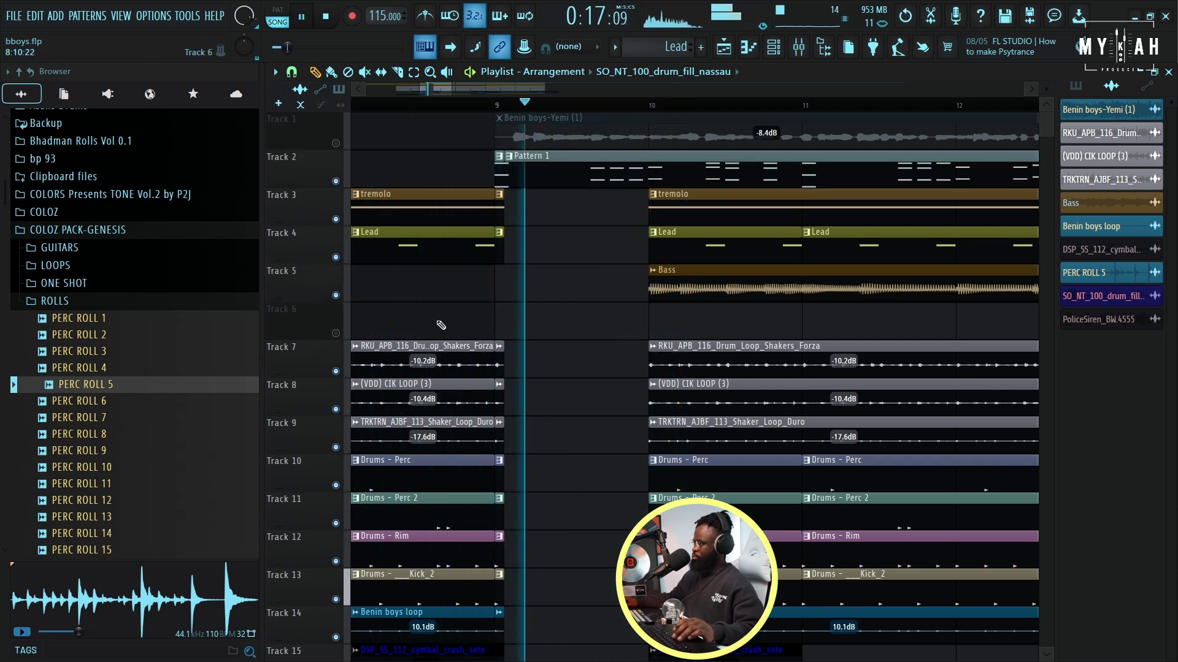
{"action": "right_click", "coordinate": [501, 167]}
{"action": "left_click_drag", "start_coordinate": [506, 167], "coordinate": [469, 147]}
{"action": "scroll", "coordinate": [508, 108], "scroll_direction": "up", "scroll_amount": 4}
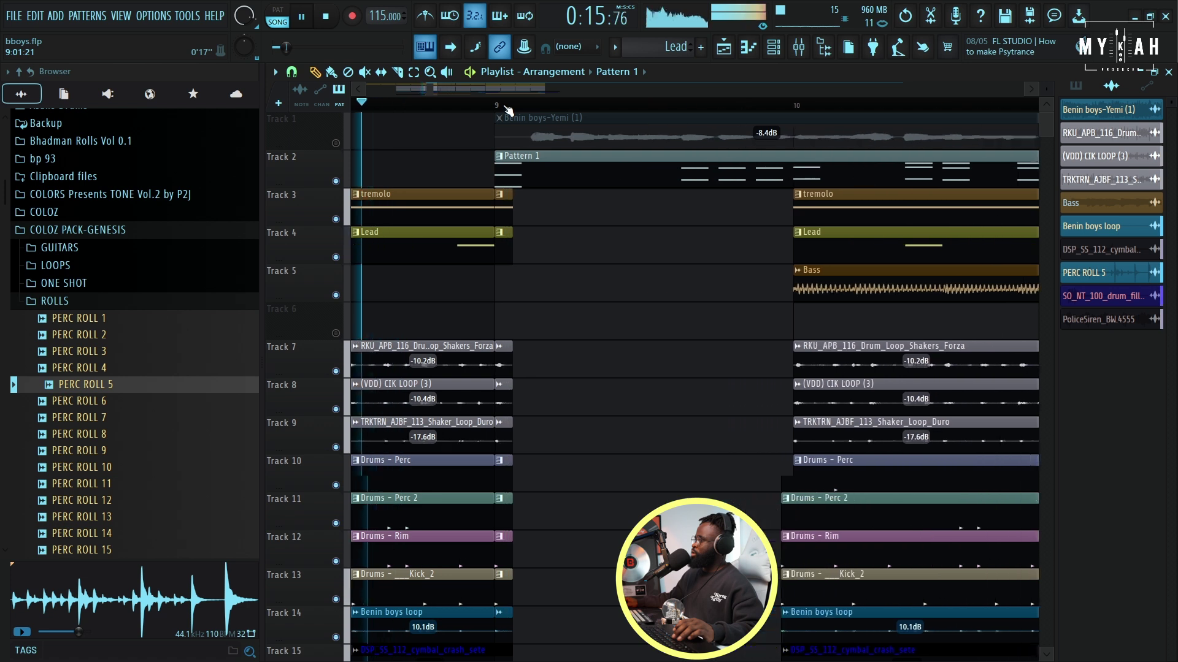
{"action": "scroll", "coordinate": [508, 108], "scroll_direction": "down", "scroll_amount": 8}
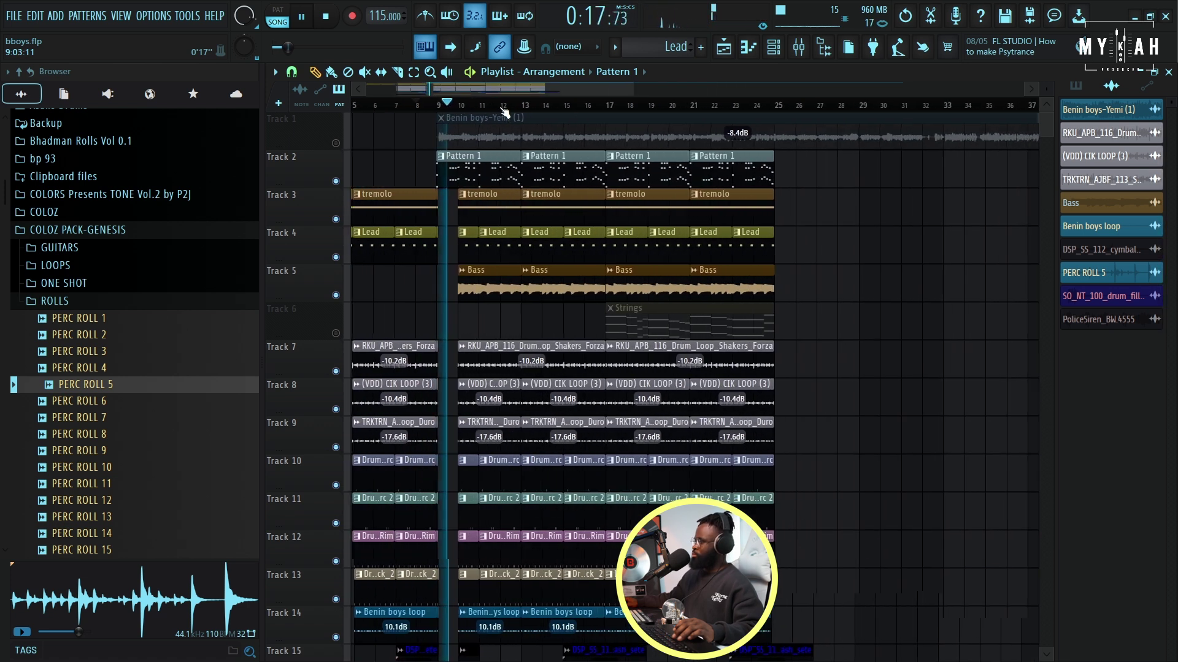
- Unmute the Benin boys-Yemi vocal on Track 1 and the Strings on Track 6, and play the arrangement
{"action": "scroll", "coordinate": [420, 109], "scroll_direction": "up", "scroll_amount": 3}
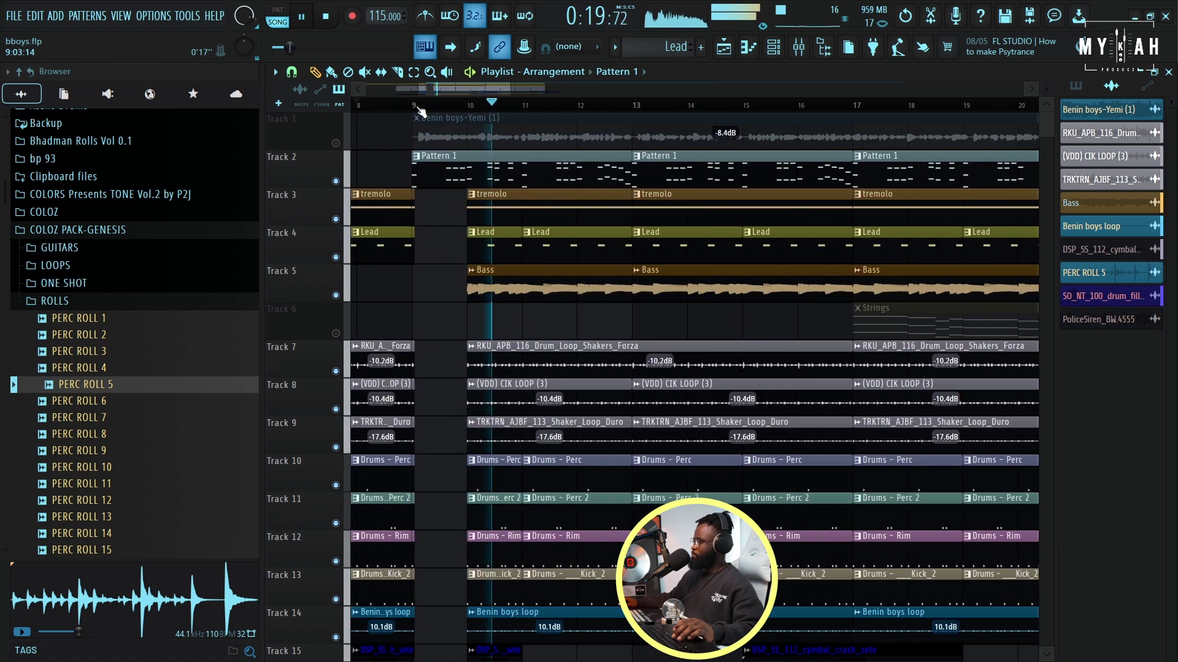
{"action": "left_click", "coordinate": [520, 289]}
{"action": "double_click", "coordinate": [520, 288]}
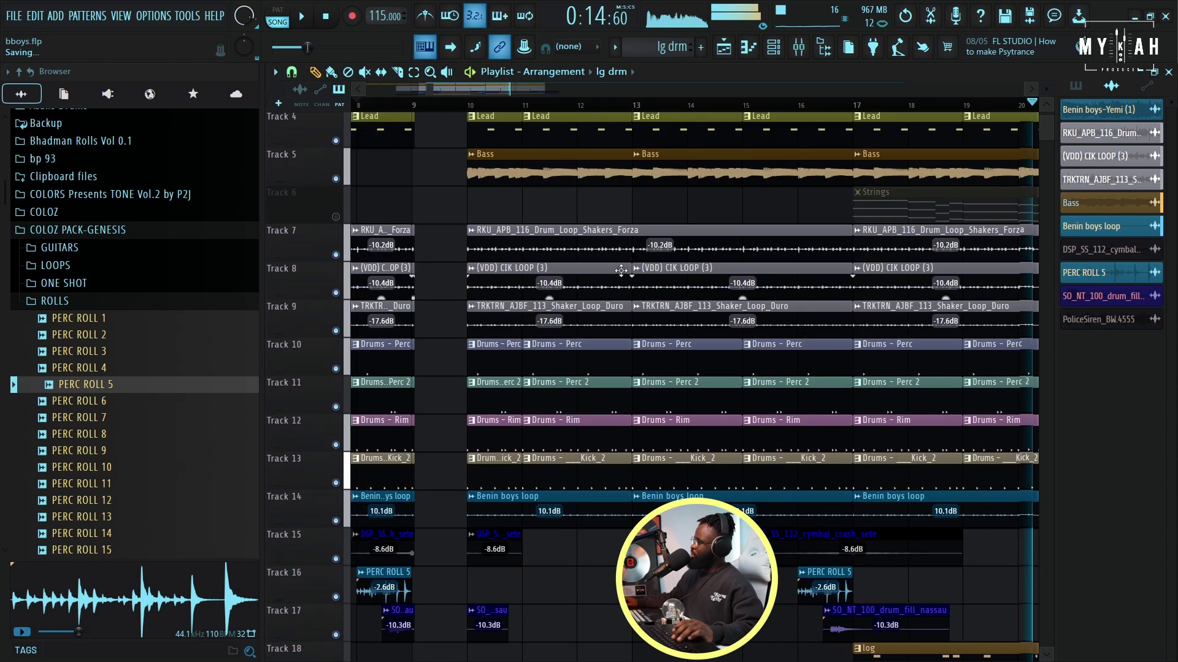
{"action": "scroll", "coordinate": [577, 180], "scroll_direction": "up", "scroll_amount": 2}
{"action": "scroll", "coordinate": [555, 109], "scroll_direction": "down", "scroll_amount": 4}
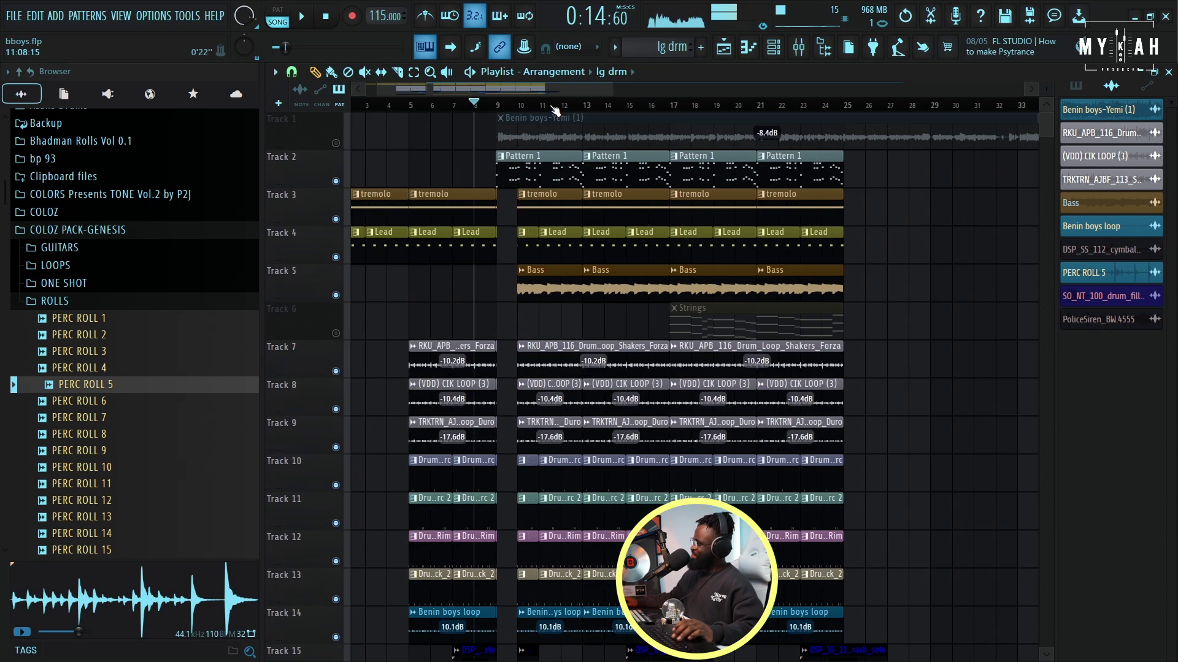
{"action": "left_click", "coordinate": [335, 143]}
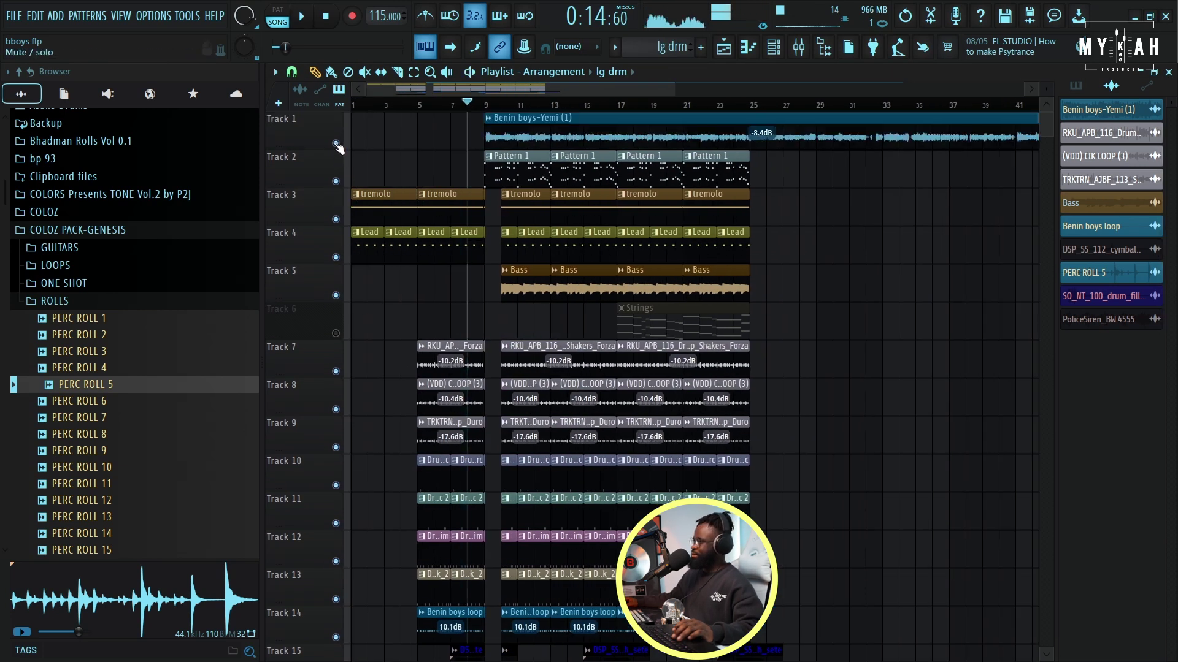
{"action": "key", "text": "space"}
{"action": "left_click", "coordinate": [335, 333]}
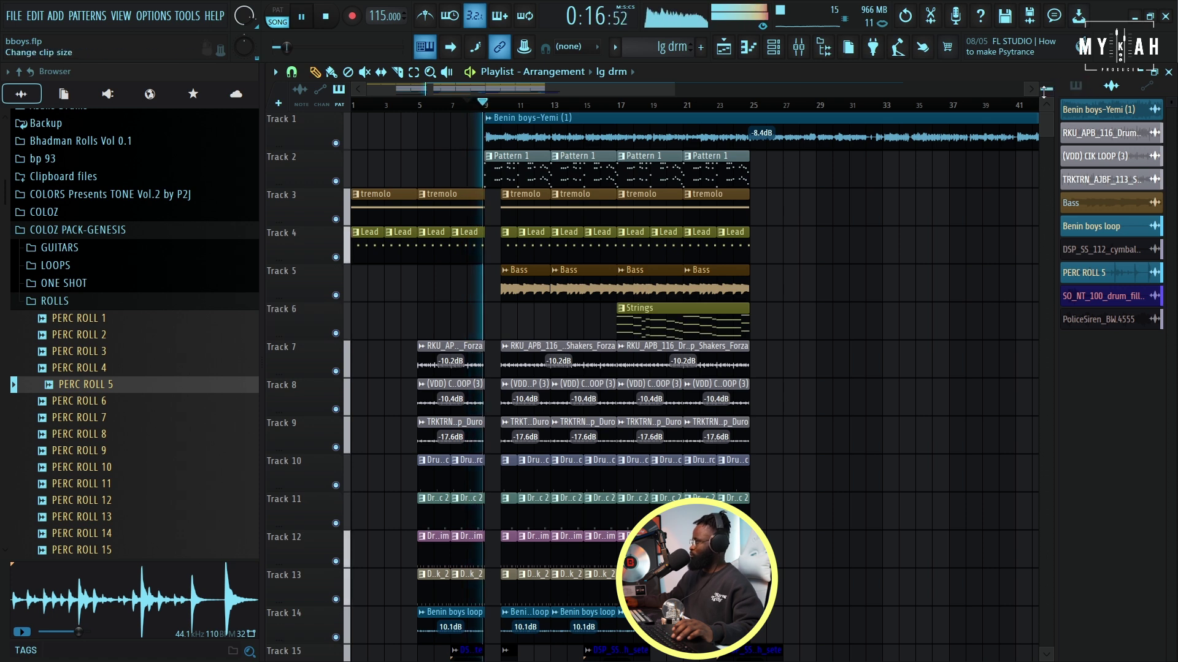
- Copy the Track 2 to 14 clips between bars 17 and 25 to bar 25, and delete the two copied Pattern 1 clips
{"action": "scroll", "coordinate": [1045, 92], "scroll_direction": "down", "scroll_amount": 3}
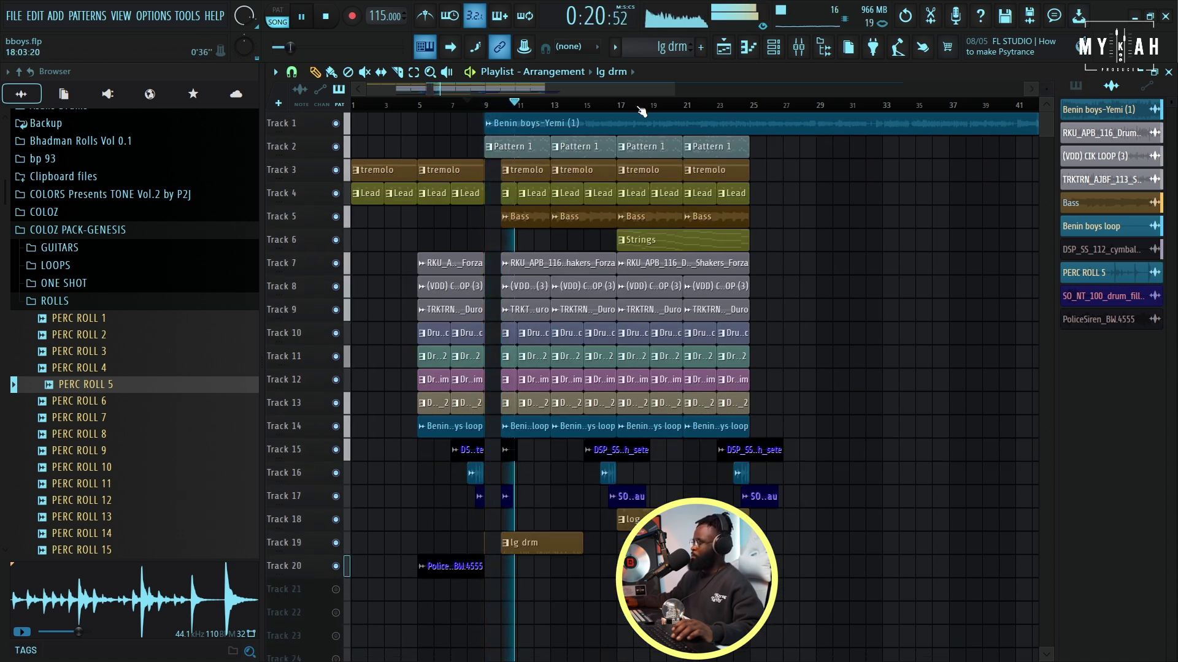
{"action": "scroll", "coordinate": [641, 111], "scroll_direction": "down", "scroll_amount": 2}
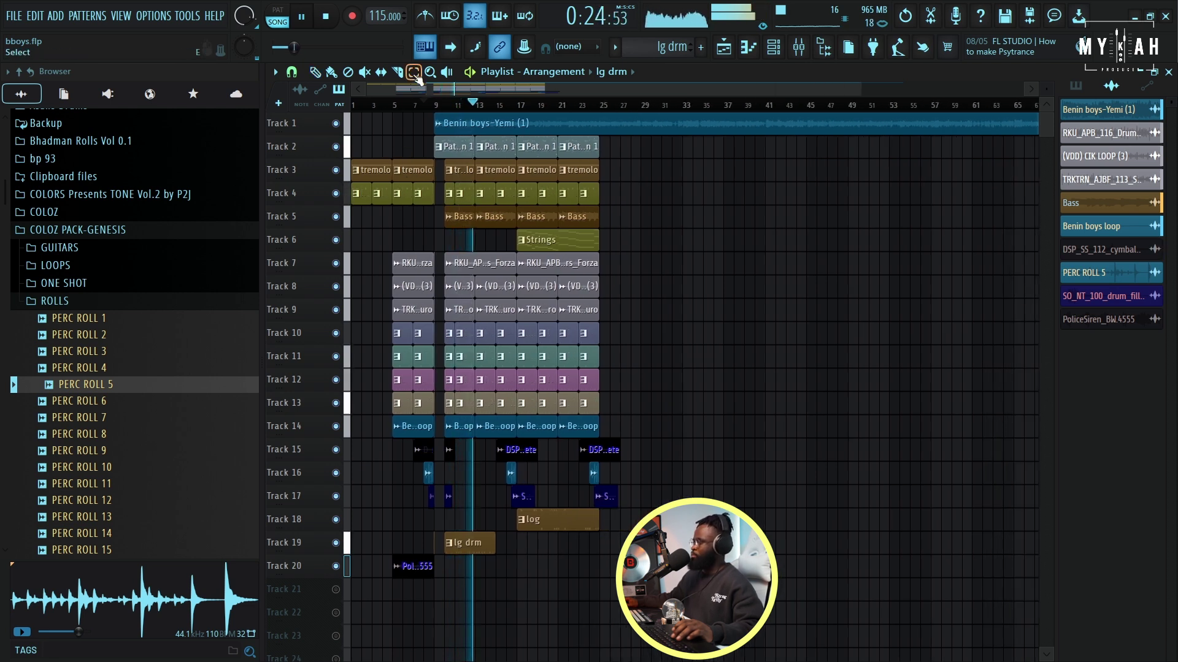
{"action": "left_click_drag", "start_coordinate": [521, 155], "coordinate": [603, 427]}
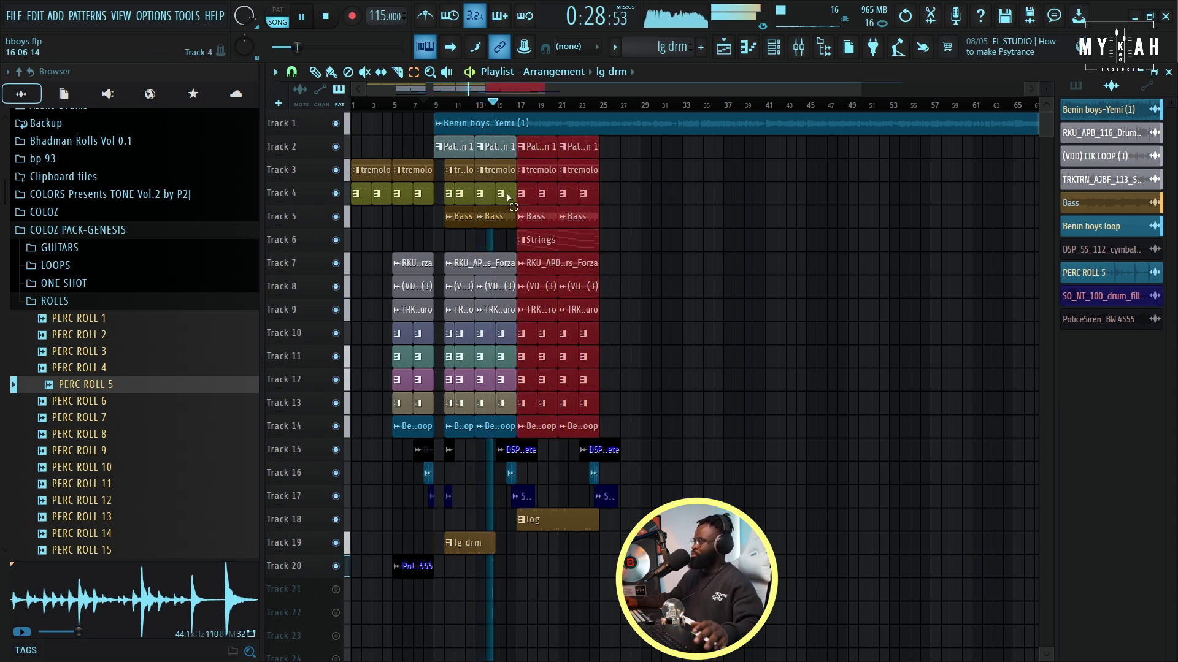
{"action": "left_click_drag", "start_coordinate": [534, 162], "coordinate": [612, 163]}
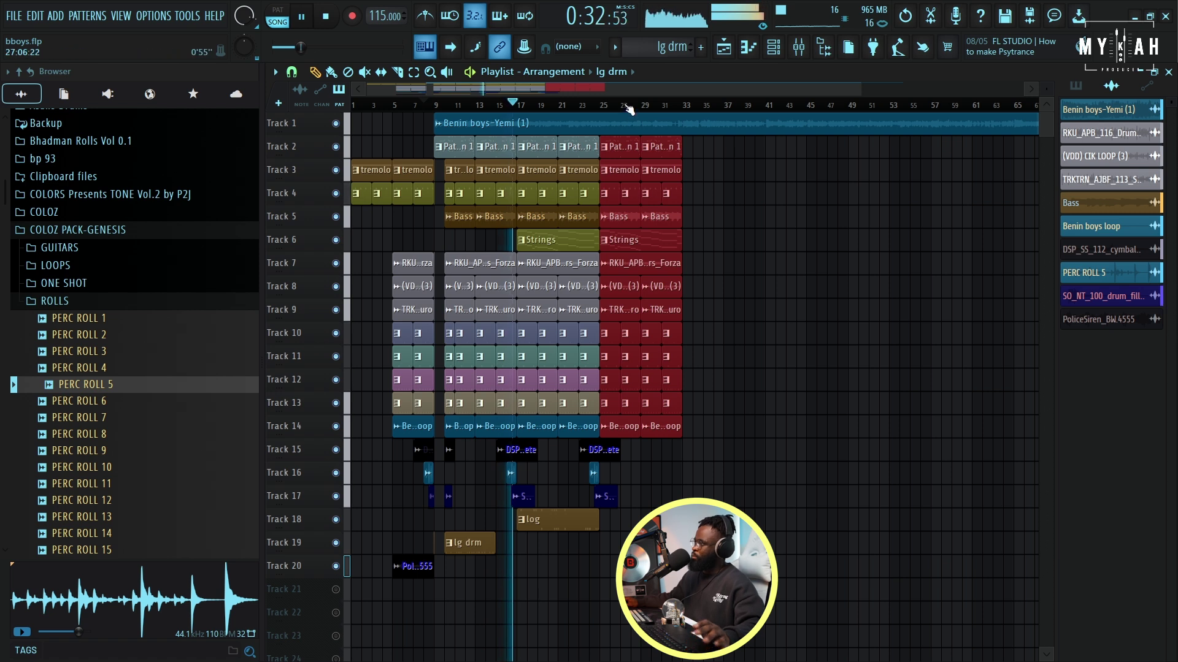
{"action": "scroll", "coordinate": [630, 114], "scroll_direction": "up", "scroll_amount": 2}
{"action": "right_click", "coordinate": [623, 154]}
{"action": "right_click", "coordinate": [675, 157]}
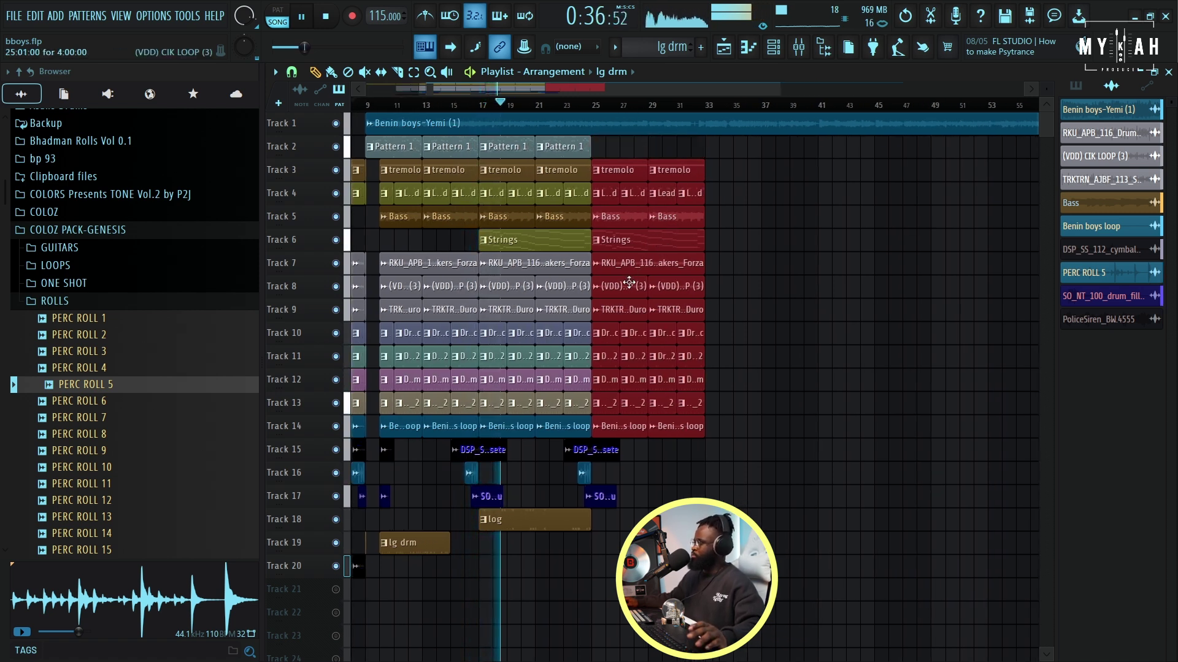
- Duplicate the selected clips on Tracks 3 to 14 so the copies start at bar 33
{"action": "left_click_drag", "start_coordinate": [1044, 92], "coordinate": [1044, 102]}
{"action": "scroll", "coordinate": [760, 392], "scroll_direction": "down", "scroll_amount": 1}
{"action": "scroll", "coordinate": [759, 392], "scroll_direction": "down", "scroll_amount": 10}
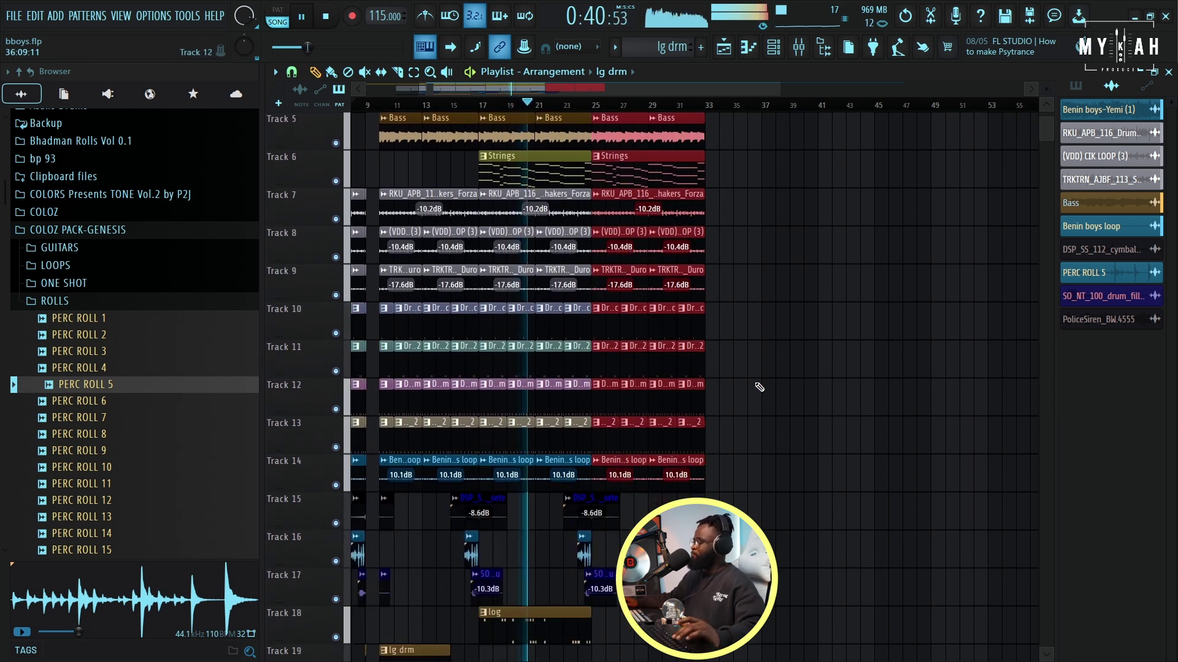
{"action": "scroll", "coordinate": [755, 382], "scroll_direction": "up", "scroll_amount": 8}
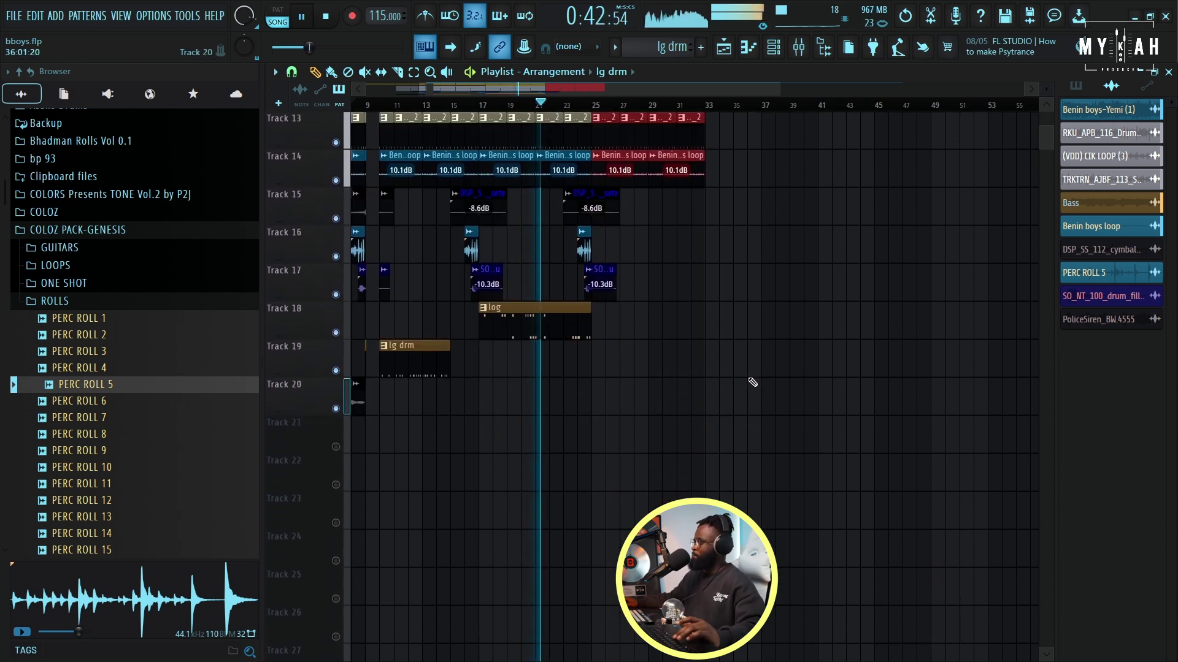
{"action": "scroll", "coordinate": [752, 382], "scroll_direction": "up", "scroll_amount": 4}
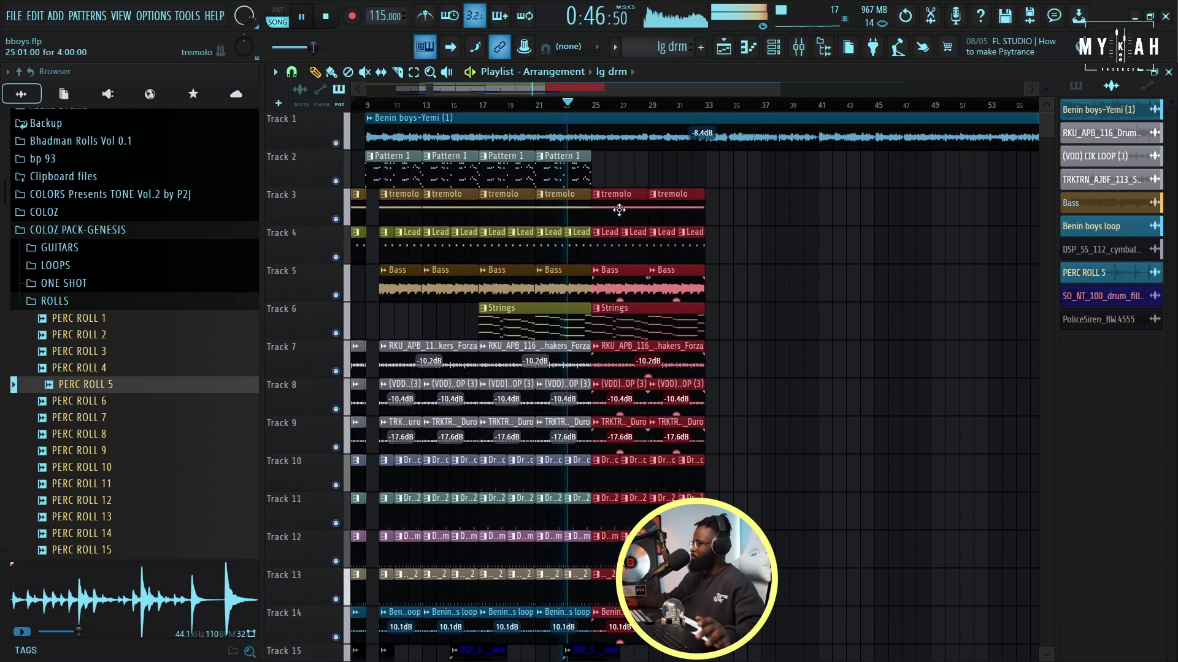
{"action": "key", "text": "ctrl+b"}
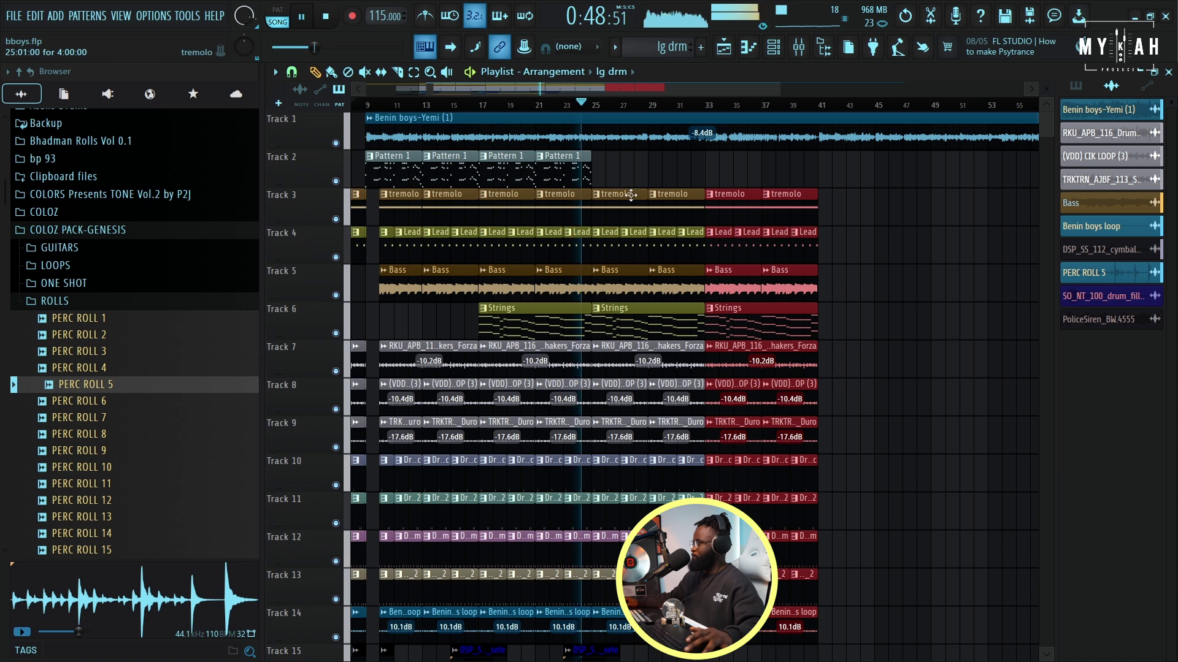
- Place Pattern 1 clips on Track 2 at bars 33 and 37, and delete the Strings clip at bar 25
{"action": "left_click", "coordinate": [561, 163]}
{"action": "left_click", "coordinate": [706, 181]}
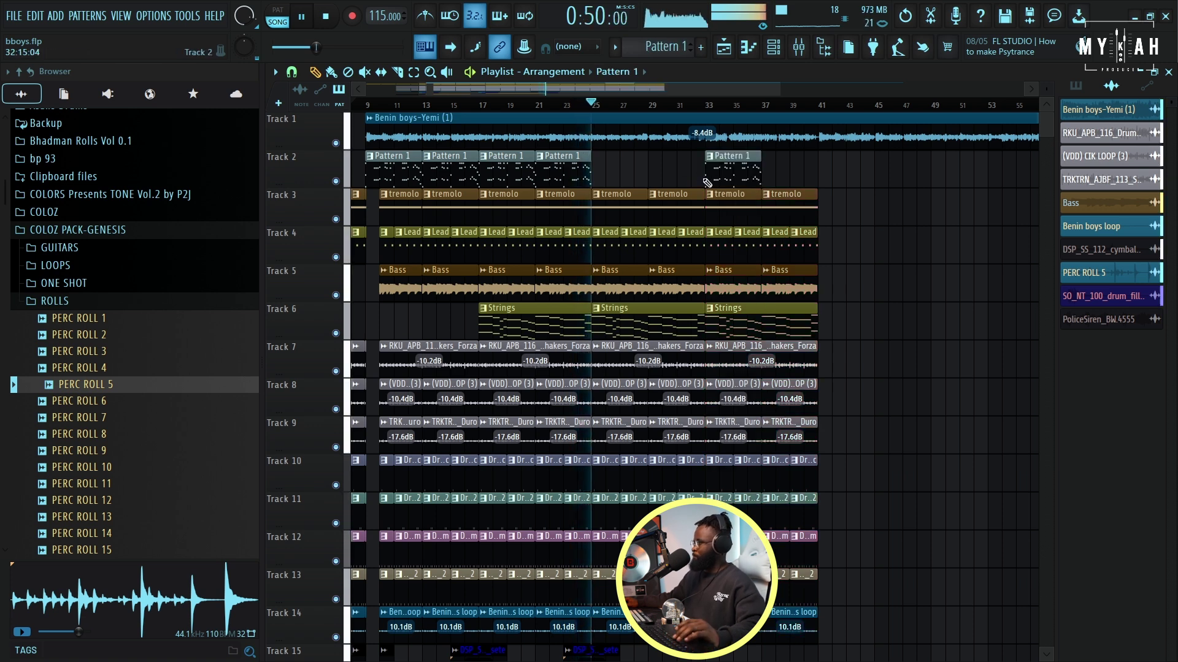
{"action": "left_click", "coordinate": [766, 181]}
{"action": "right_click", "coordinate": [647, 307]}
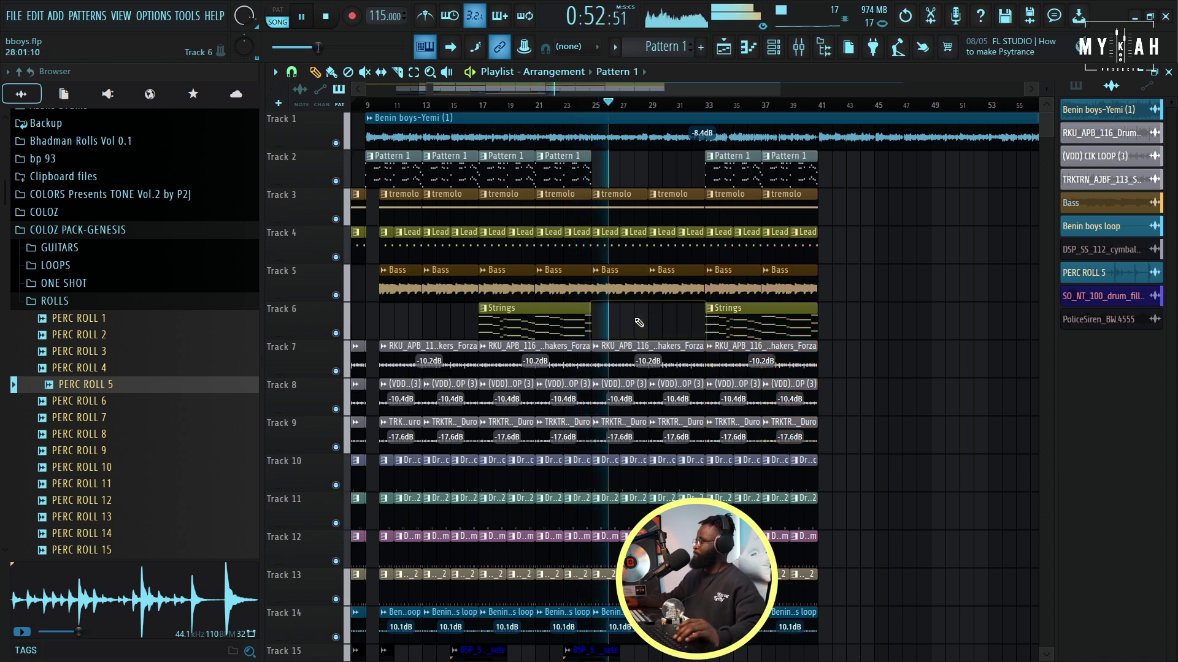
- Review the extended arrangement across all tracks, including the melodies, drum loops, fills and log drum clips
{"action": "scroll", "coordinate": [646, 307], "scroll_direction": "down", "scroll_amount": 4}
{"action": "scroll", "coordinate": [646, 304], "scroll_direction": "up", "scroll_amount": 4}
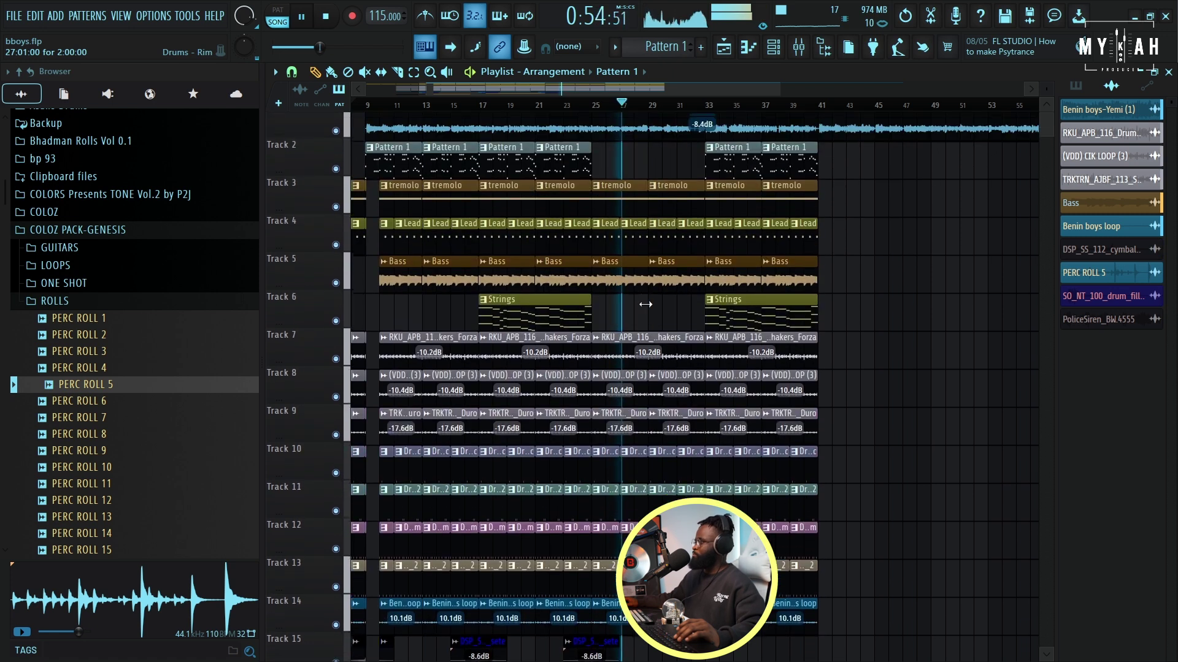
{"action": "scroll", "coordinate": [654, 114], "scroll_direction": "down", "scroll_amount": 5}
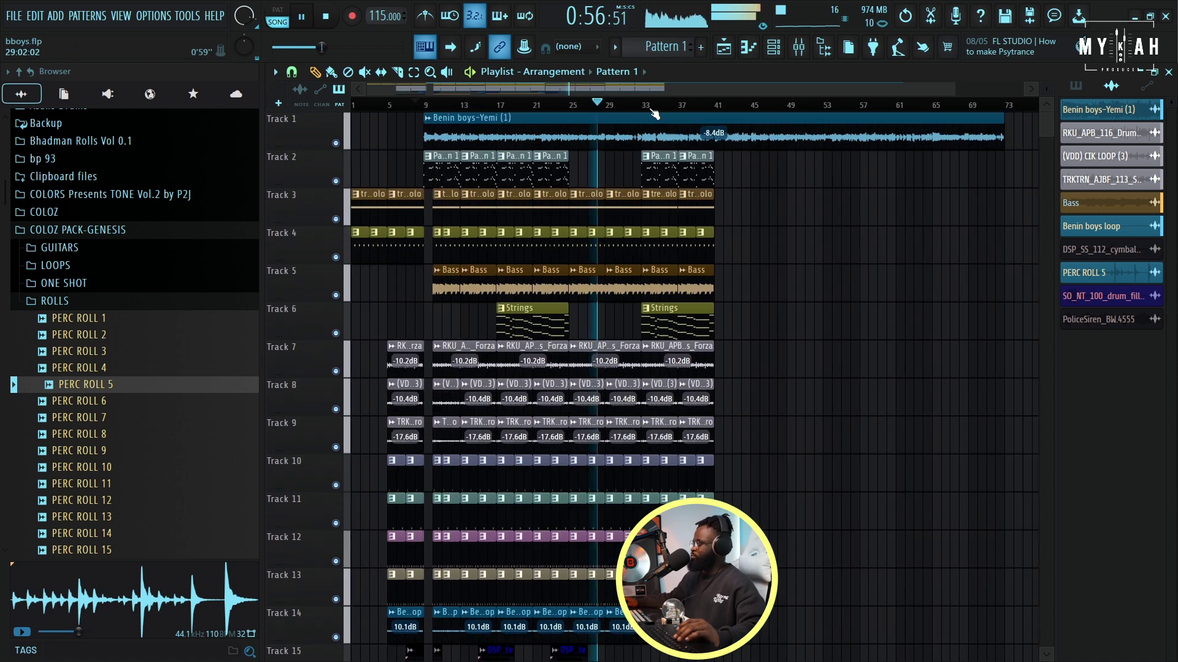
{"action": "scroll", "coordinate": [647, 360], "scroll_direction": "down", "scroll_amount": 6}
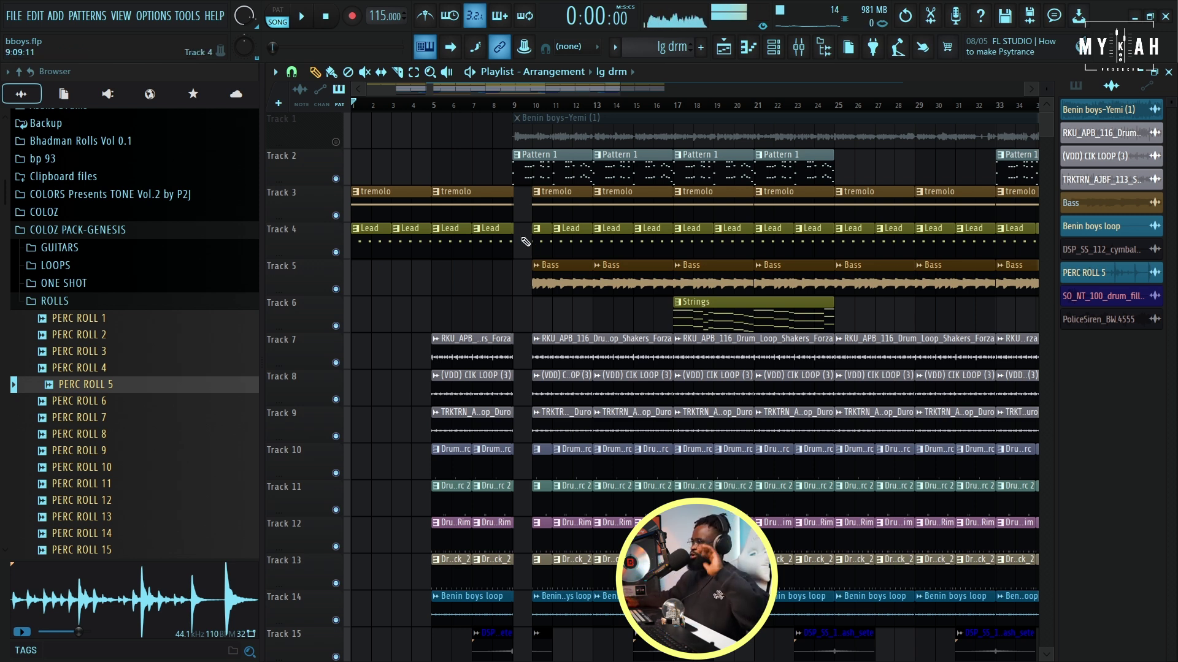
{"action": "scroll", "coordinate": [579, 115], "scroll_direction": "down", "scroll_amount": 4}
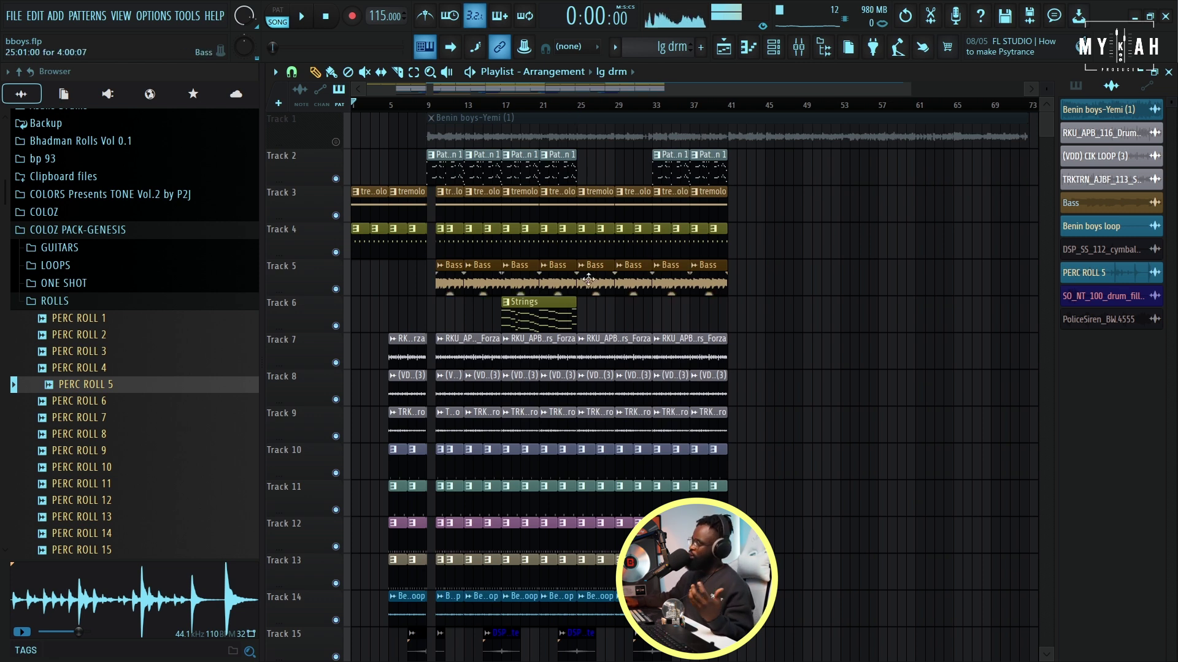
{"action": "scroll", "coordinate": [628, 349], "scroll_direction": "down", "scroll_amount": 4}
{"action": "scroll", "coordinate": [673, 319], "scroll_direction": "up", "scroll_amount": 3}
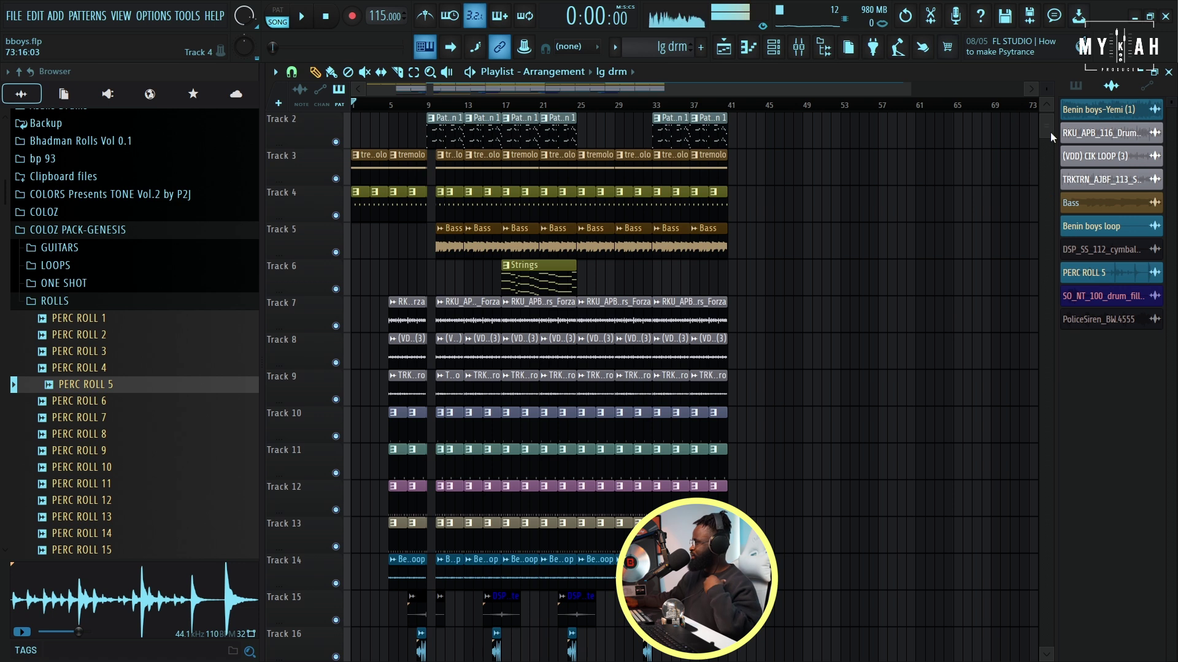
{"action": "scroll", "coordinate": [1048, 112], "scroll_direction": "down", "scroll_amount": 4}
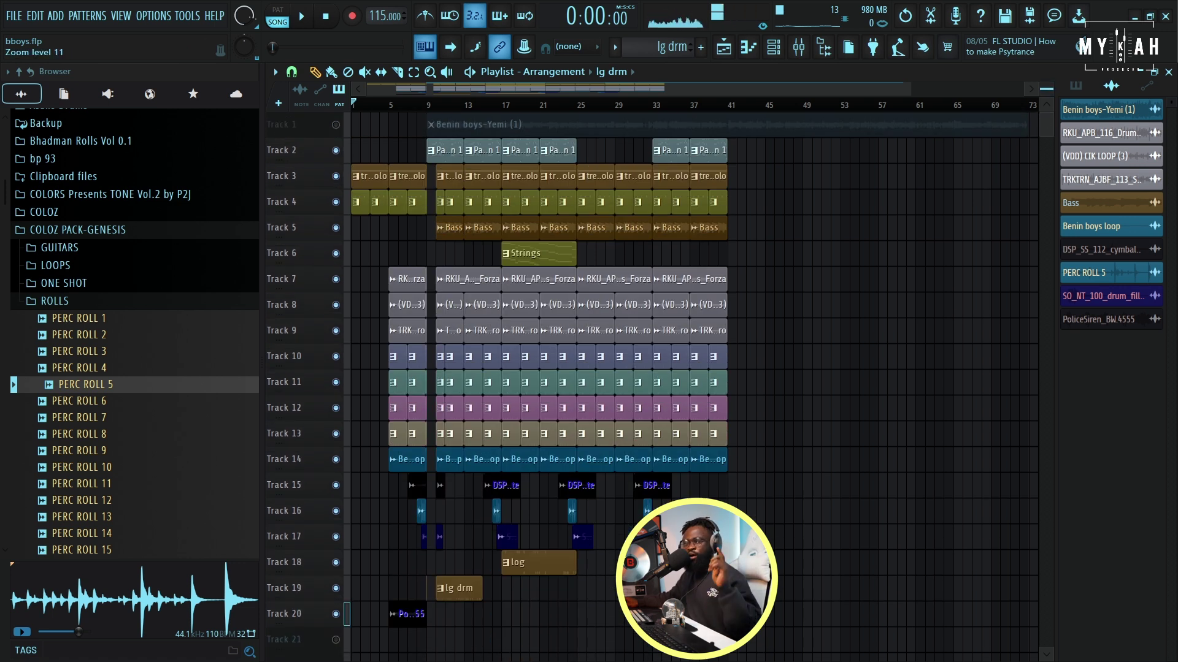
{"action": "scroll", "coordinate": [1048, 112], "scroll_direction": "down", "scroll_amount": 5}
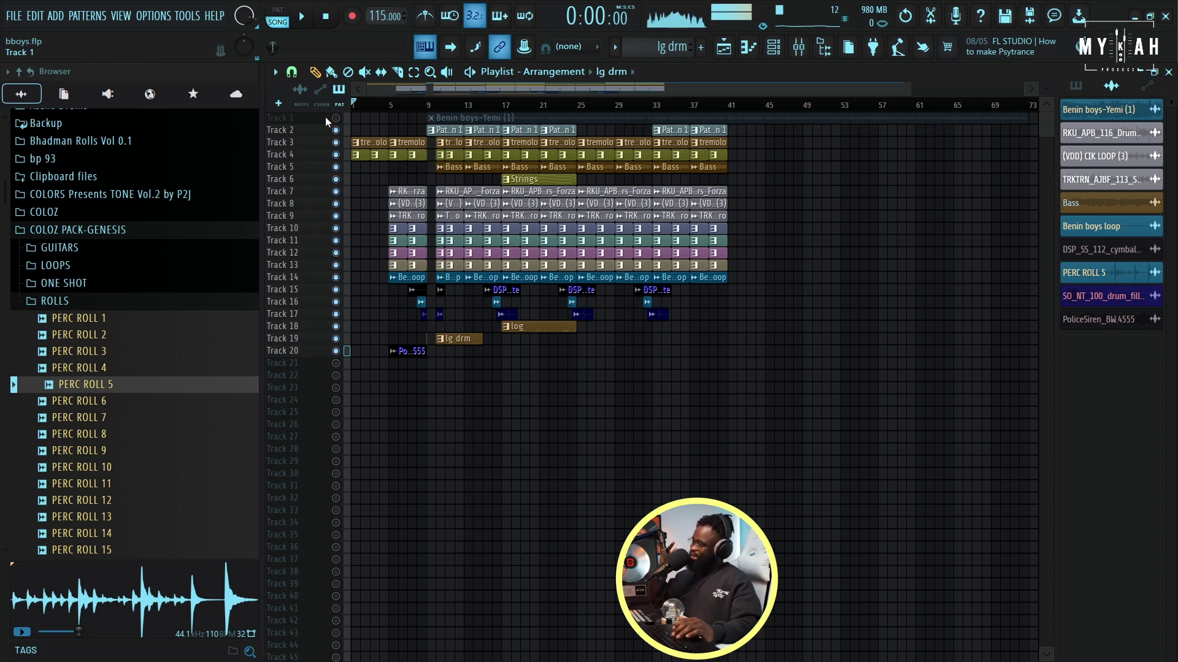
- Play the song from the beginning and check the intro, the bar 9 break and the following sections
{"action": "key", "text": "space"}
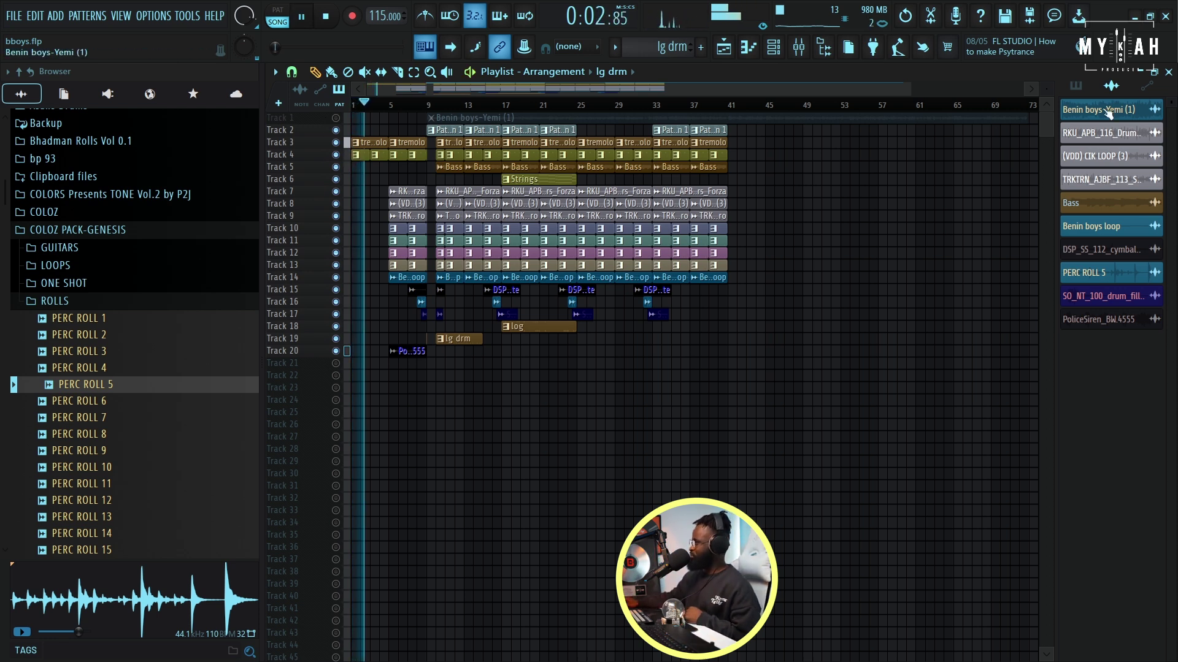
{"action": "left_click_drag", "start_coordinate": [1046, 89], "coordinate": [1046, 67]}
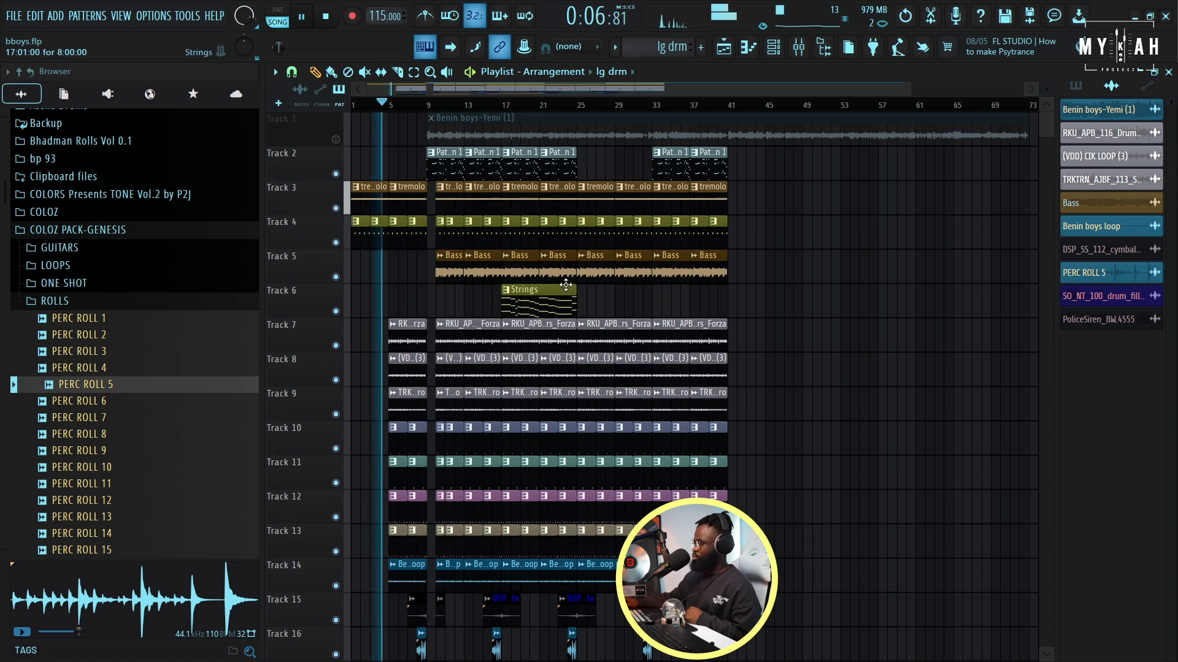
{"action": "scroll", "coordinate": [436, 199], "scroll_direction": "down", "scroll_amount": 6}
{"action": "scroll", "coordinate": [398, 111], "scroll_direction": "up", "scroll_amount": 6}
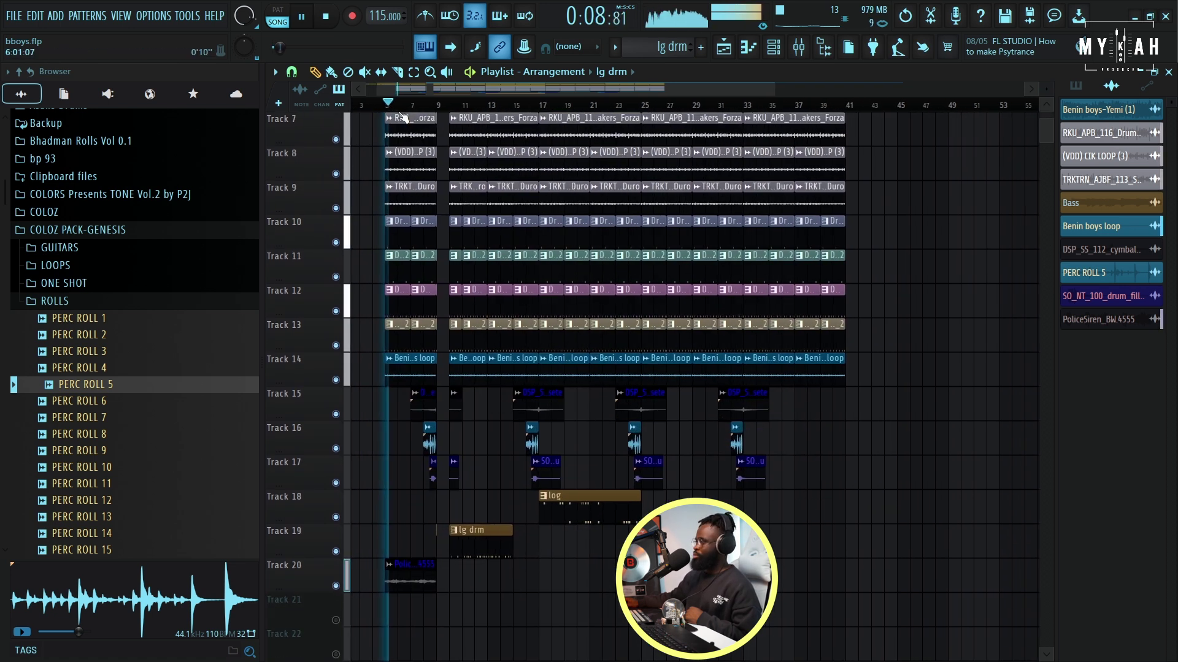
{"action": "scroll", "coordinate": [416, 85], "scroll_direction": "left", "scroll_amount": 4}
{"action": "scroll", "coordinate": [536, 260], "scroll_direction": "up", "scroll_amount": 6}
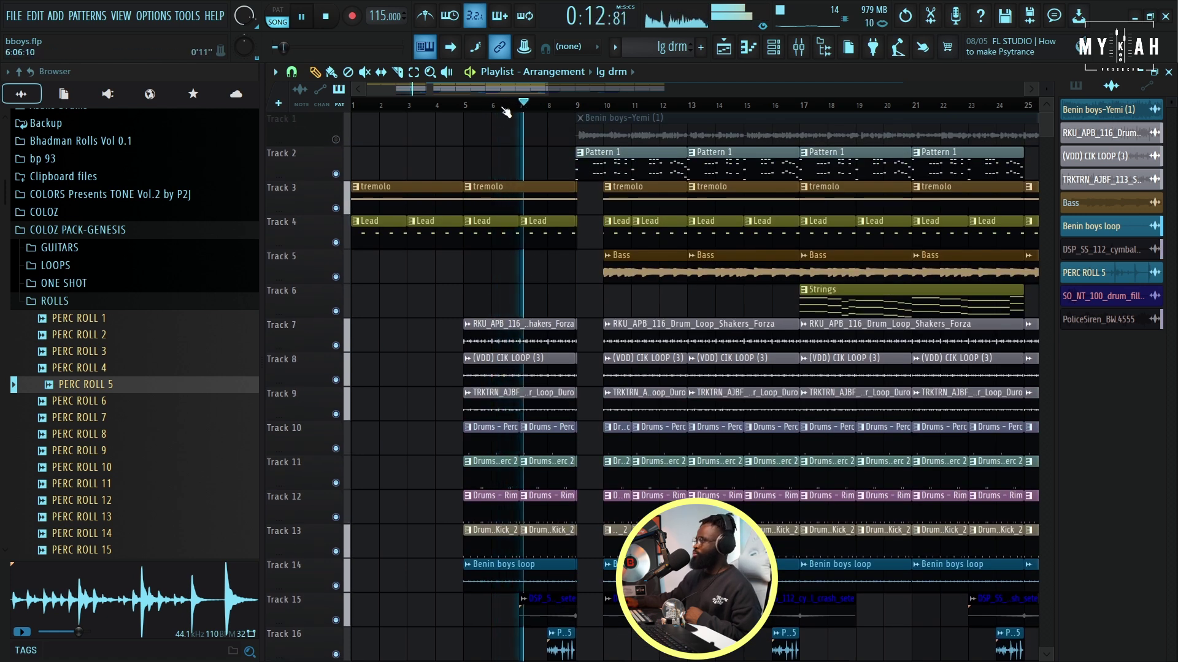
{"action": "scroll", "coordinate": [507, 110], "scroll_direction": "down", "scroll_amount": 1}
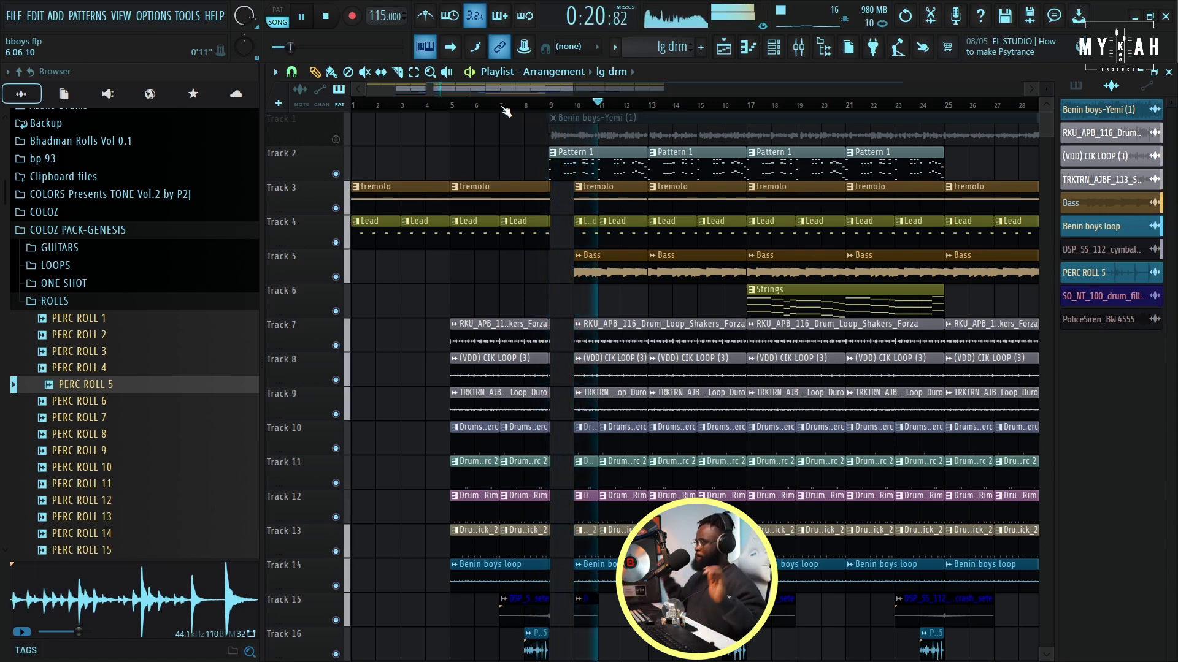
{"action": "scroll", "coordinate": [504, 111], "scroll_direction": "down", "scroll_amount": 5}
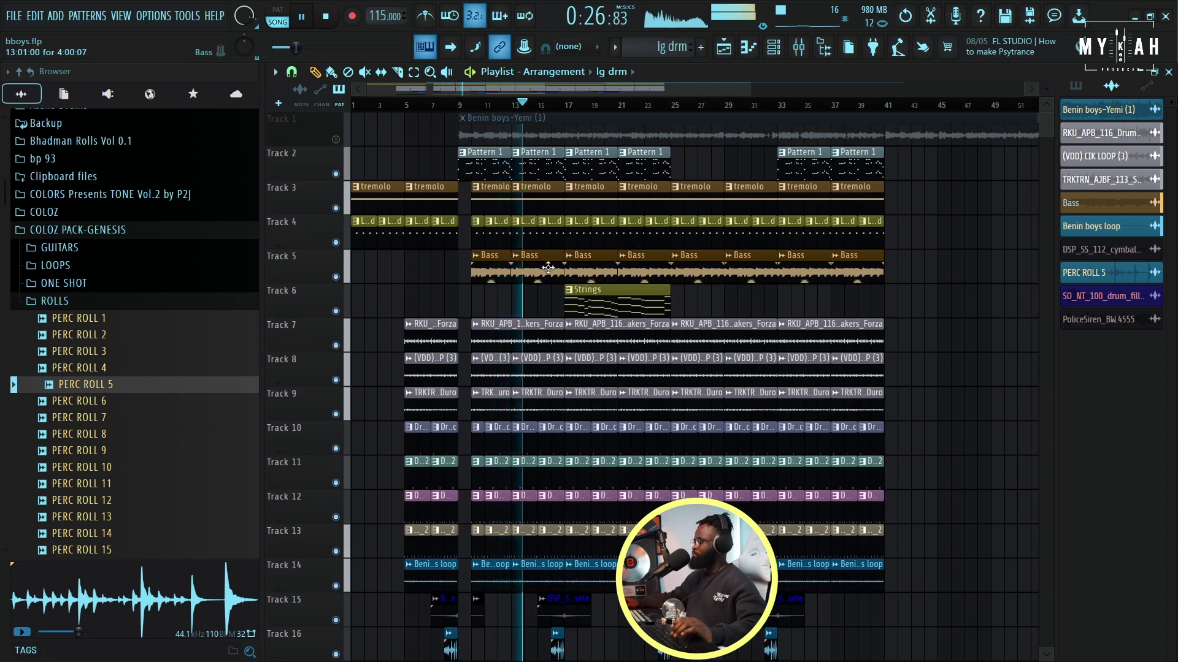
{"action": "scroll", "coordinate": [548, 267], "scroll_direction": "down", "scroll_amount": 4}
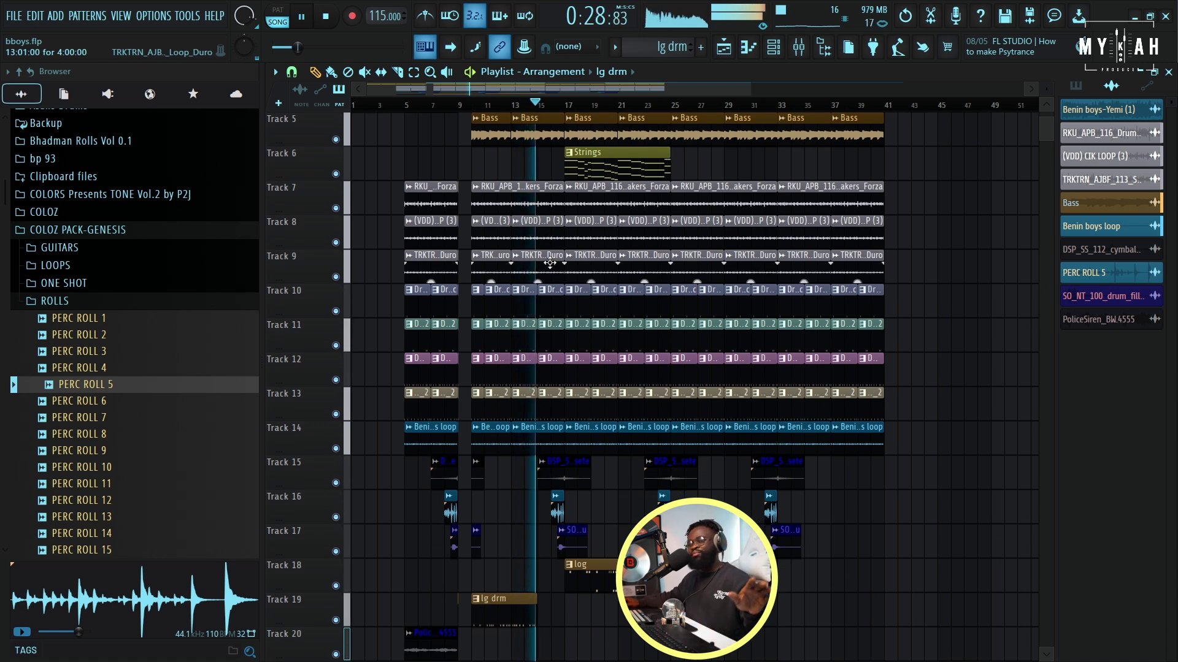